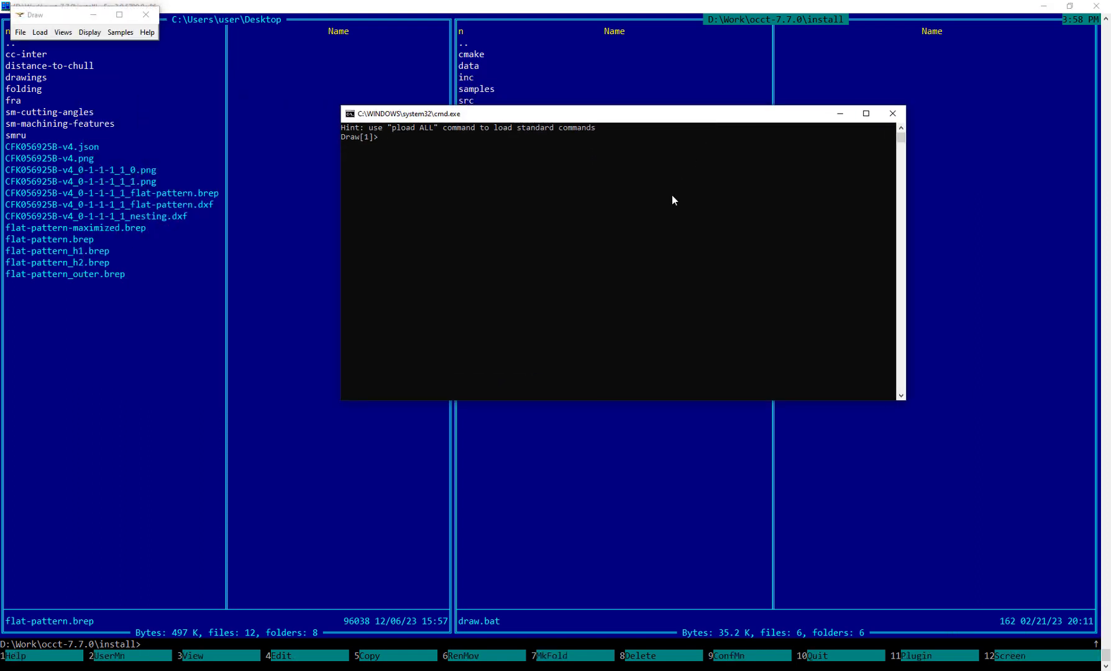
Step: Load all Draw plugins and restore C:/Users/user/Desktop/flat-pattern.brep as shape sh
{"action": "type", "text": "pload ALL"}
{"action": "key", "text": "Return"}
{"action": "type", "text": "brestore C:/Users/user/Desktop/flat-pattern.brep sh"}
{"action": "key", "text": "Return"}
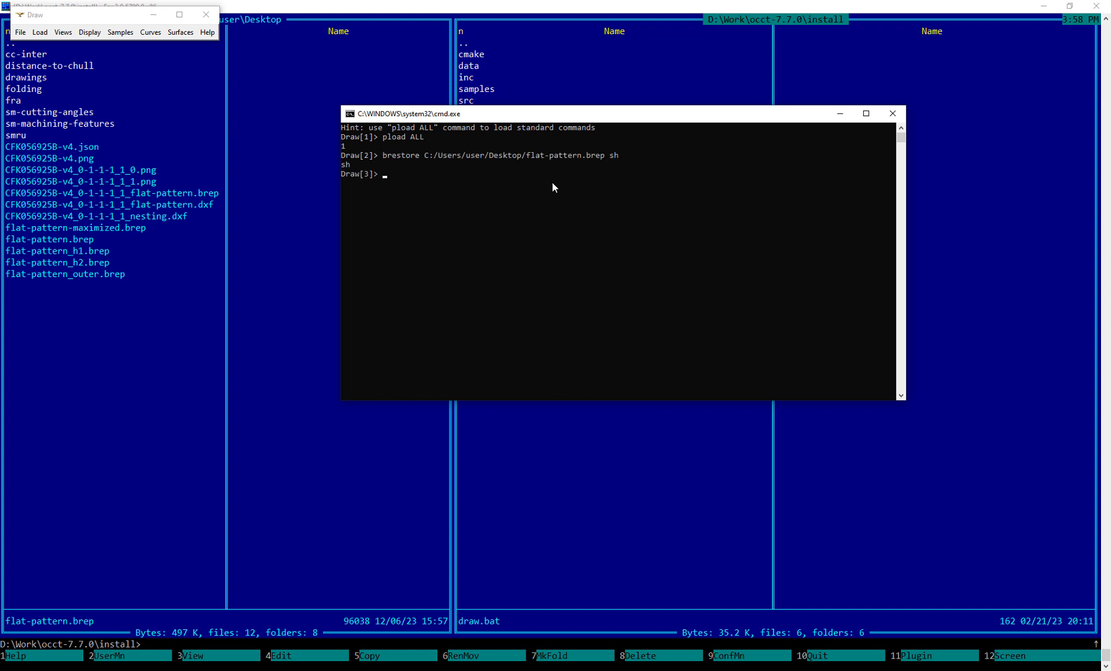
Step: Show sh in a fitted axonometric view, list its sub-shape counts with nbshapes, and return to the console
{"action": "key", "text": "ctrl+v"}
{"action": "key", "text": "Return"}
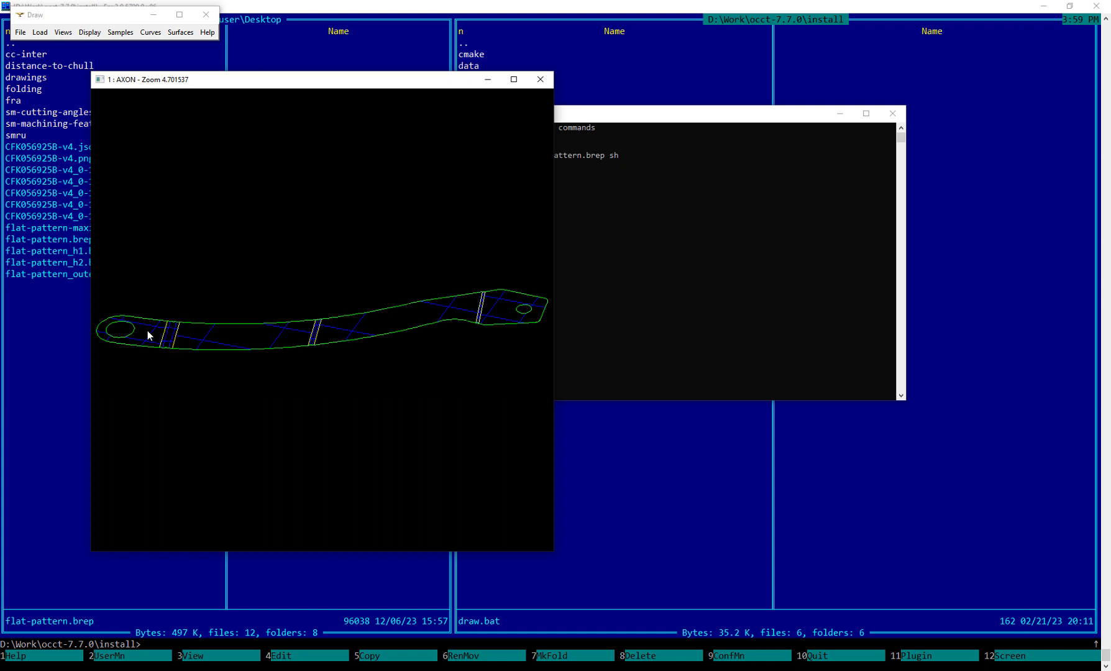
{"action": "key", "text": "alt+Tab"}
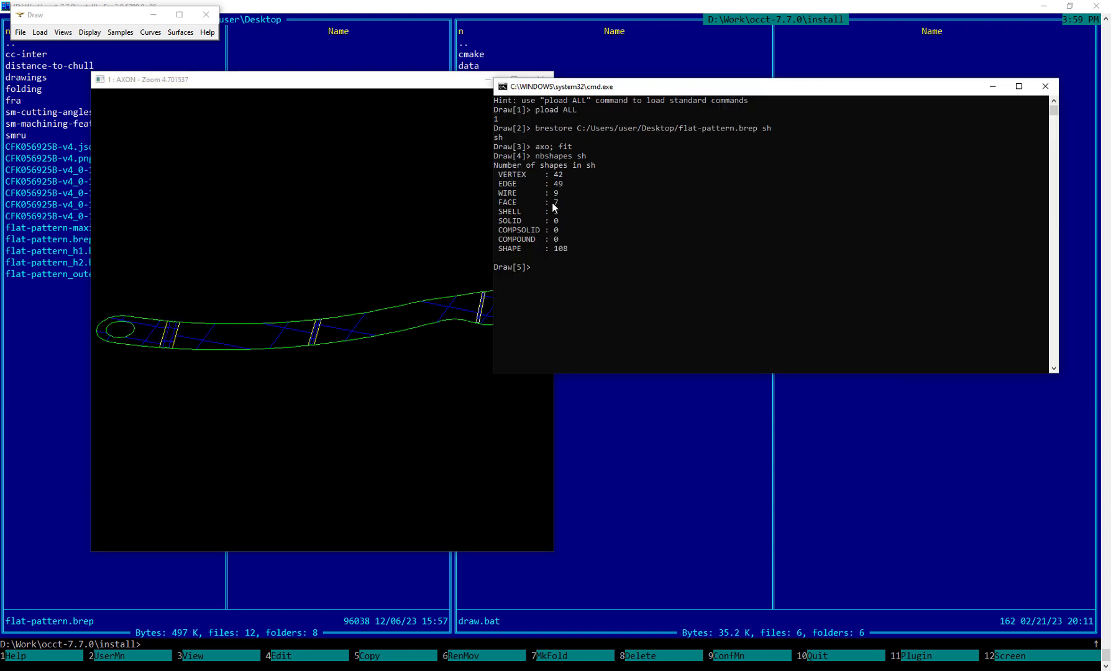
{"action": "left_click_drag", "start_coordinate": [443, 86], "coordinate": [408, 89]}
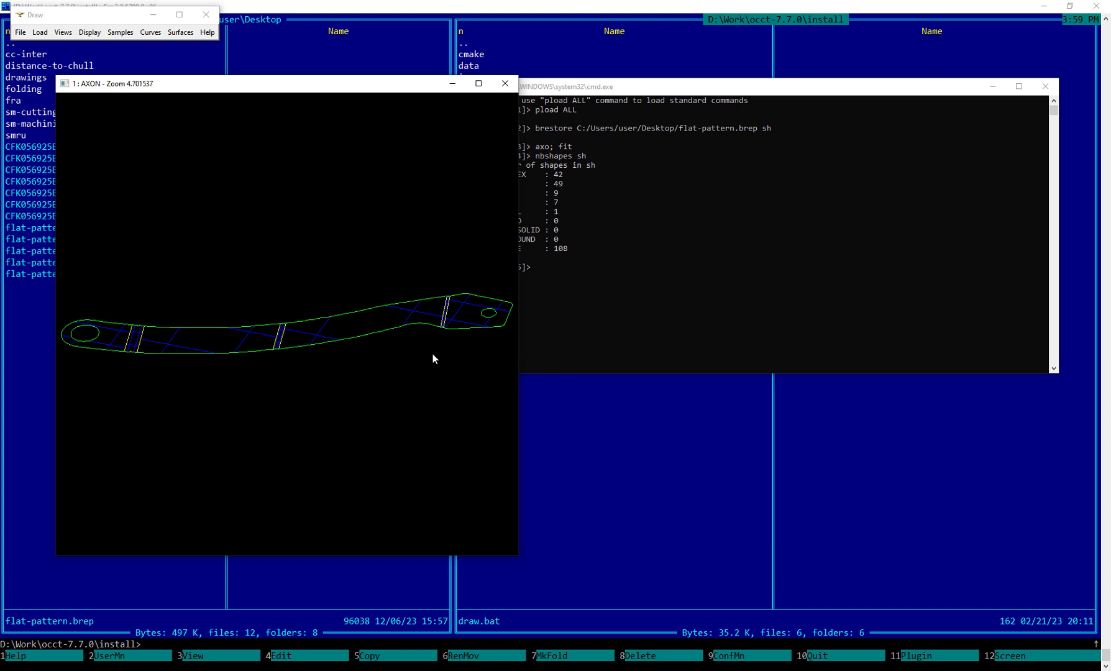
{"action": "left_click", "coordinate": [580, 284]}
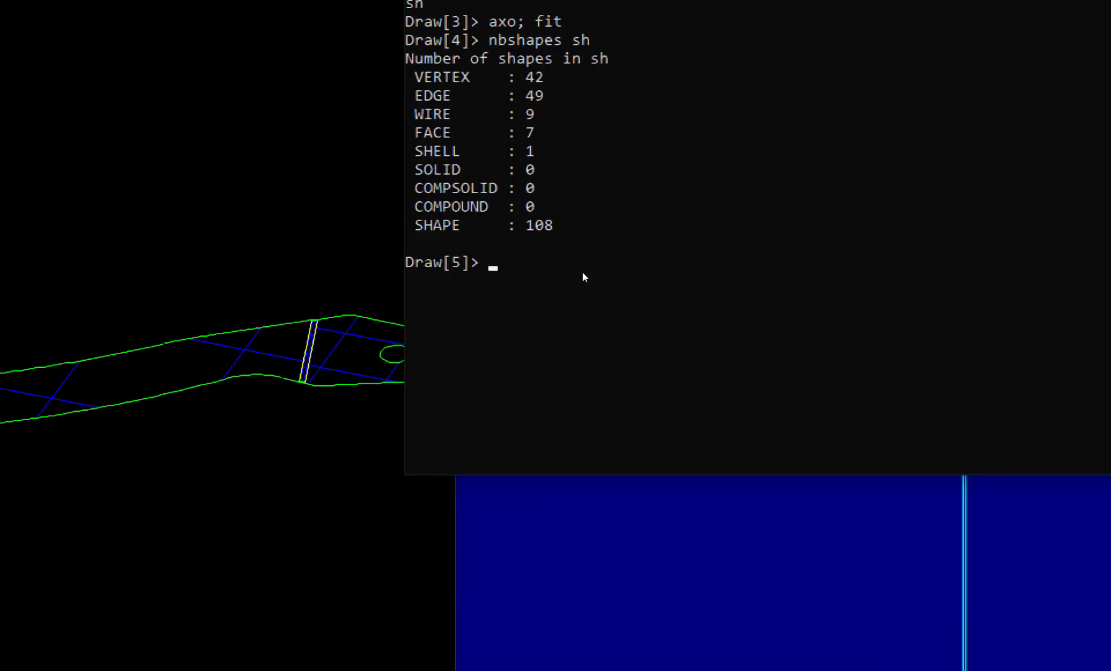
Step: Check the unifysamedom usage and unify the same-domain faces and edges of sh into shape r
{"action": "type", "text": "unifysamedom"}
{"action": "key", "text": "Return"}
{"action": "key", "text": "Up"}
{"action": "type", "text": "r "}
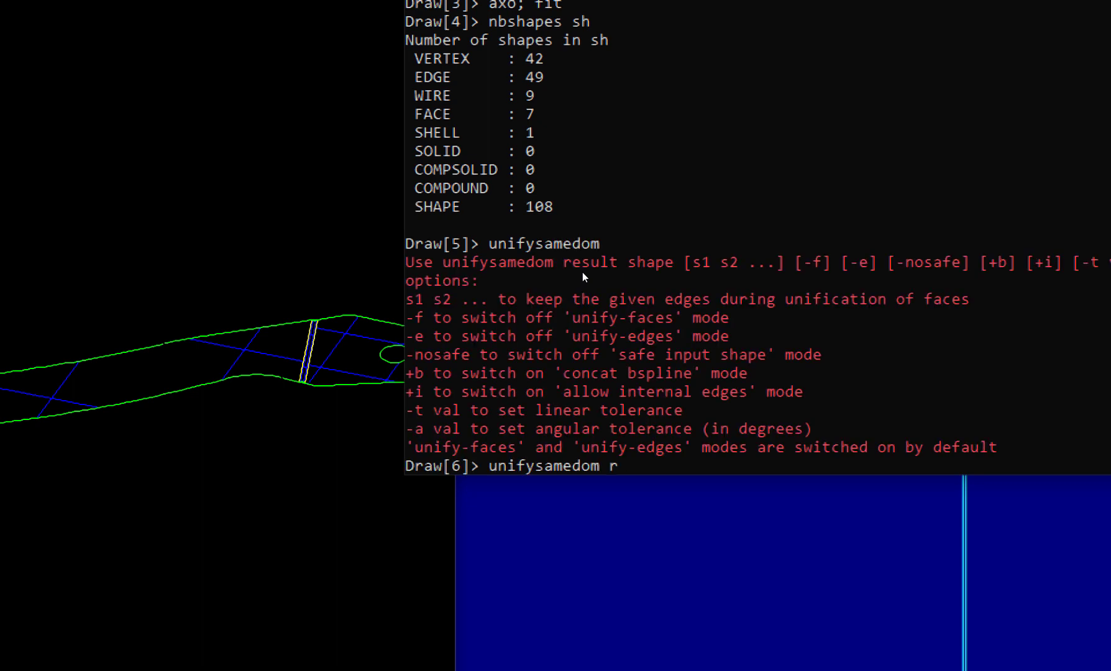
{"action": "type", "text": "sh"}
{"action": "key", "text": "Return"}
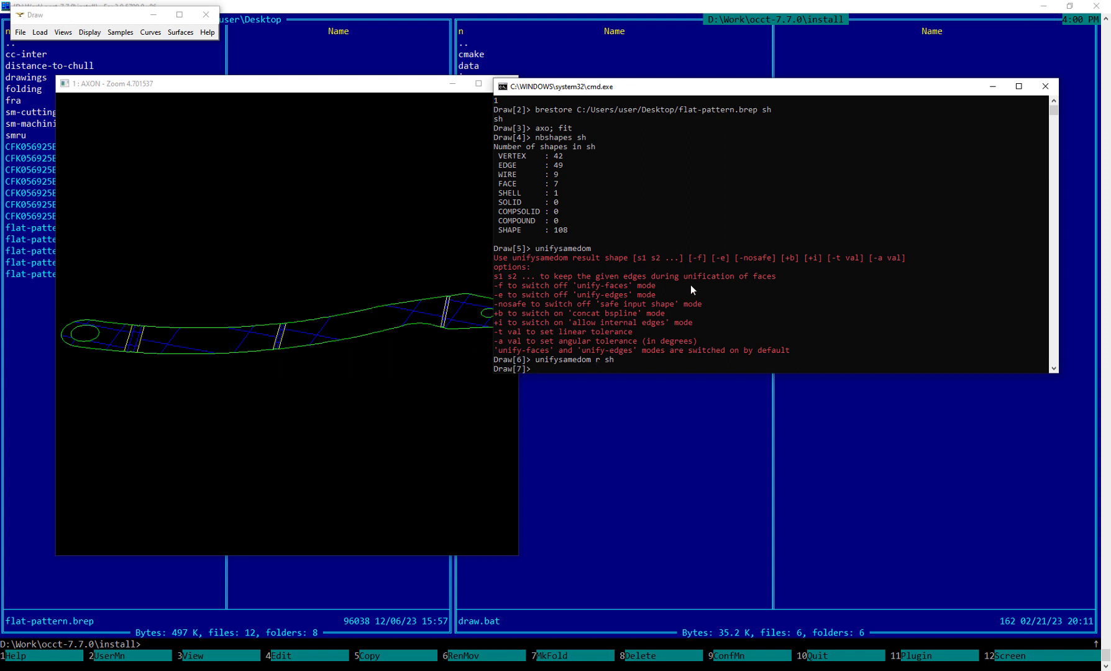
Step: Display only shape r and query its shape type with whatis
{"action": "type", "text": "donly r"}
{"action": "key", "text": "Return"}
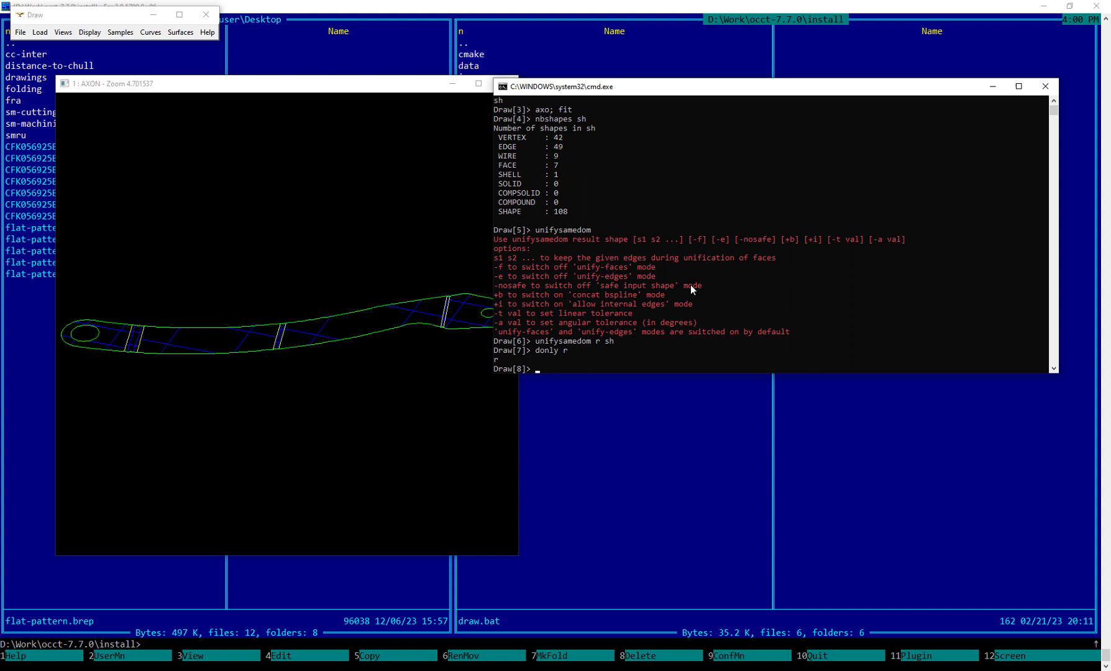
{"action": "type", "text": "whatis r"}
{"action": "key", "text": "Return"}
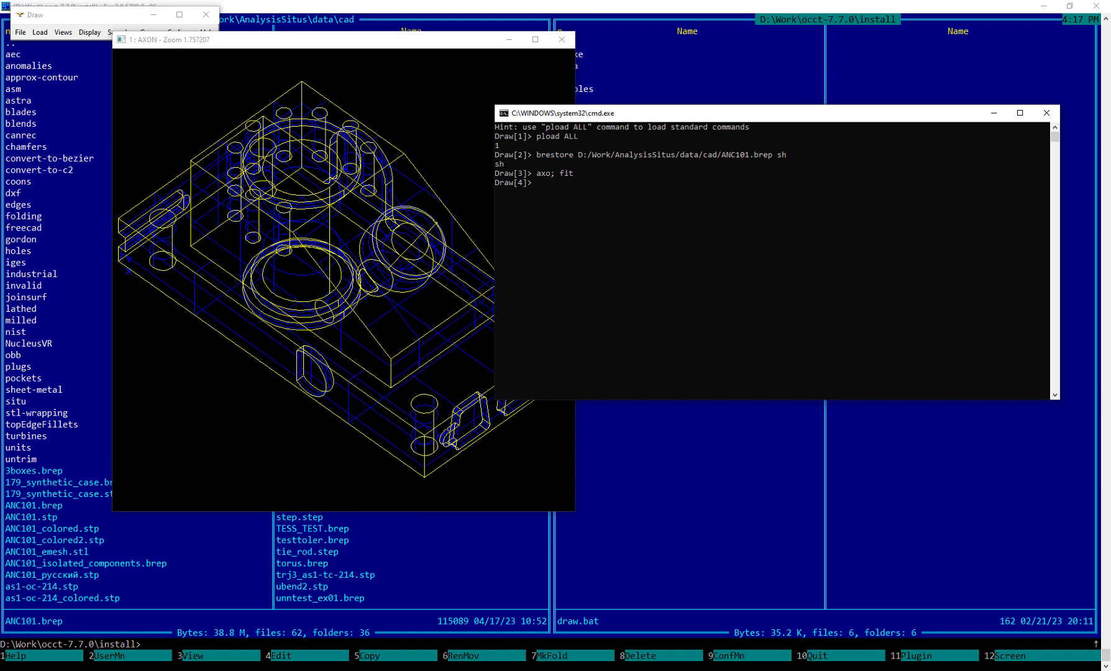
Step: Window-zoom into the rounded slot near the hole at the ANC101 plate's corner and move the console clear of the view
{"action": "type", "text": "wz"}
{"action": "key", "text": "Return"}
{"action": "left_click", "coordinate": [135, 165]}
{"action": "left_click", "coordinate": [225, 242]}
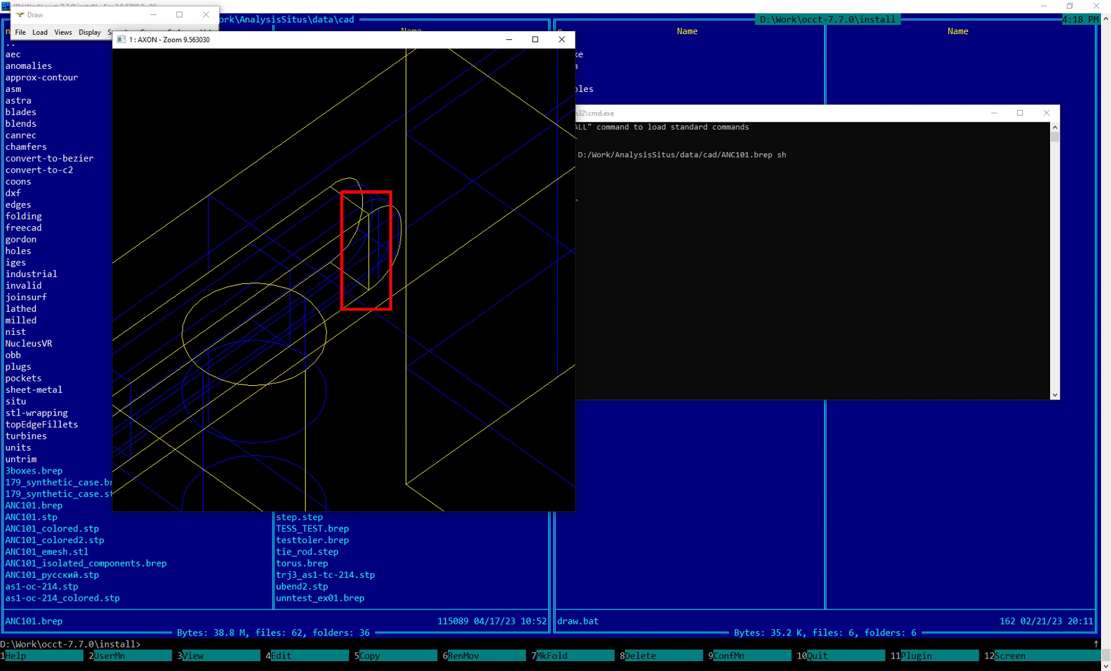
{"action": "left_click", "coordinate": [745, 113]}
{"action": "left_click_drag", "start_coordinate": [745, 113], "coordinate": [789, 90]}
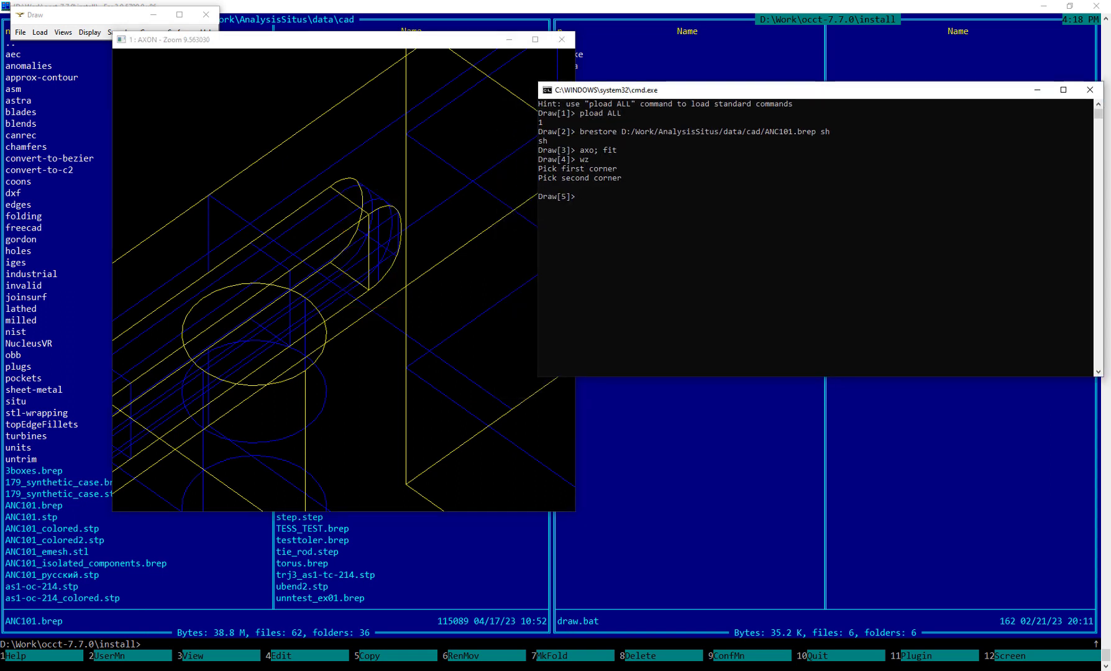
{"action": "type", "text": "unifysamdom"}
{"action": "type", "text": "e"}
{"action": "key", "text": "BackSpace"}
{"action": "type", "text": "dome"}
{"action": "key", "text": "Return"}
Step: Unify the same-domain faces and edges of the ANC101 shape sh into r, and erase sh from the view
{"action": "type", "text": "unifysamedom r s"}
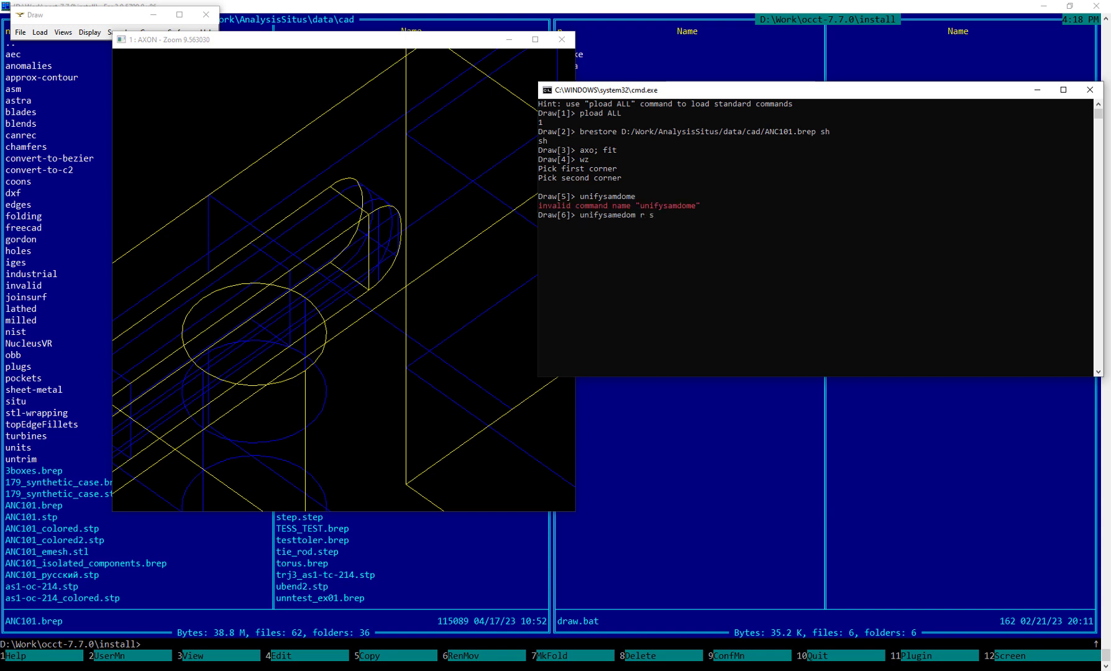
{"action": "type", "text": "h"}
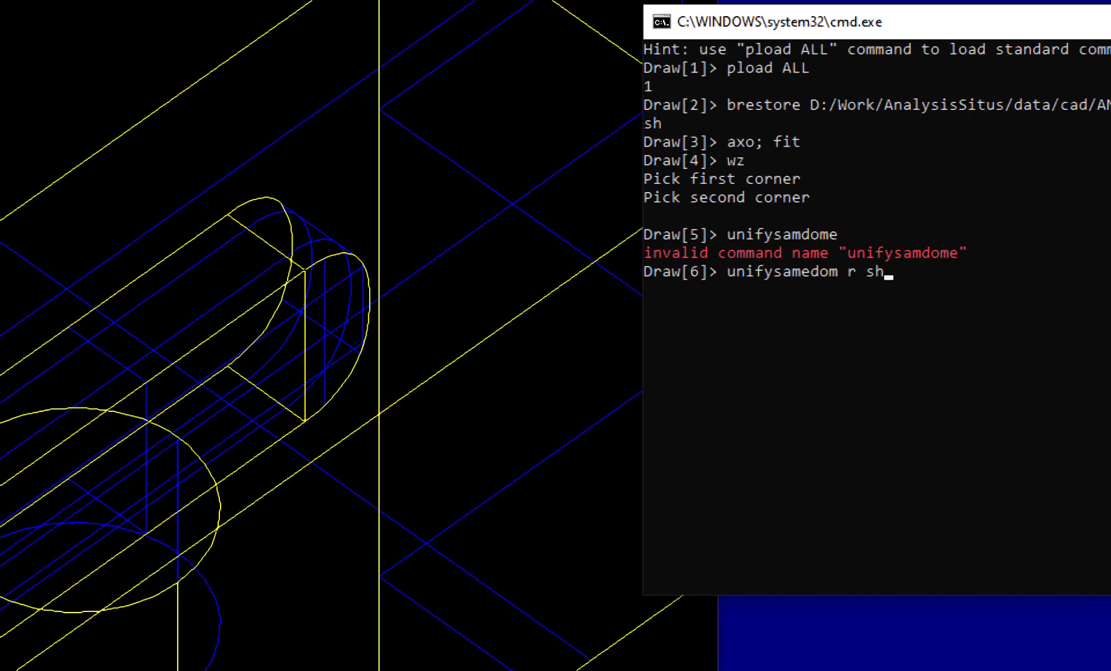
{"action": "key", "text": "Return"}
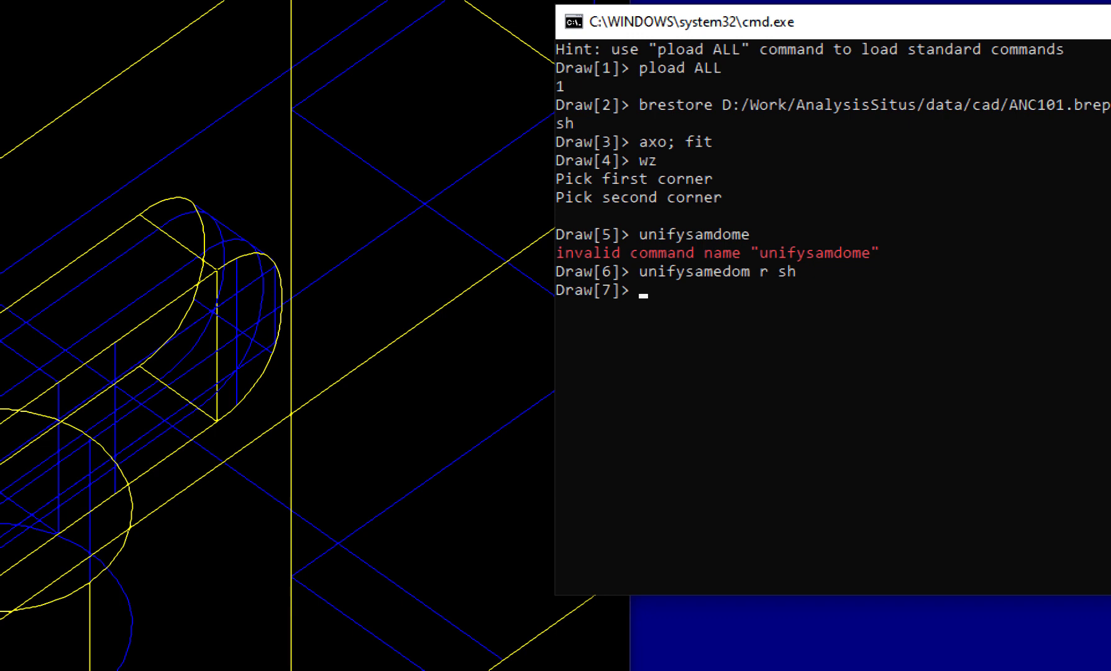
{"action": "type", "text": "erase sh"}
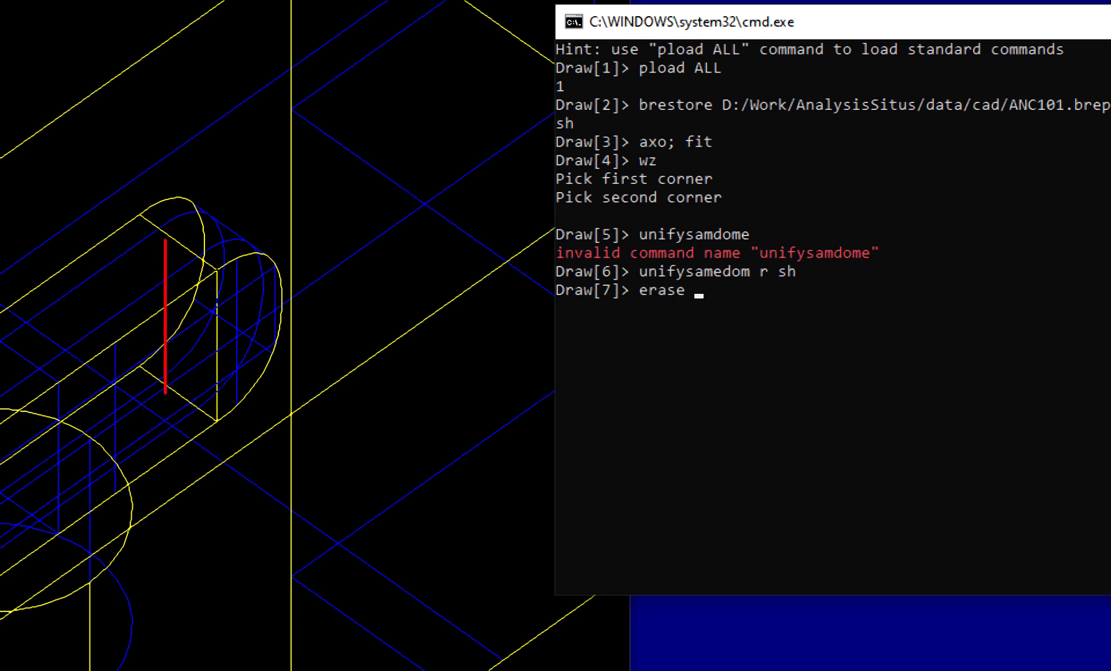
{"action": "key", "text": "Return"}
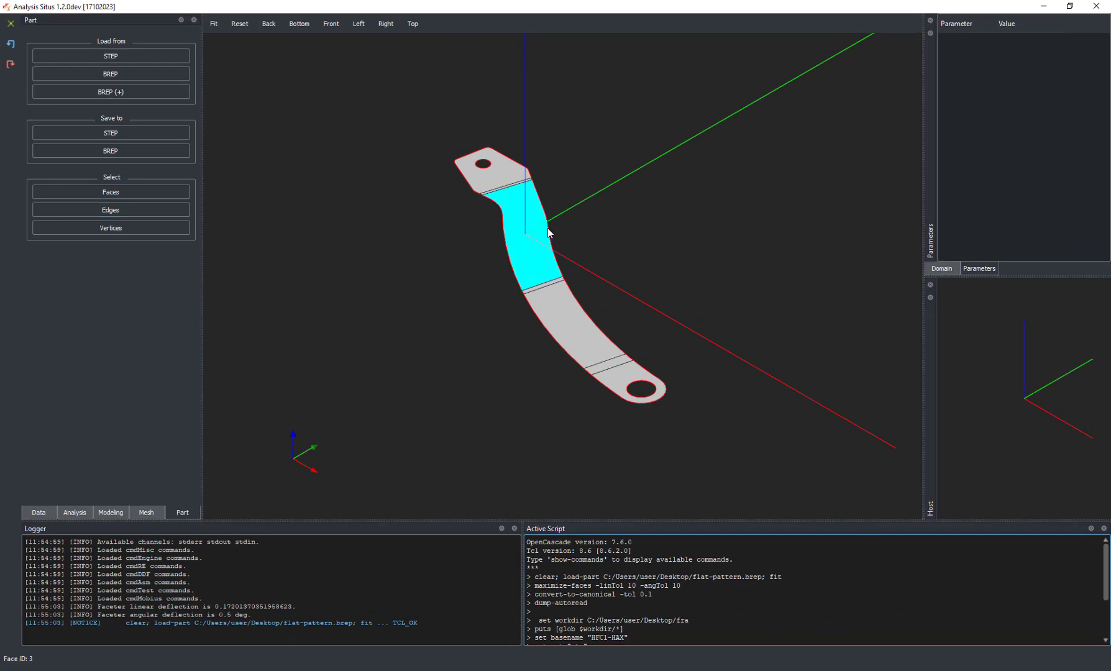
Step: Switch to Analysis Situs and examine the flat pattern's outline and narrow bend strips up close
{"action": "scroll", "coordinate": [547, 225], "scroll_direction": "up", "scroll_amount": 5}
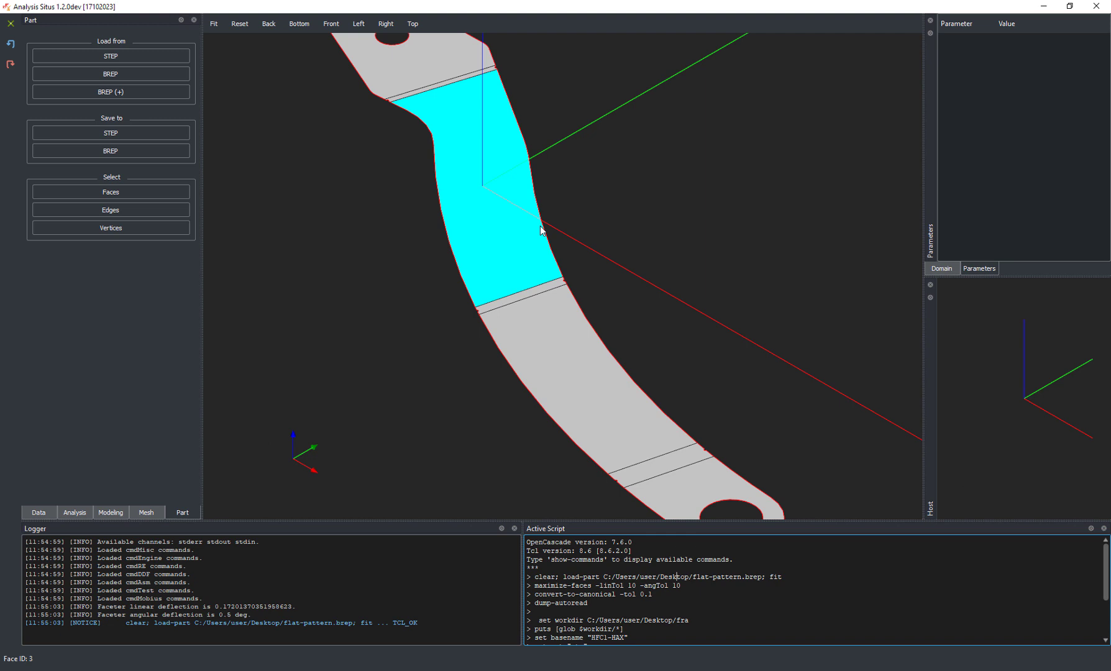
{"action": "left_click_drag", "start_coordinate": [695, 368], "coordinate": [760, 371]}
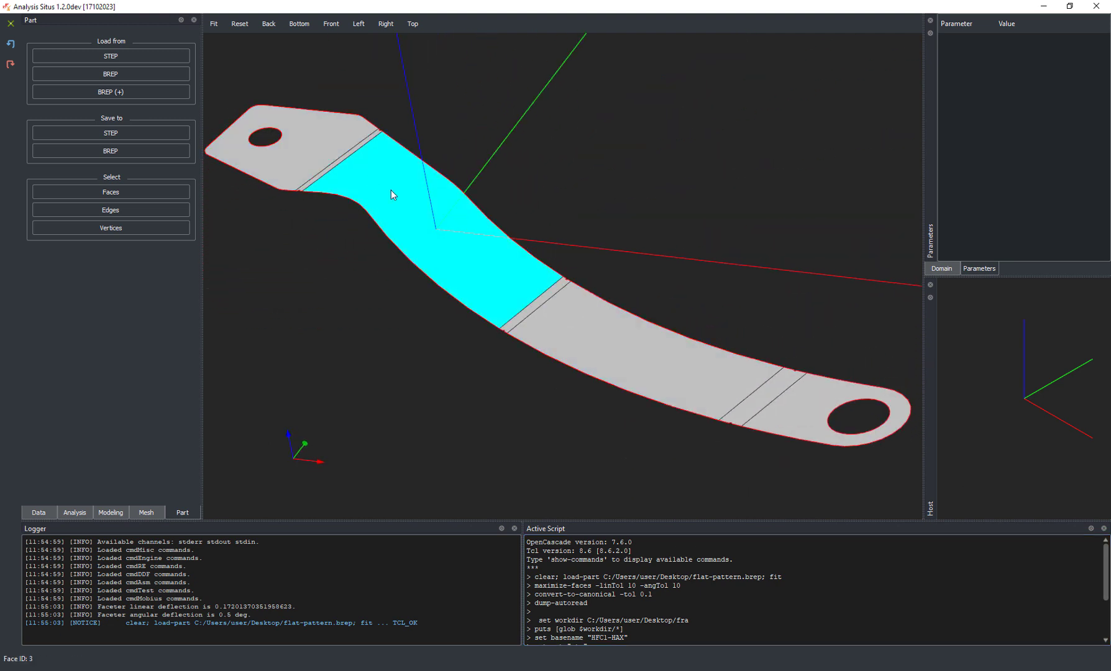
{"action": "middle_click_drag", "start_coordinate": [391, 190], "coordinate": [460, 217]}
{"action": "scroll", "coordinate": [461, 212], "scroll_direction": "up", "scroll_amount": 4}
{"action": "scroll", "coordinate": [607, 324], "scroll_direction": "up", "scroll_amount": 3}
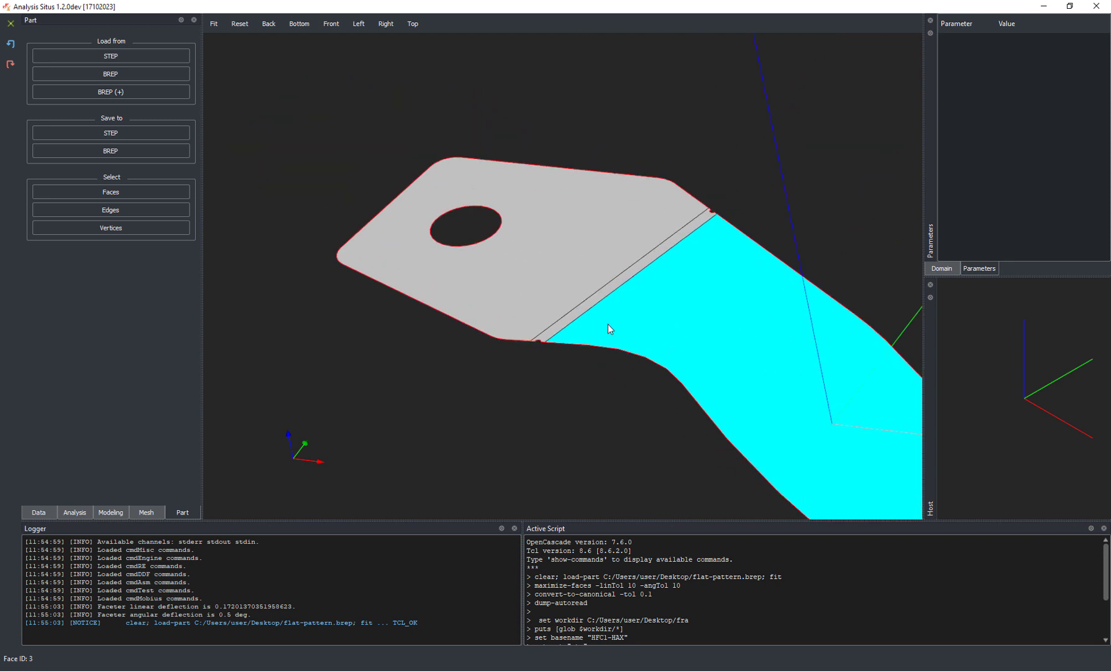
{"action": "scroll", "coordinate": [561, 341], "scroll_direction": "down", "scroll_amount": 3}
{"action": "scroll", "coordinate": [530, 278], "scroll_direction": "up", "scroll_amount": 2}
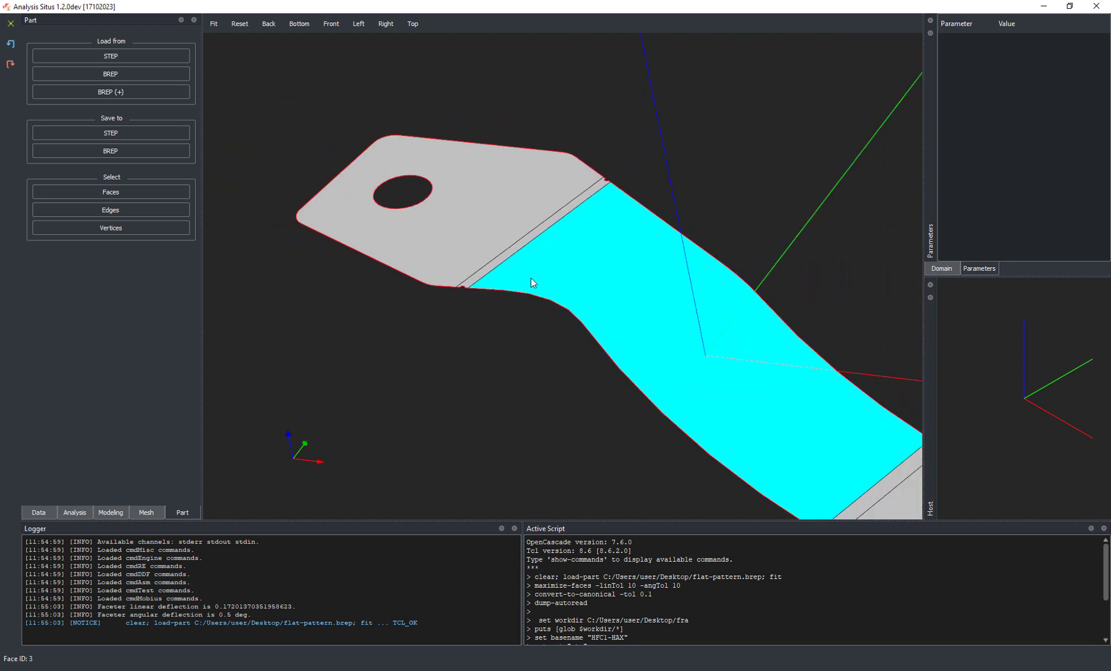
{"action": "scroll", "coordinate": [478, 191], "scroll_direction": "up", "scroll_amount": 2}
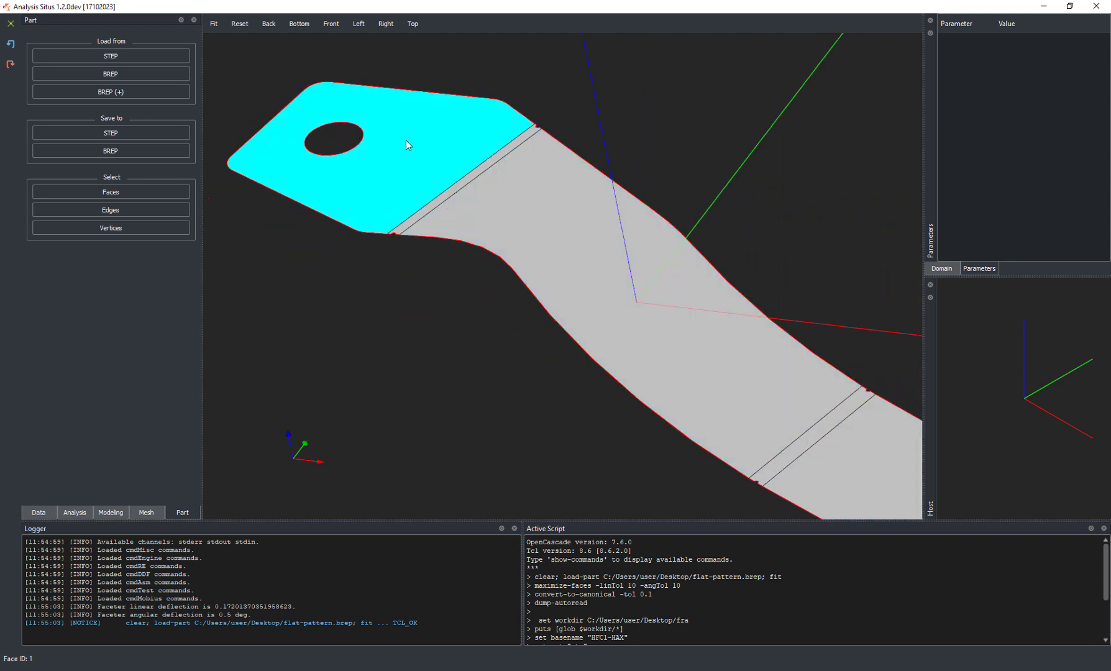
Step: Inspect the surface type of the flat pattern's flange, web and bend faces one by one, and clear the selection
{"action": "left_click", "coordinate": [405, 140]}
{"action": "left_click", "coordinate": [554, 234]}
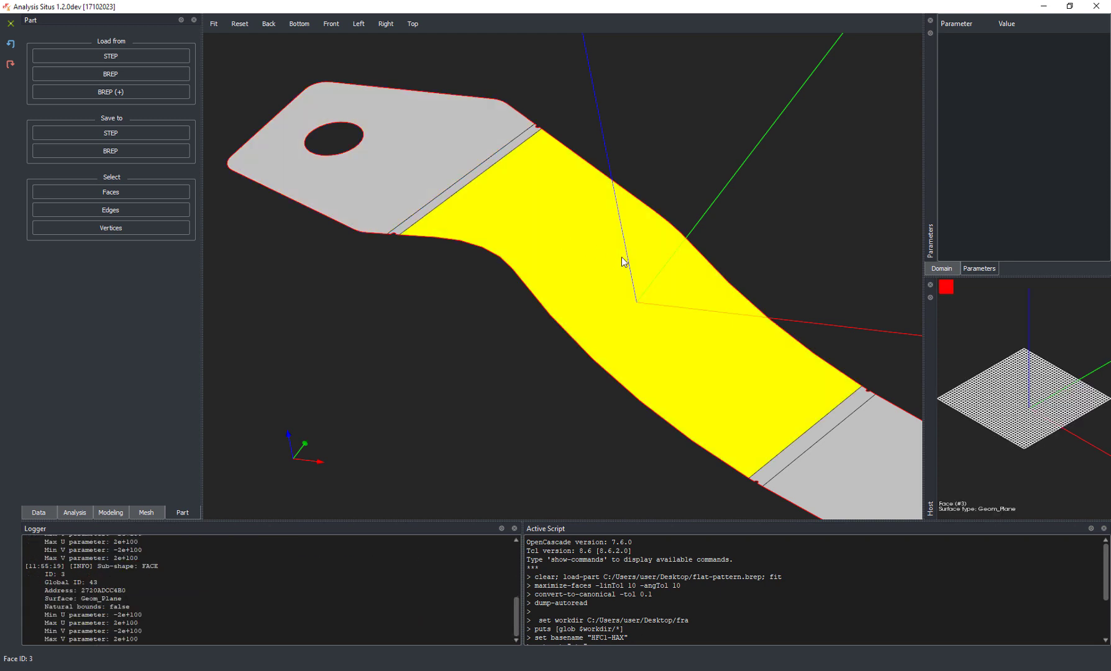
{"action": "scroll", "coordinate": [623, 255], "scroll_direction": "up", "scroll_amount": 3}
{"action": "left_click", "coordinate": [704, 330]}
{"action": "middle_click_drag", "start_coordinate": [703, 329], "coordinate": [638, 310]}
{"action": "left_click", "coordinate": [680, 333]}
{"action": "left_click", "coordinate": [621, 251]}
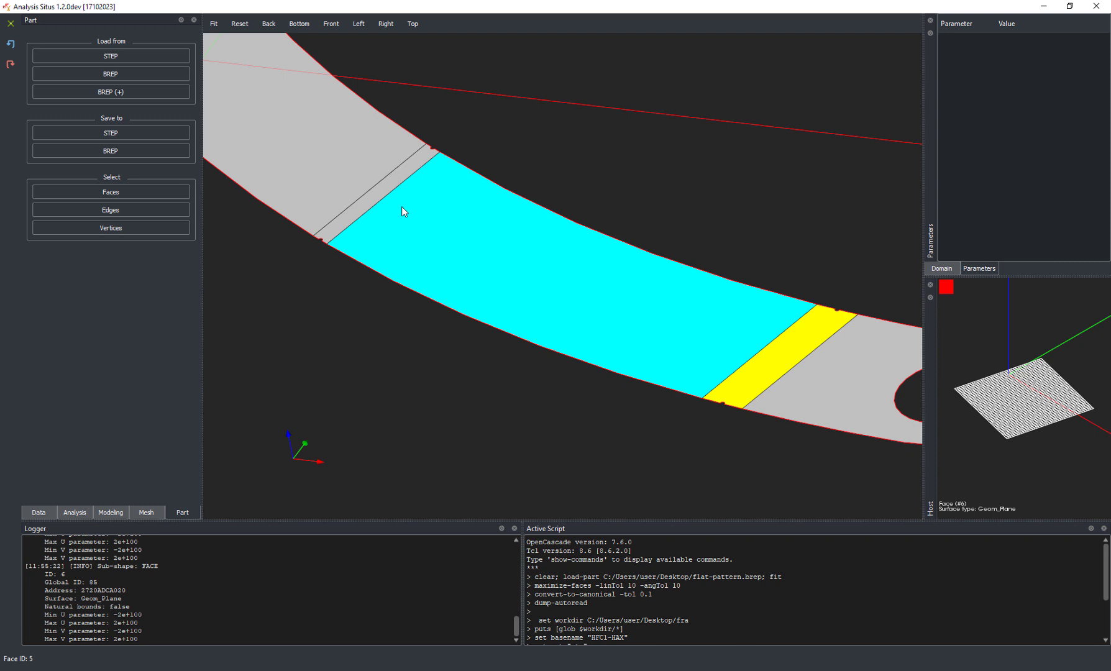
{"action": "left_click", "coordinate": [392, 183]}
{"action": "left_click_drag", "start_coordinate": [555, 295], "coordinate": [538, 241]}
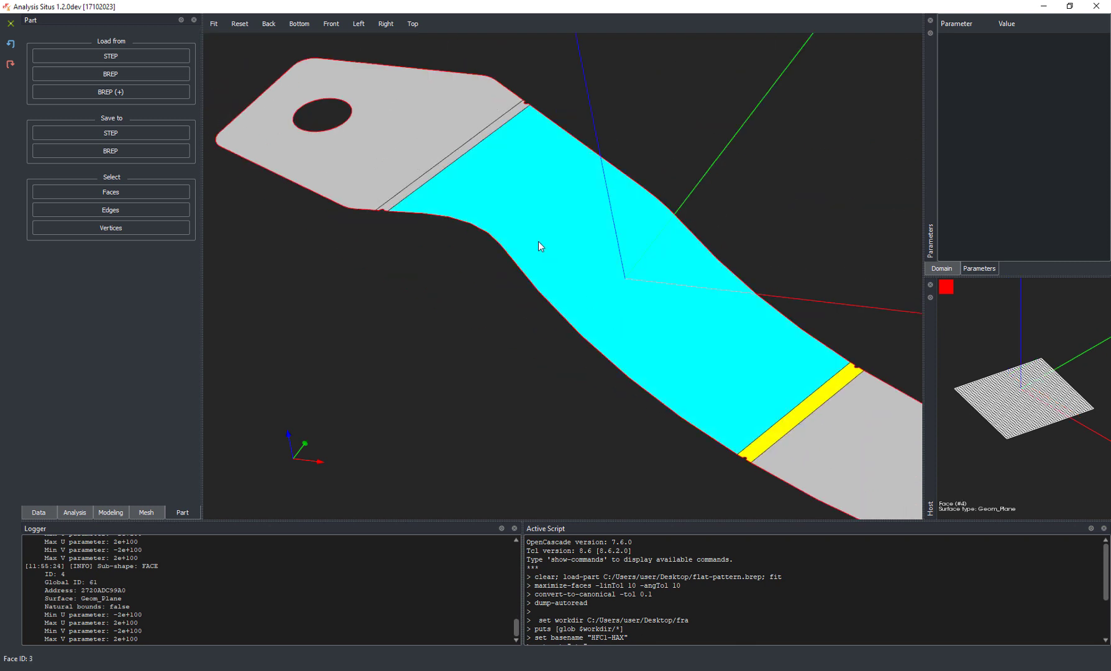
{"action": "left_click", "coordinate": [454, 156]}
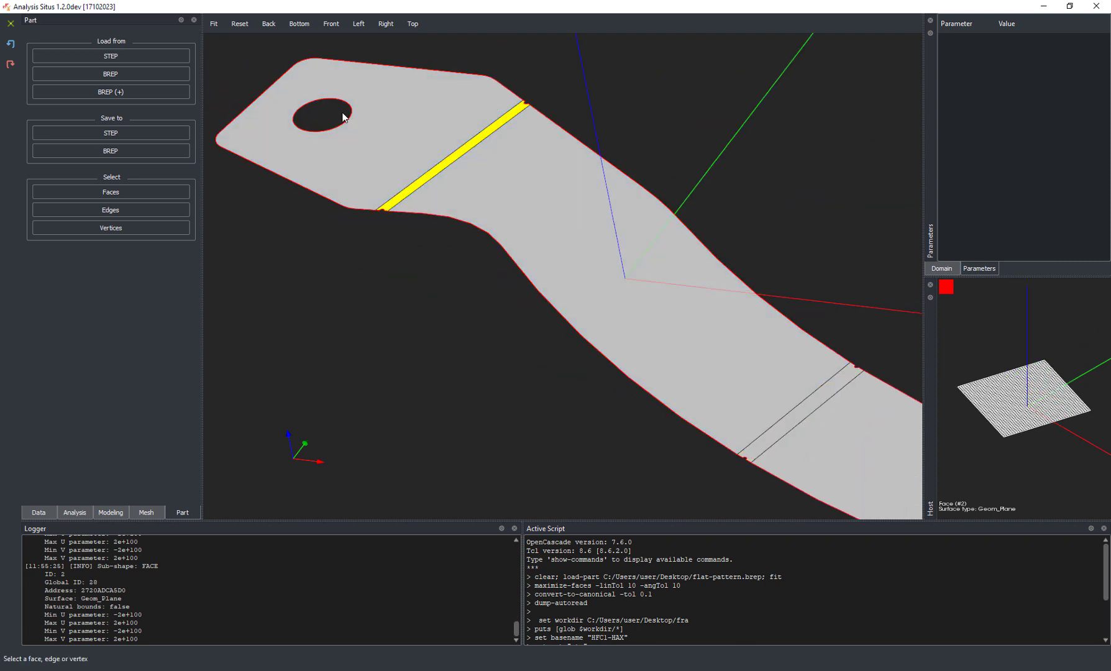
{"action": "left_click", "coordinate": [439, 319]}
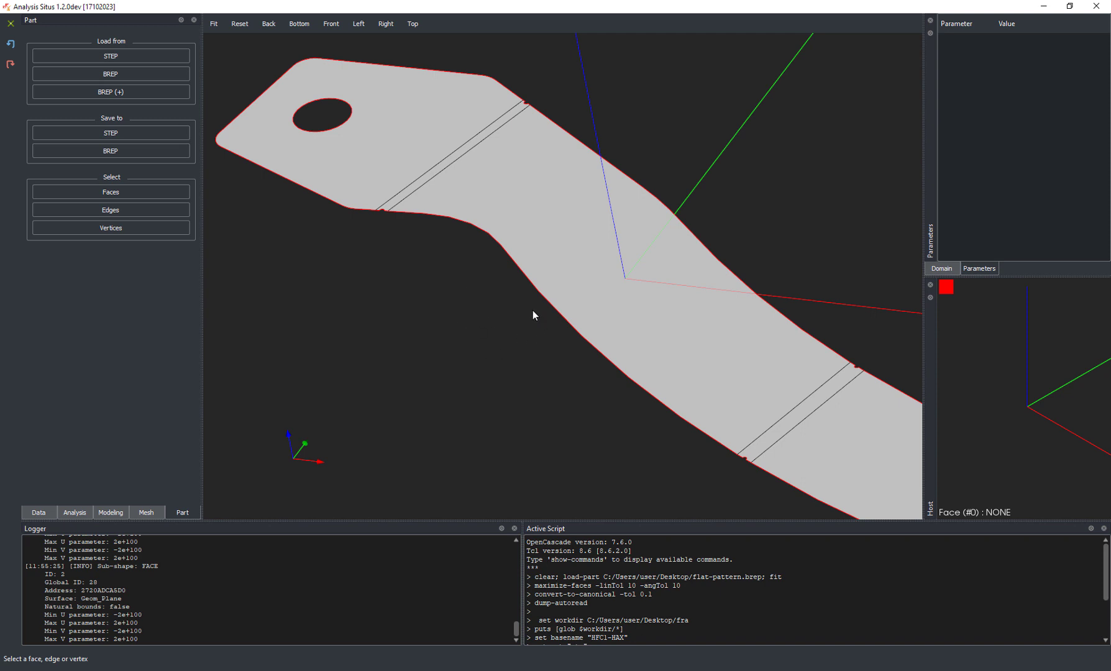
Step: Apply the Maximize faces/edges healing operation to the flat pattern, and repeat it
{"action": "scroll", "coordinate": [533, 310], "scroll_direction": "down", "scroll_amount": 3}
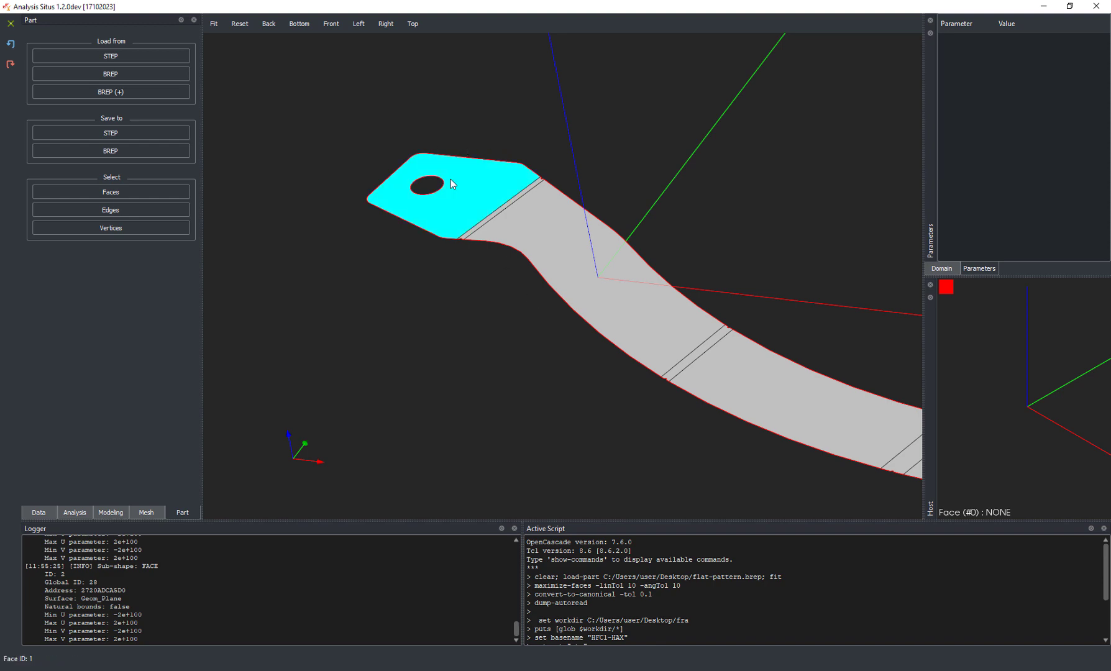
{"action": "scroll", "coordinate": [438, 229], "scroll_direction": "down", "scroll_amount": 2}
{"action": "scroll", "coordinate": [362, 121], "scroll_direction": "up", "scroll_amount": 2}
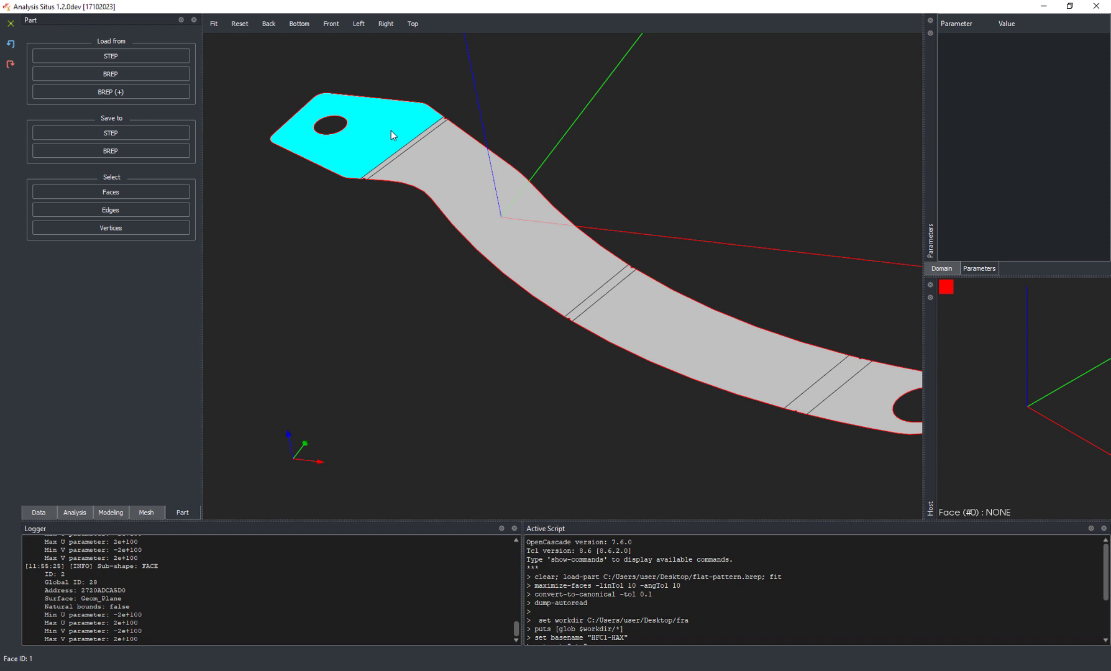
{"action": "left_click", "coordinate": [74, 512]}
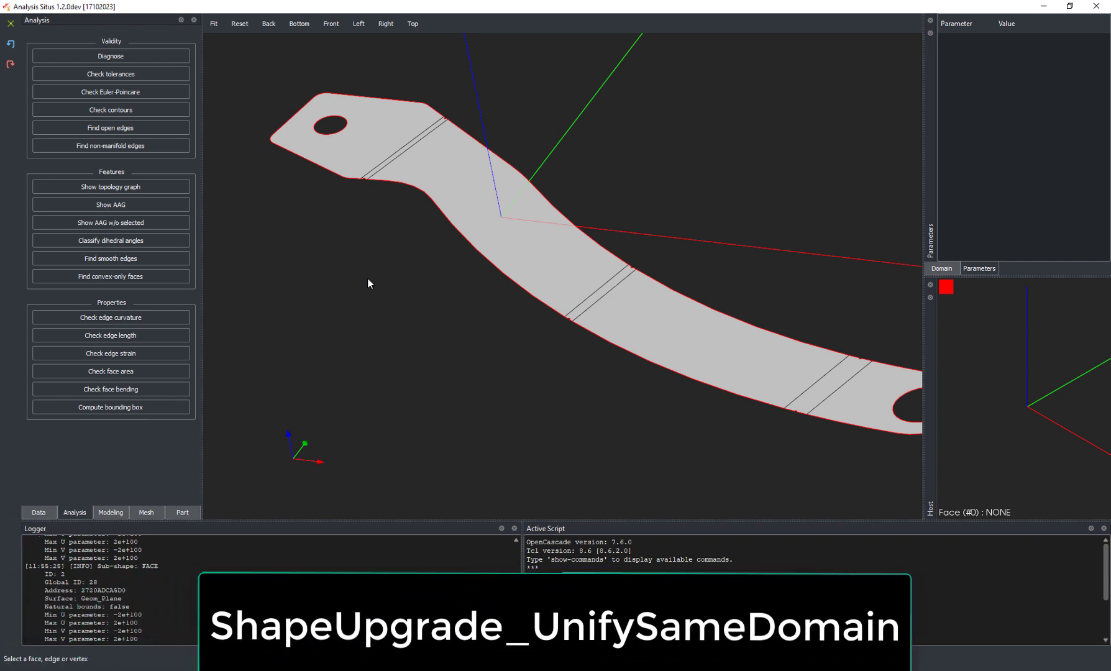
{"action": "left_click", "coordinate": [118, 513]}
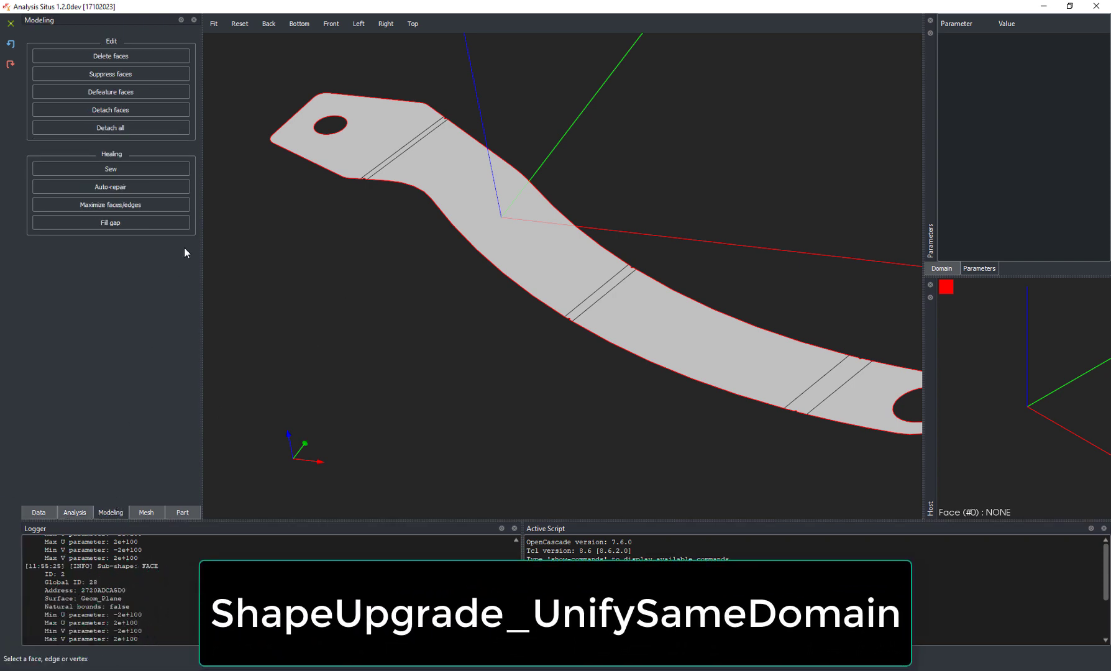
{"action": "left_click", "coordinate": [90, 208]}
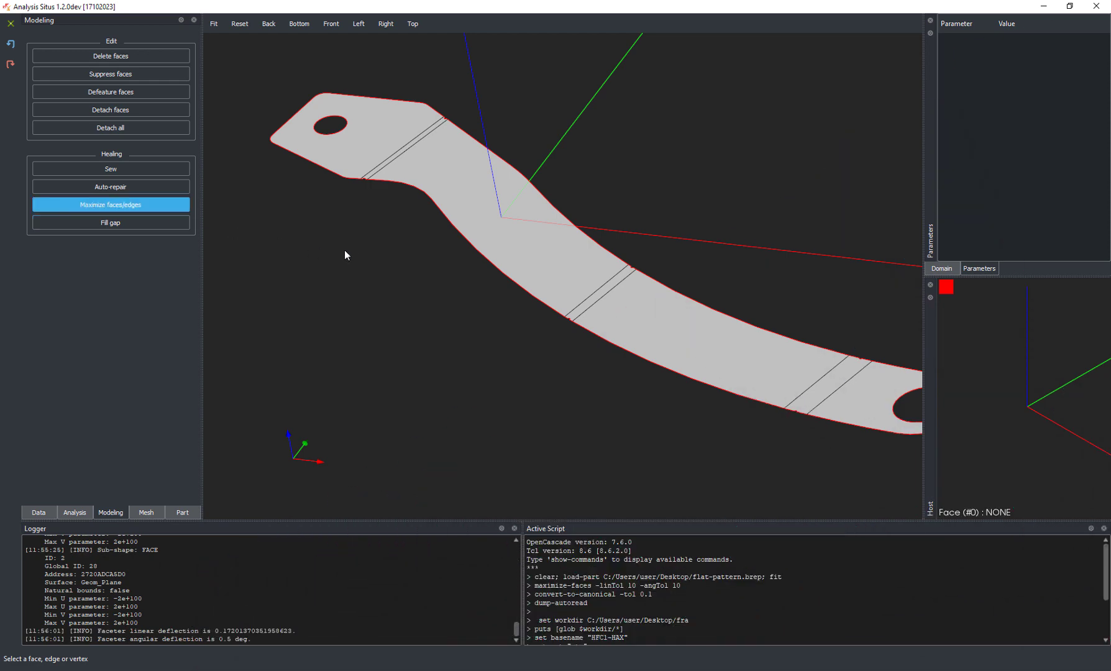
{"action": "left_click_drag", "start_coordinate": [344, 250], "coordinate": [397, 193]}
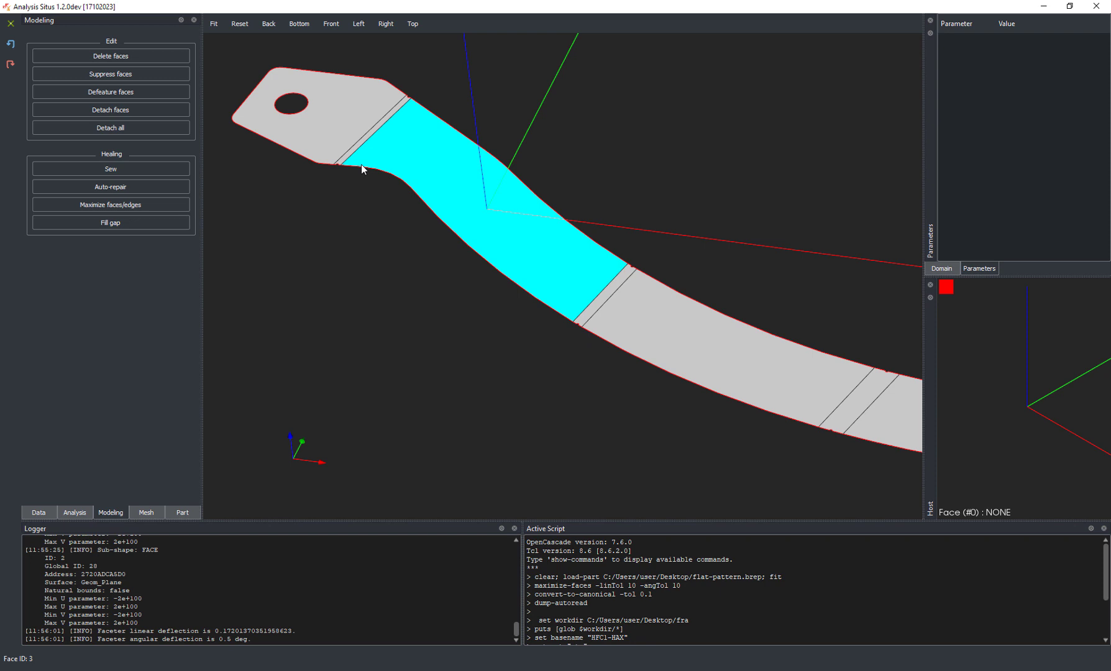
{"action": "left_click", "coordinate": [93, 205]}
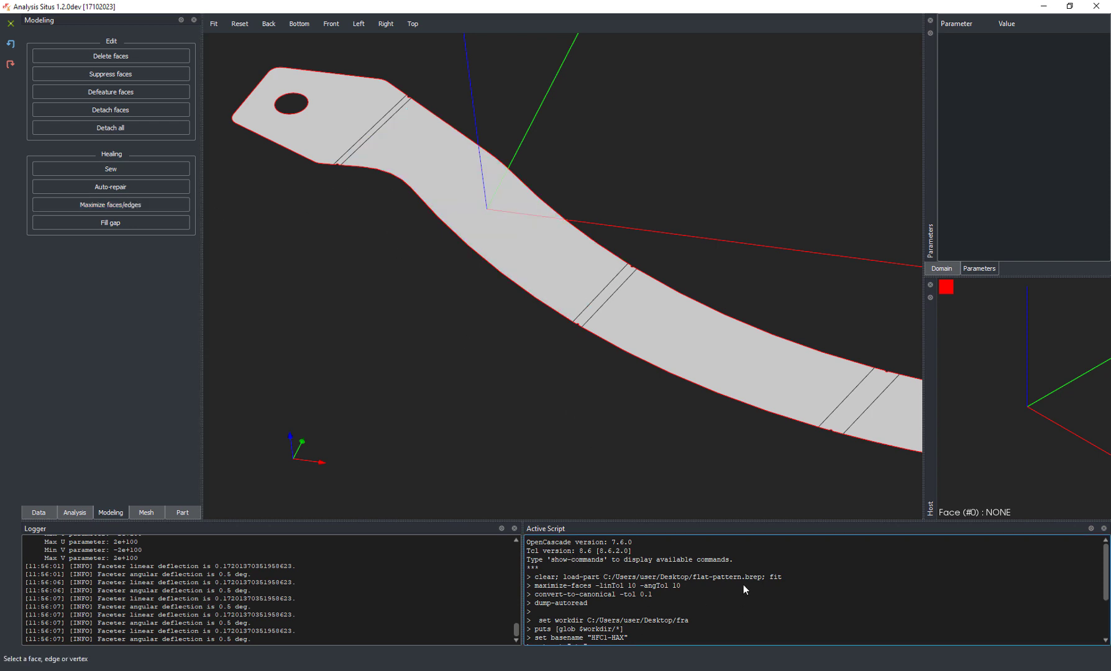
Step: Enlarge the script console text and run maximize-faces with a linear tolerance of 10 and an angular tolerance of 10
{"action": "scroll", "coordinate": [743, 588], "scroll_direction": "up", "scroll_amount": 3, "text": "ctrl"}
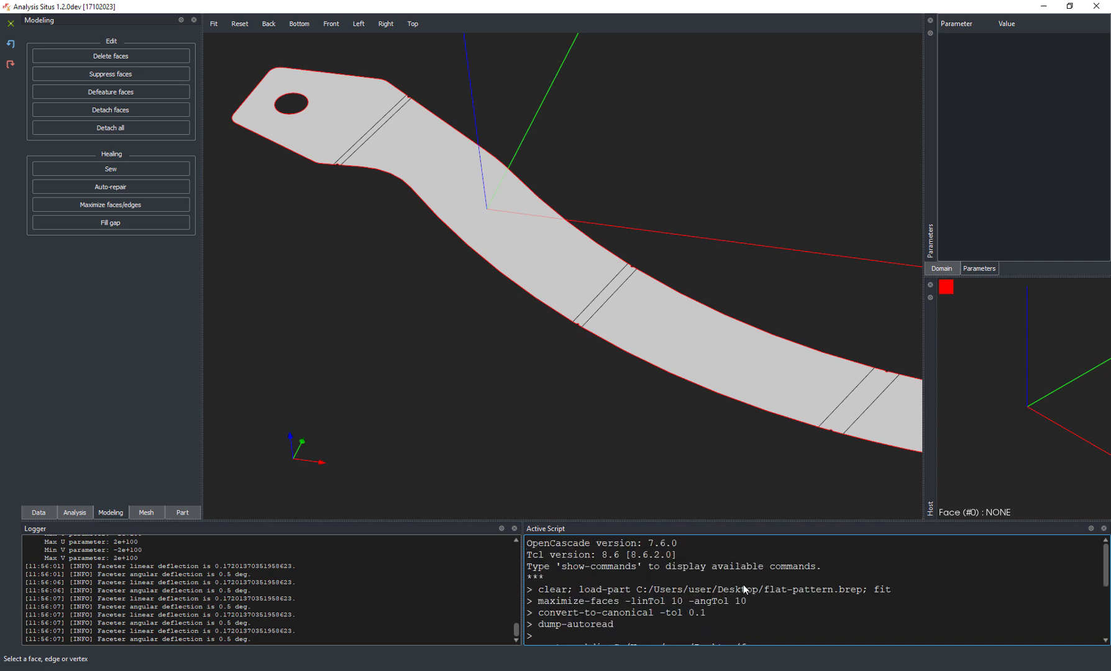
{"action": "key", "text": "Right"}
{"action": "key", "text": "Right"}
{"action": "key", "text": "Right"}
{"action": "key", "text": "Right"}
{"action": "key", "text": "Right"}
{"action": "key", "text": "Right"}
{"action": "key", "text": "Right"}
{"action": "key", "text": "Right"}
{"action": "key", "text": "Right"}
{"action": "key", "text": "Right"}
{"action": "key", "text": "Right"}
{"action": "key", "text": "Right"}
{"action": "key", "text": "Right"}
{"action": "key", "text": "Return"}
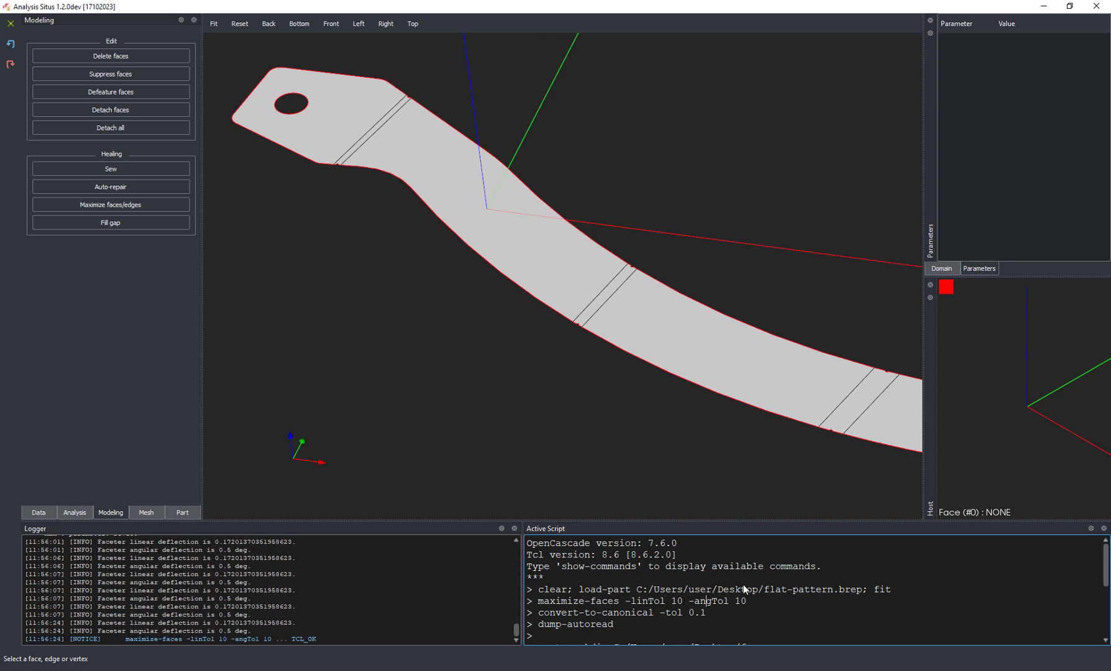
Step: Run maximize-faces with a linear tolerance of 100 and an angular tolerance of 10, and repeat it with an angular tolerance of 110
{"action": "key", "text": "Left"}
{"action": "key", "text": "Left"}
{"action": "key", "text": "Left"}
{"action": "type", "text": "0"}
{"action": "key", "text": "Return"}
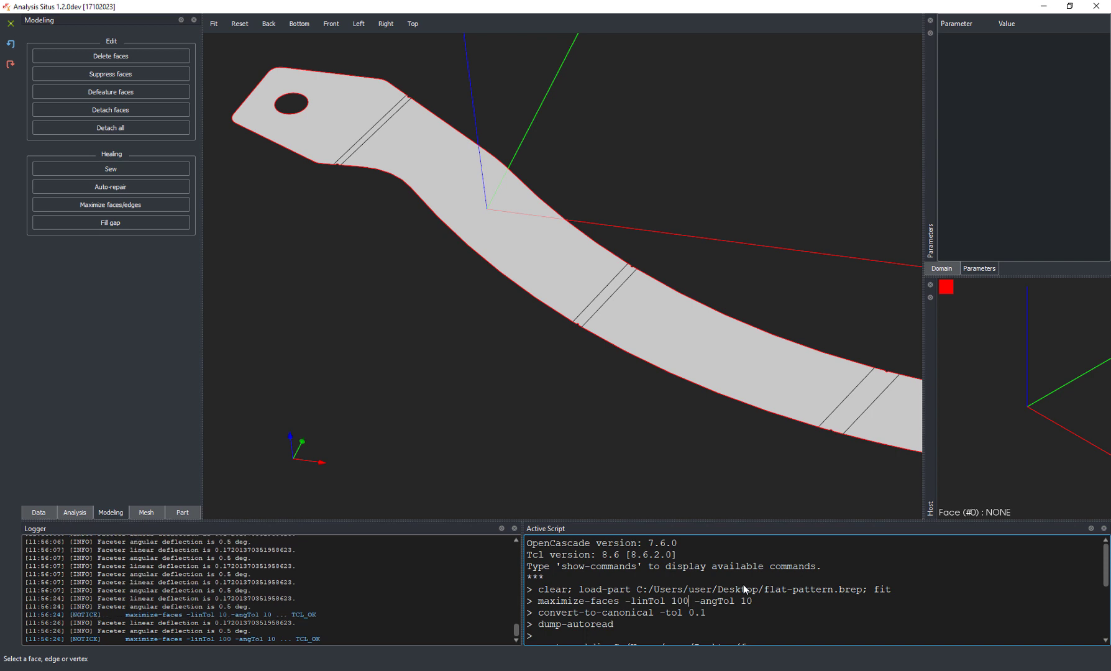
{"action": "key", "text": "BackSpace"}
{"action": "key", "text": "Return"}
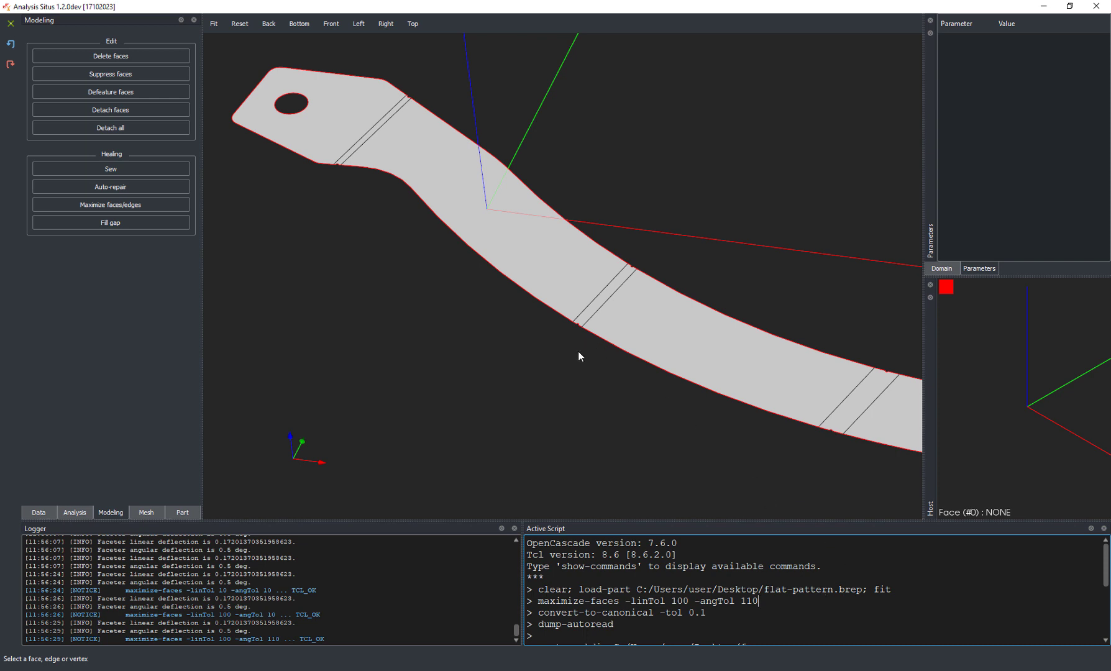
Step: Inspect the surface types of the flat pattern's angular end tab, web faces, middle bend strip and wide bend strip near the rounded end
{"action": "left_click", "coordinate": [341, 101]}
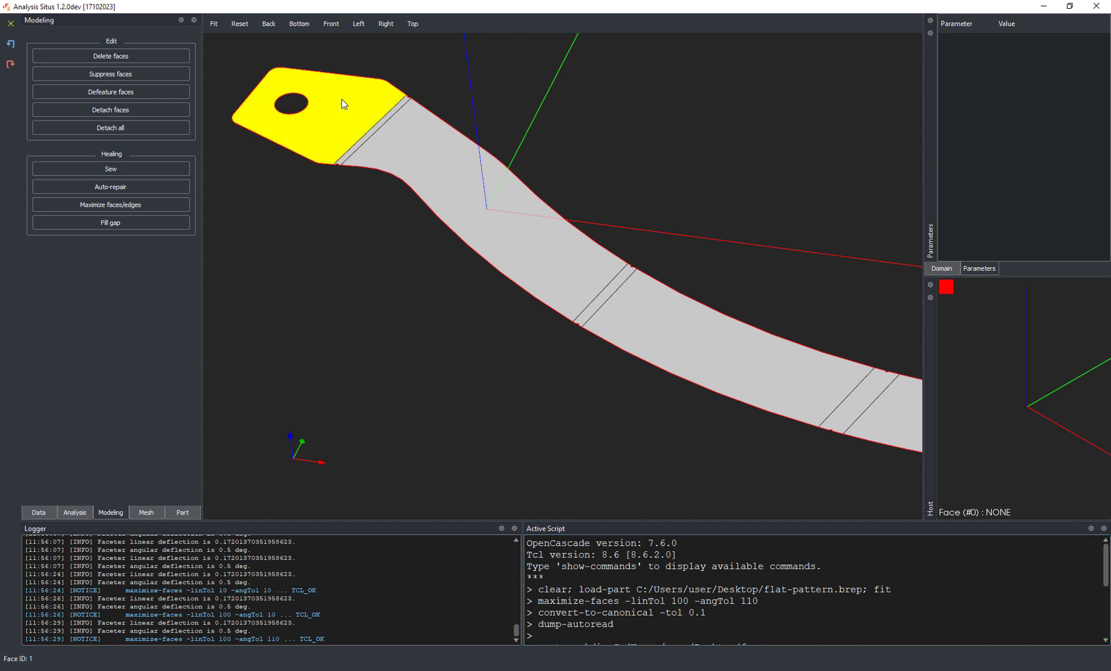
{"action": "left_click", "coordinate": [460, 159]}
{"action": "left_click", "coordinate": [742, 351]}
{"action": "middle_click_drag", "start_coordinate": [748, 360], "coordinate": [659, 323]}
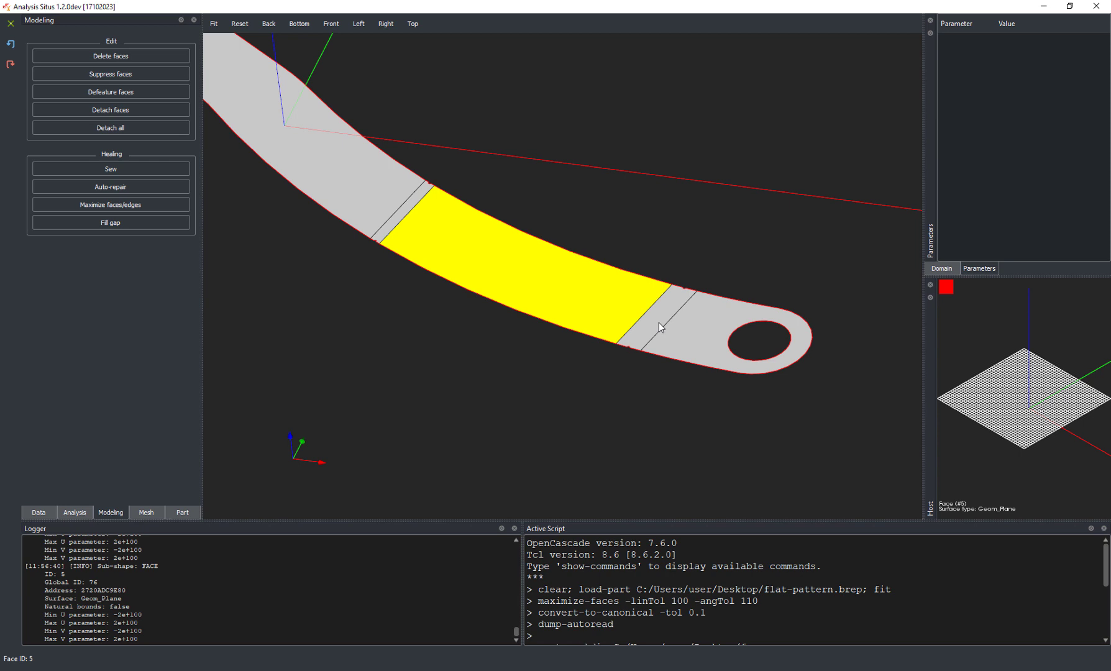
{"action": "left_click", "coordinate": [657, 313]}
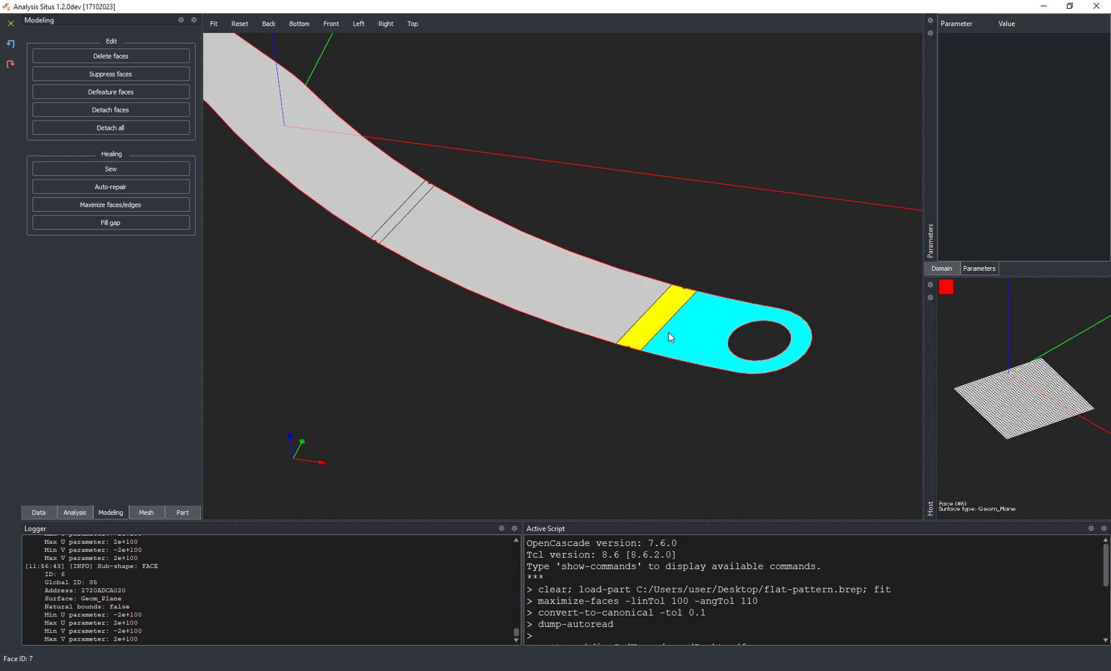
{"action": "left_click", "coordinate": [415, 197]}
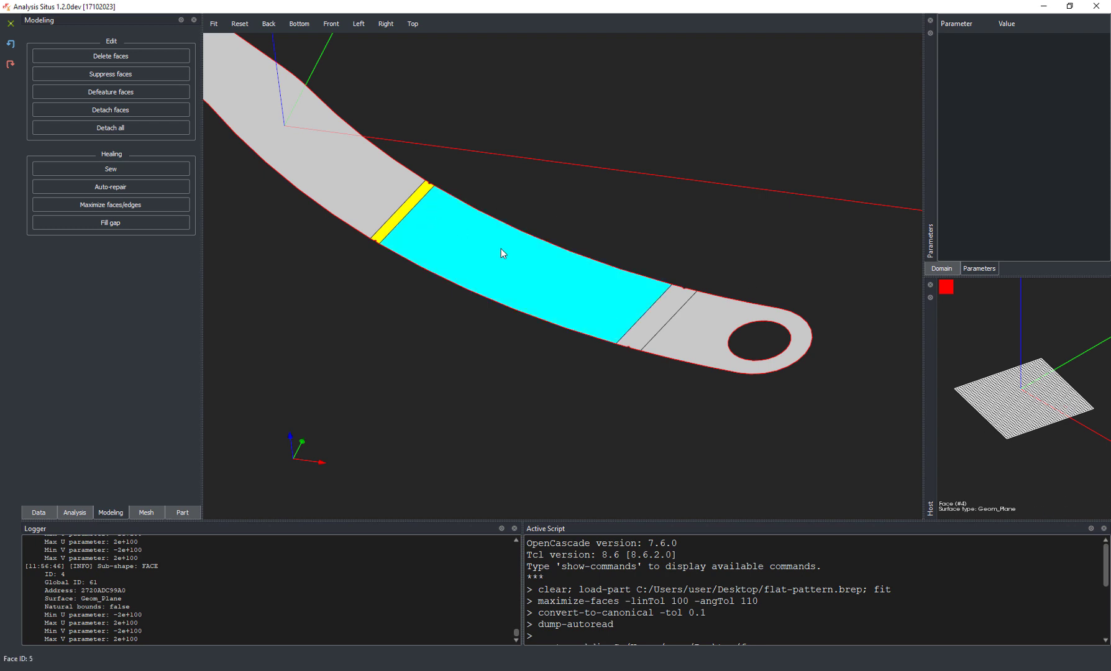
{"action": "left_click", "coordinate": [656, 315]}
{"action": "left_click", "coordinate": [393, 232]}
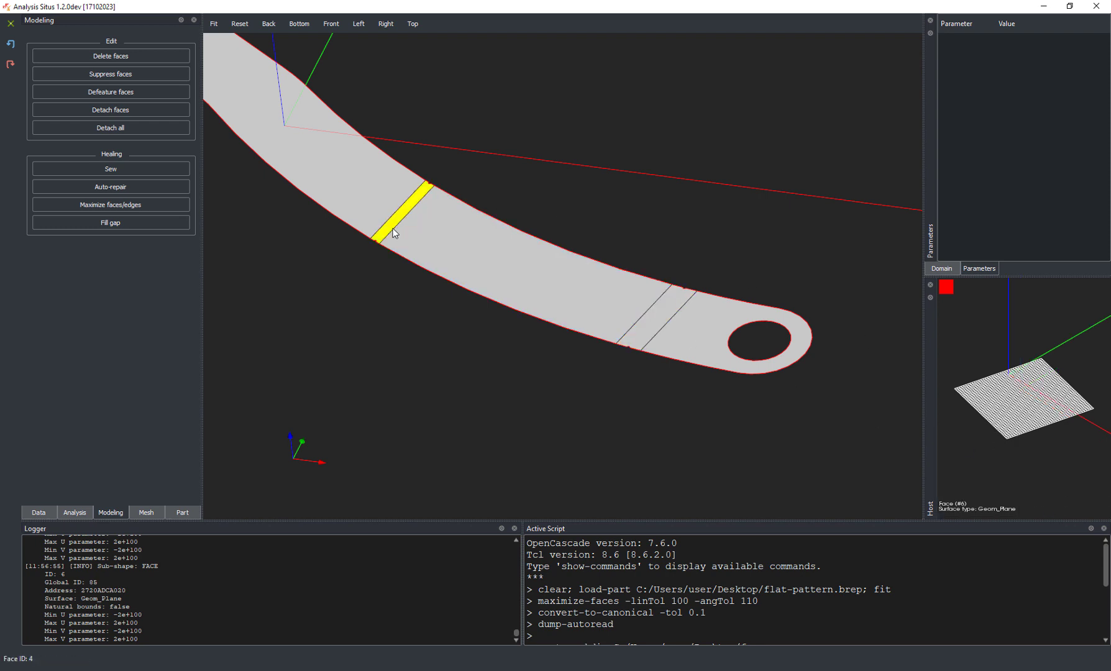
Step: Compare the surface types of the bend strip beside the angular tab, the middle strip and the web between them, and clear the selection
{"action": "left_click_drag", "start_coordinate": [532, 383], "coordinate": [546, 315]}
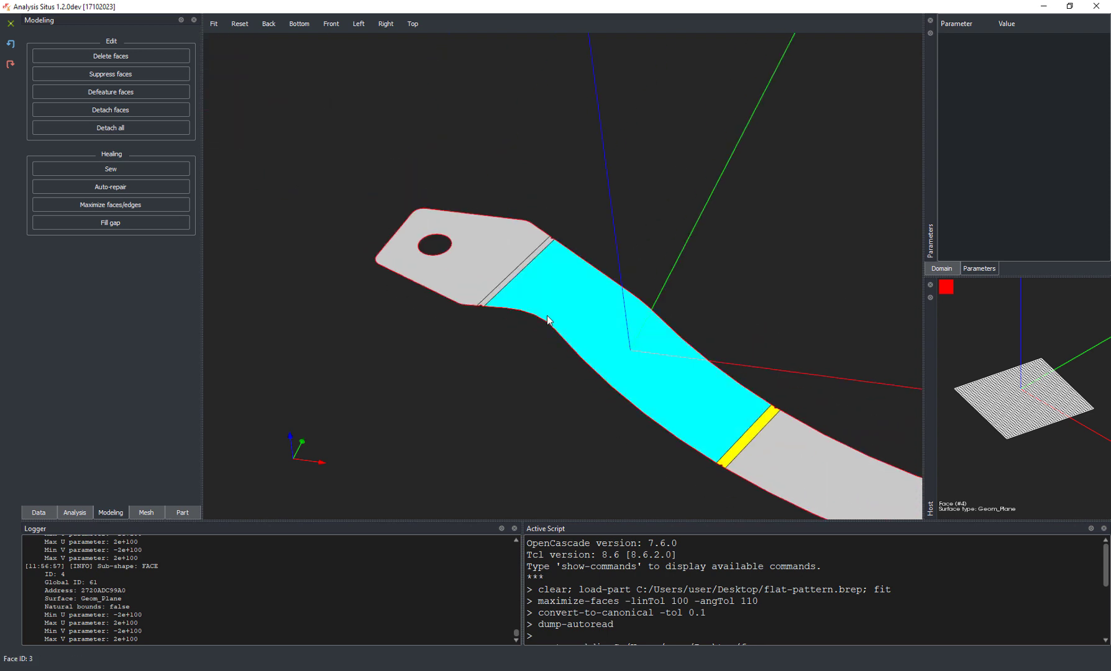
{"action": "left_click", "coordinate": [517, 269]}
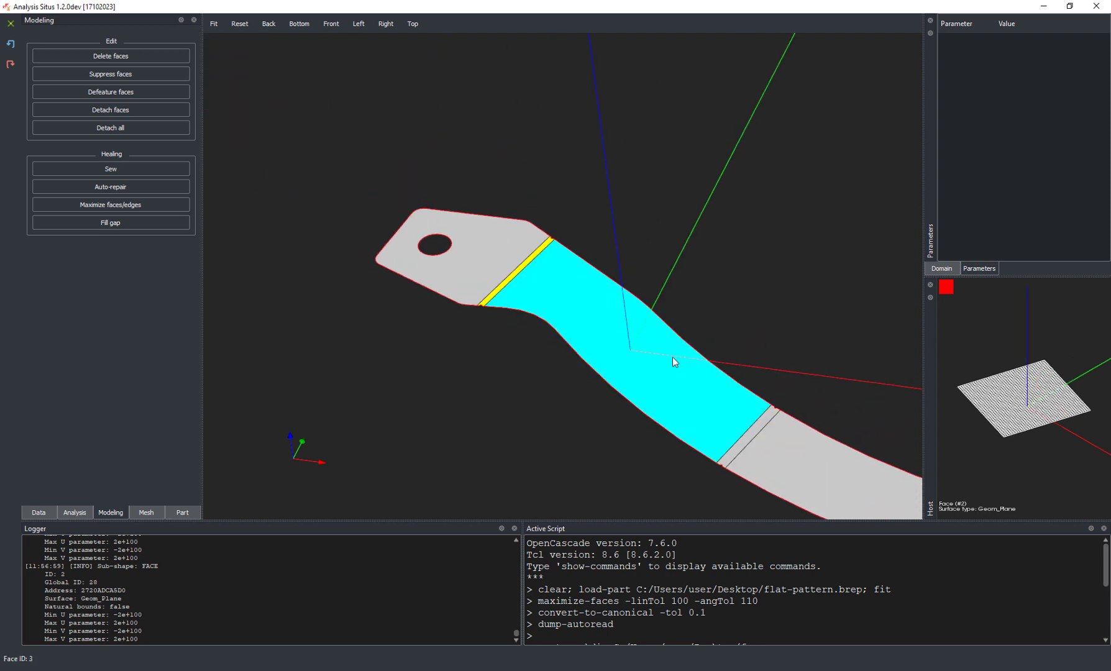
{"action": "left_click", "coordinate": [758, 425]}
{"action": "left_click", "coordinate": [692, 379]}
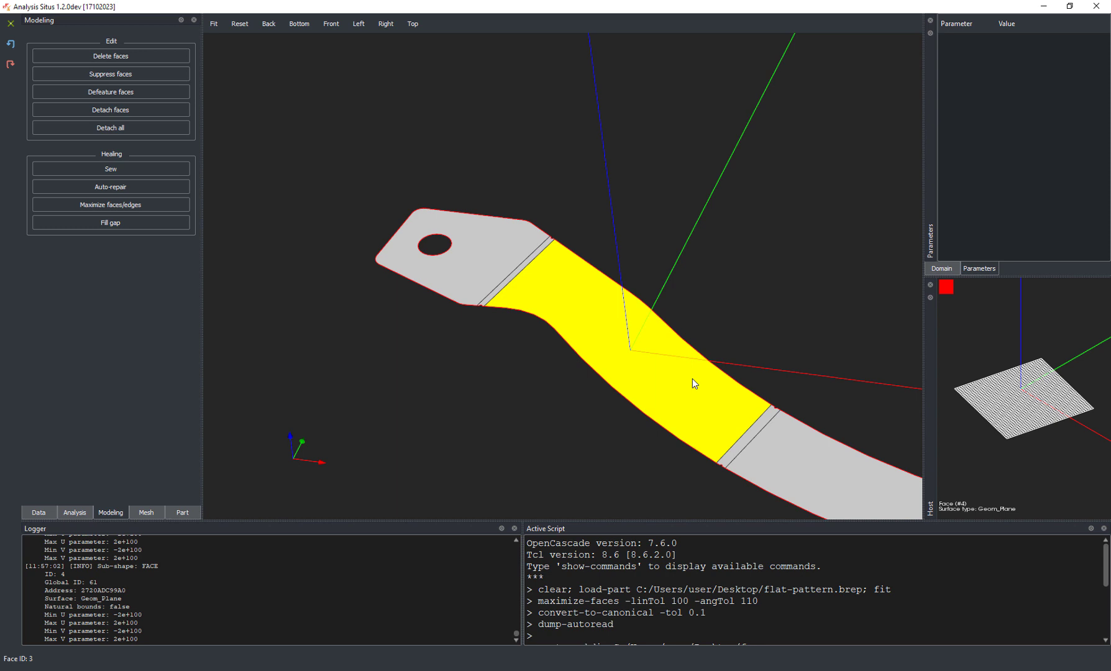
{"action": "left_click", "coordinate": [757, 428]}
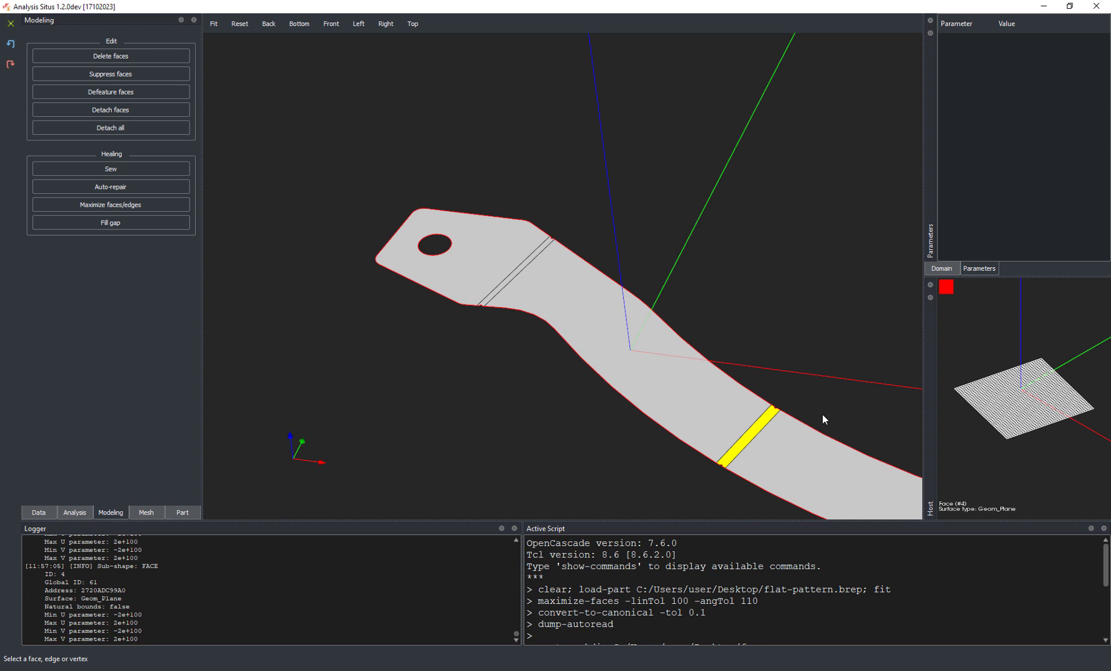
{"action": "middle_click_drag", "start_coordinate": [817, 409], "coordinate": [706, 264]}
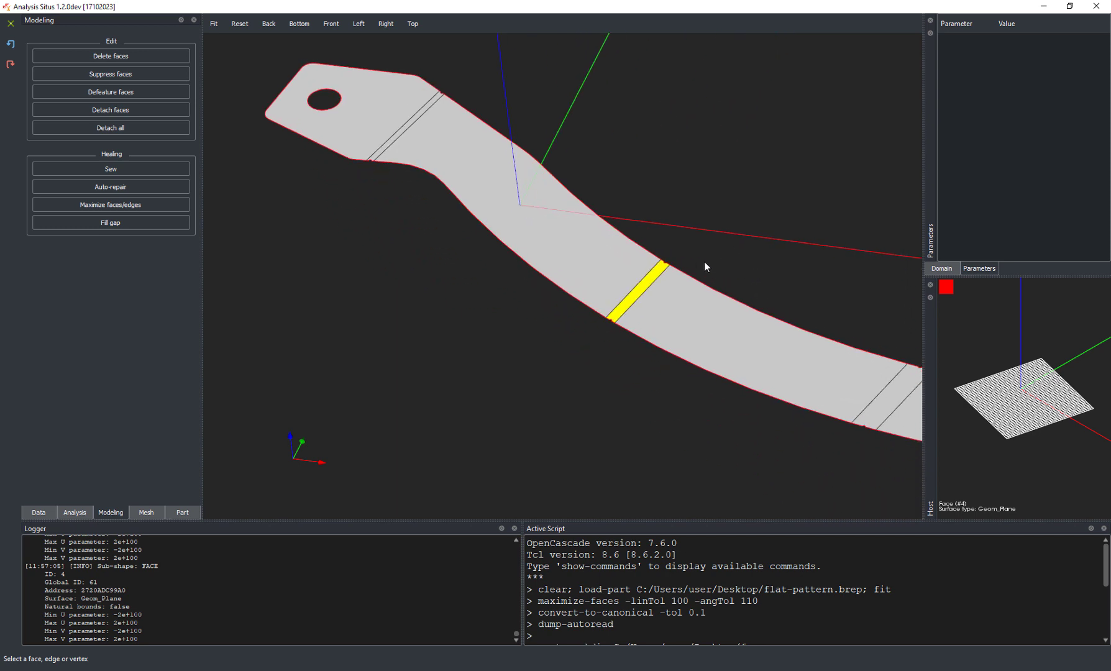
{"action": "left_click", "coordinate": [449, 297]}
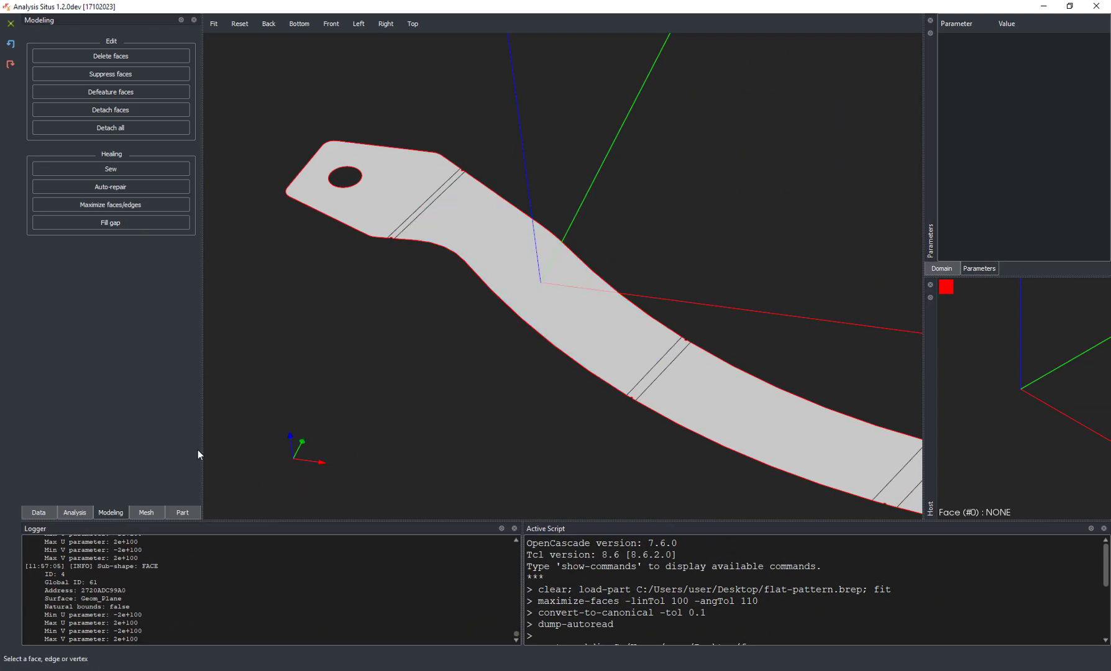
Step: Activate edge selection and select the flat pattern's outline edges along the upper and outer sides of the angular end tab
{"action": "left_click", "coordinate": [183, 512]}
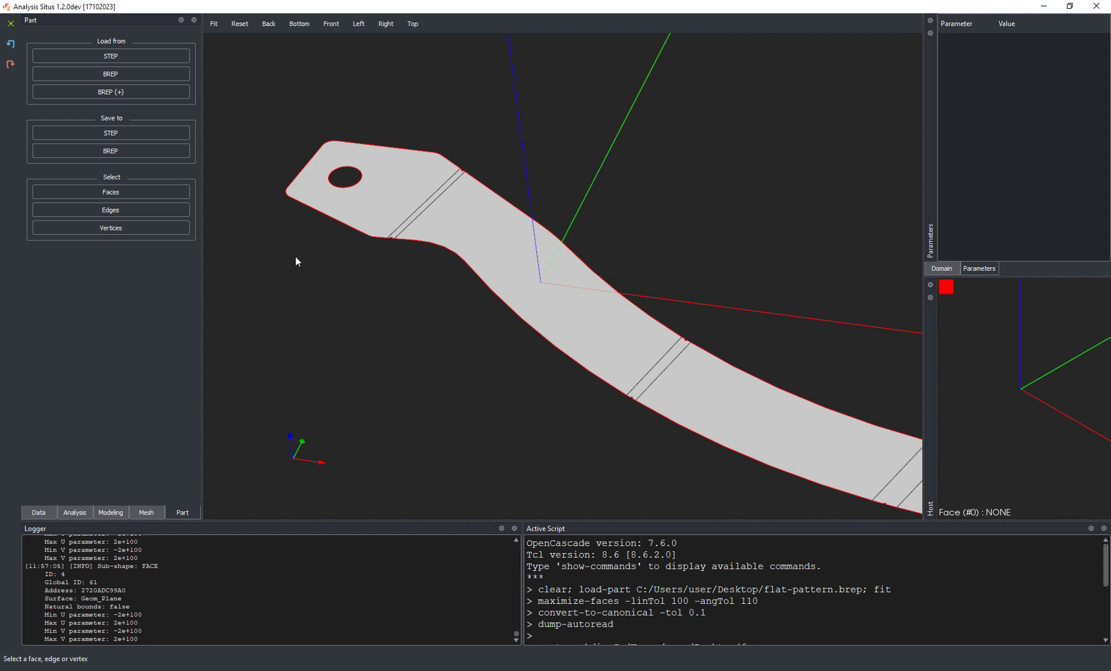
{"action": "left_click", "coordinate": [135, 211]}
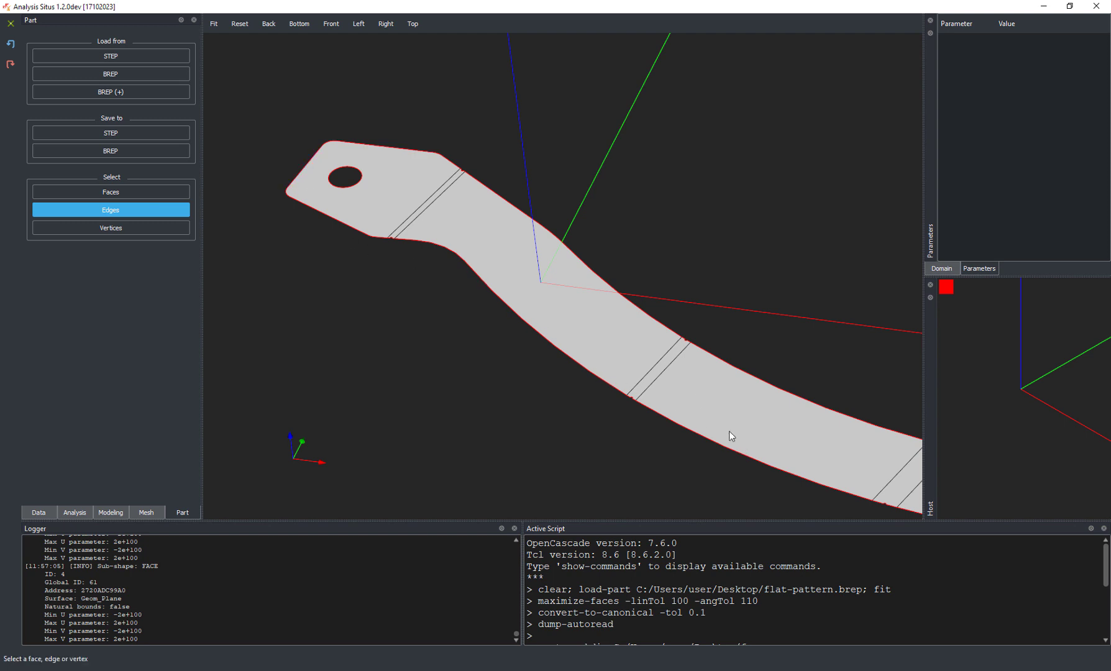
{"action": "scroll", "coordinate": [454, 161], "scroll_direction": "up", "scroll_amount": 5}
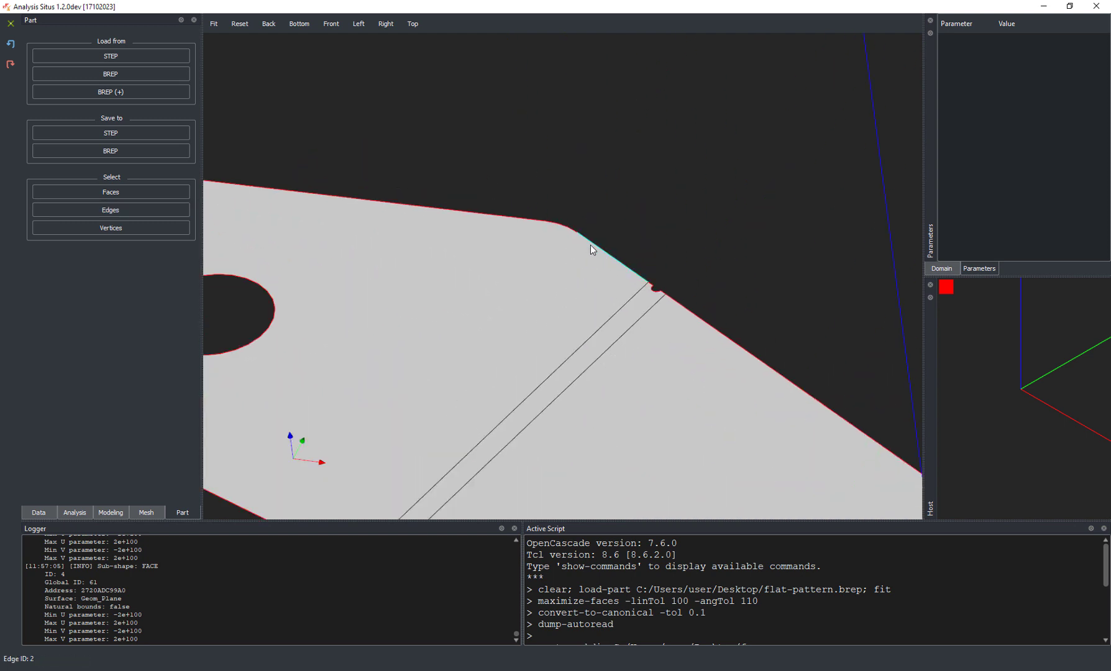
{"action": "left_click", "coordinate": [594, 246]}
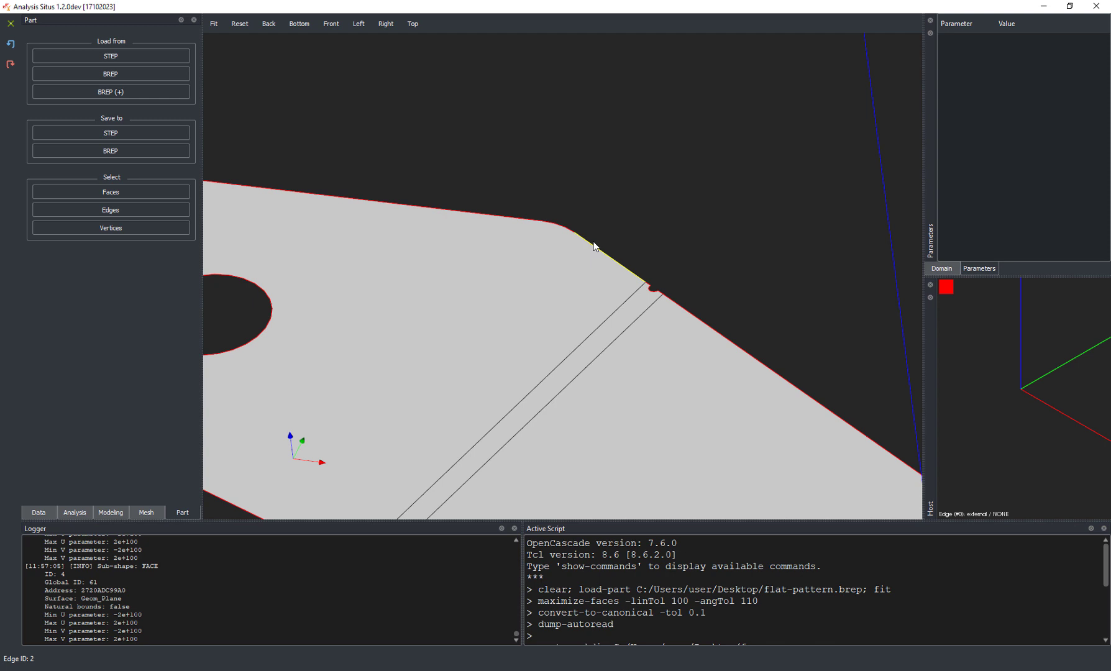
{"action": "left_click", "coordinate": [521, 219]}
{"action": "left_click_drag", "start_coordinate": [464, 224], "coordinate": [461, 194]}
{"action": "left_click", "coordinate": [431, 214]}
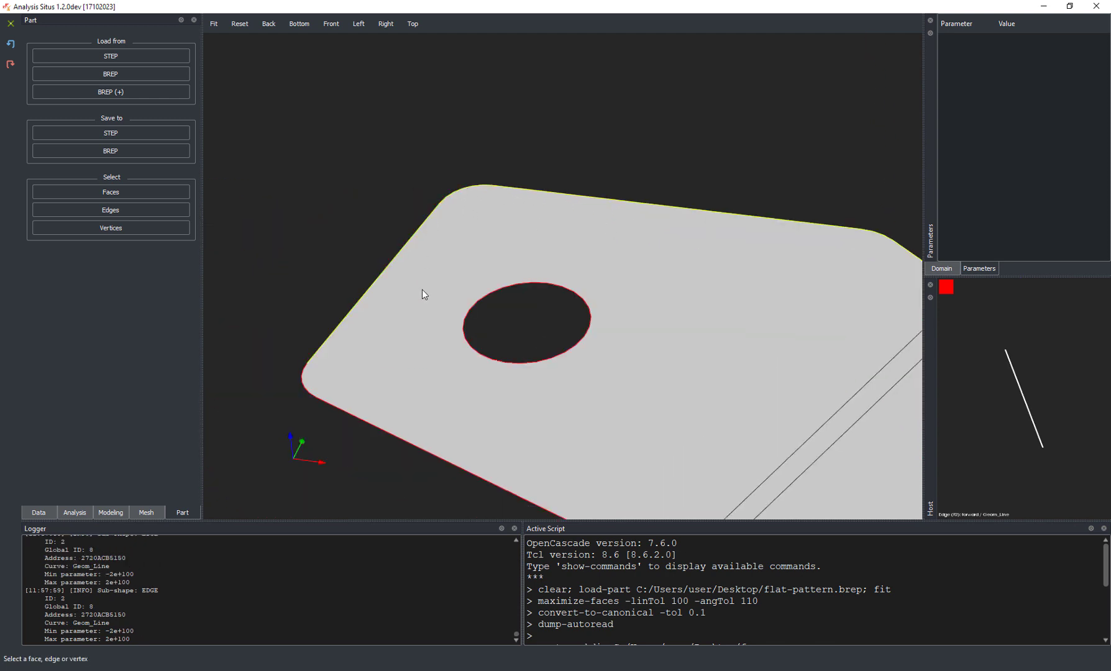
Step: Add the tab's remaining outer edges, the lower outline with its bend notches, and the rounded end's contour to the edge selection
{"action": "middle_click_drag", "start_coordinate": [422, 289], "coordinate": [311, 222]}
{"action": "left_click", "coordinate": [356, 285]}
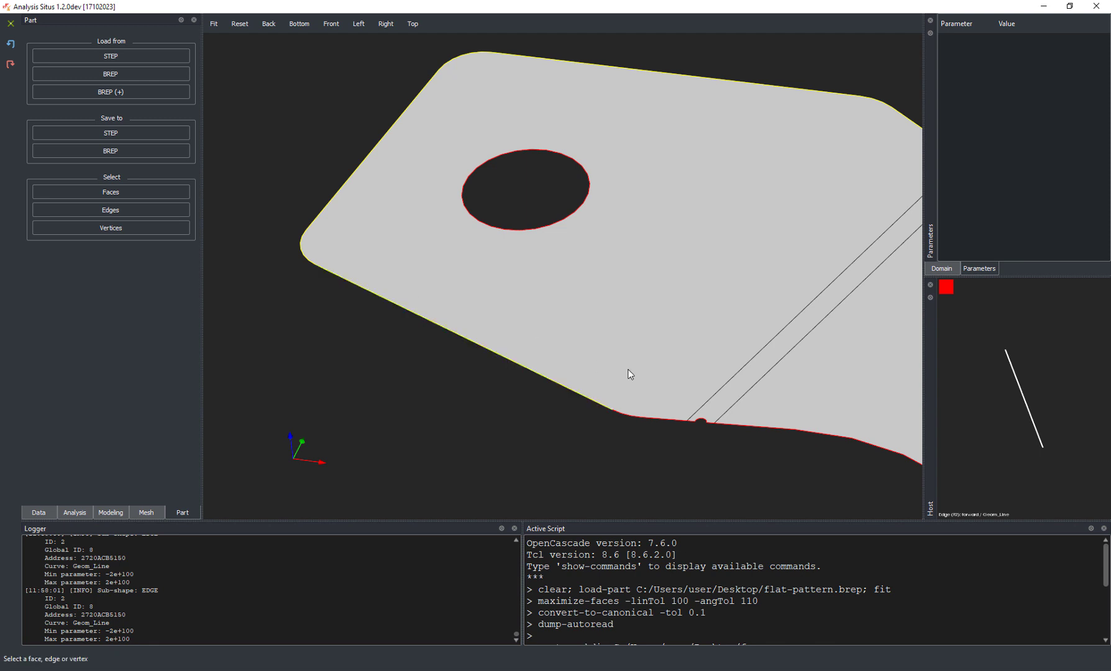
{"action": "middle_click_drag", "start_coordinate": [628, 373], "coordinate": [378, 250]}
{"action": "left_click", "coordinate": [453, 248]}
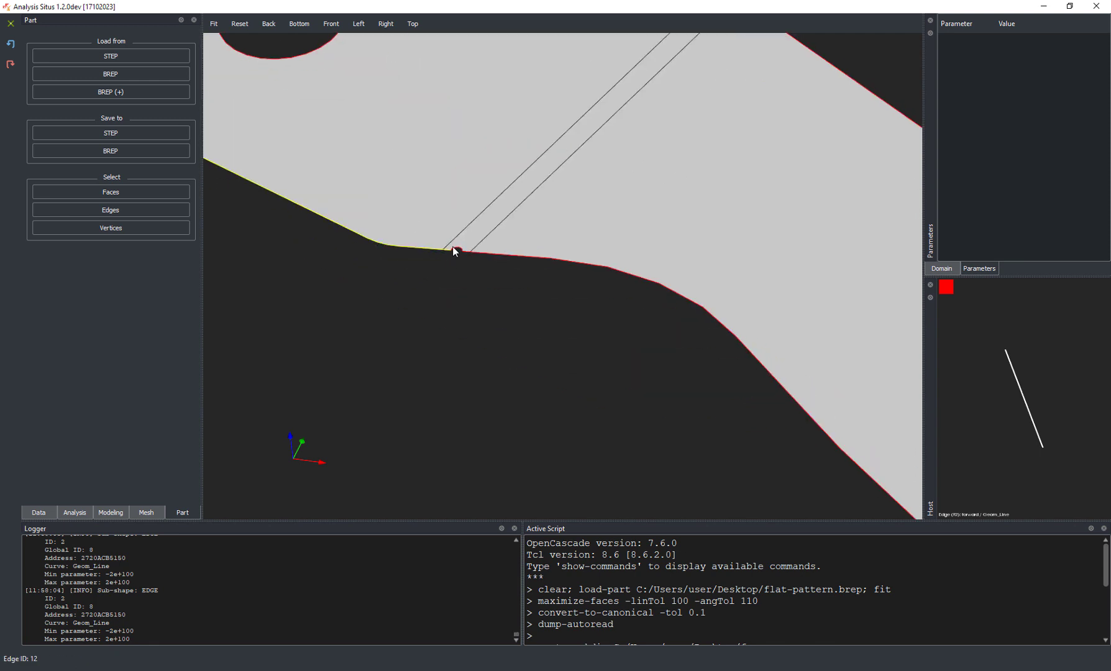
{"action": "left_click_drag", "start_coordinate": [609, 265], "coordinate": [433, 183]}
{"action": "left_click", "coordinate": [433, 183]}
{"action": "middle_click_drag", "start_coordinate": [650, 324], "coordinate": [322, 117]}
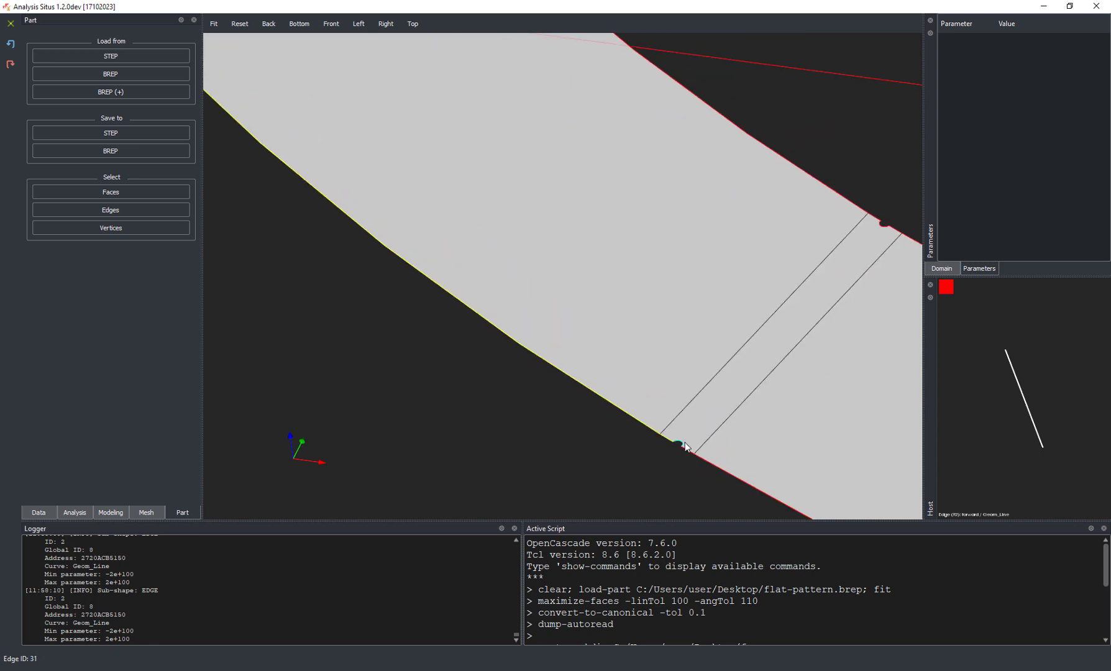
{"action": "left_click_drag", "start_coordinate": [686, 446], "coordinate": [756, 336]}
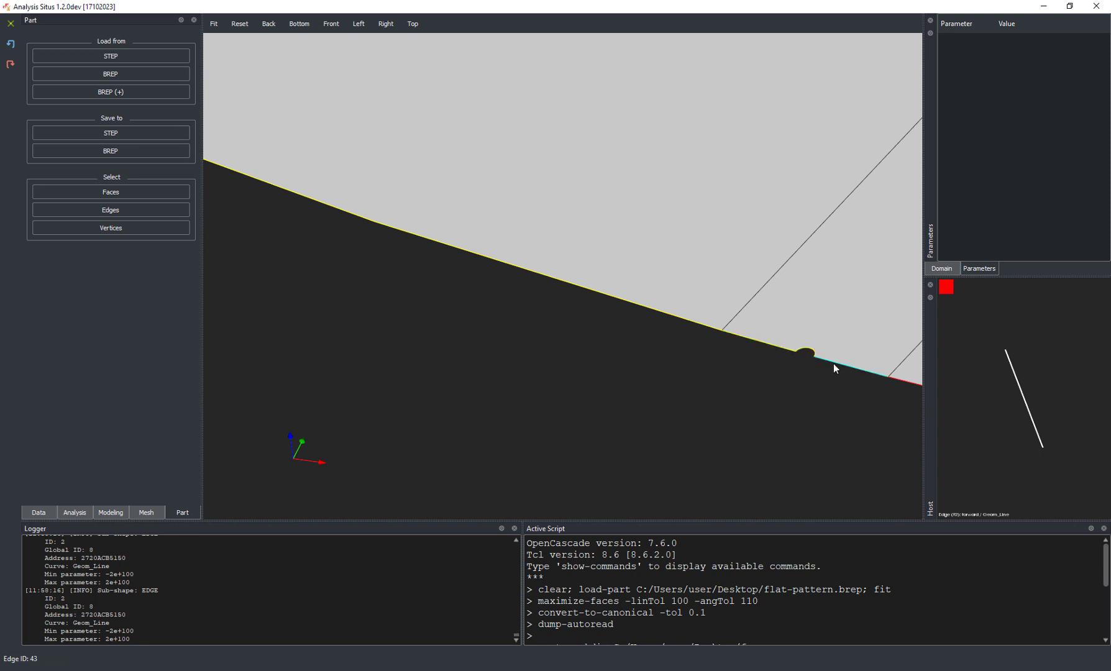
{"action": "left_click_drag", "start_coordinate": [834, 364], "coordinate": [735, 301]}
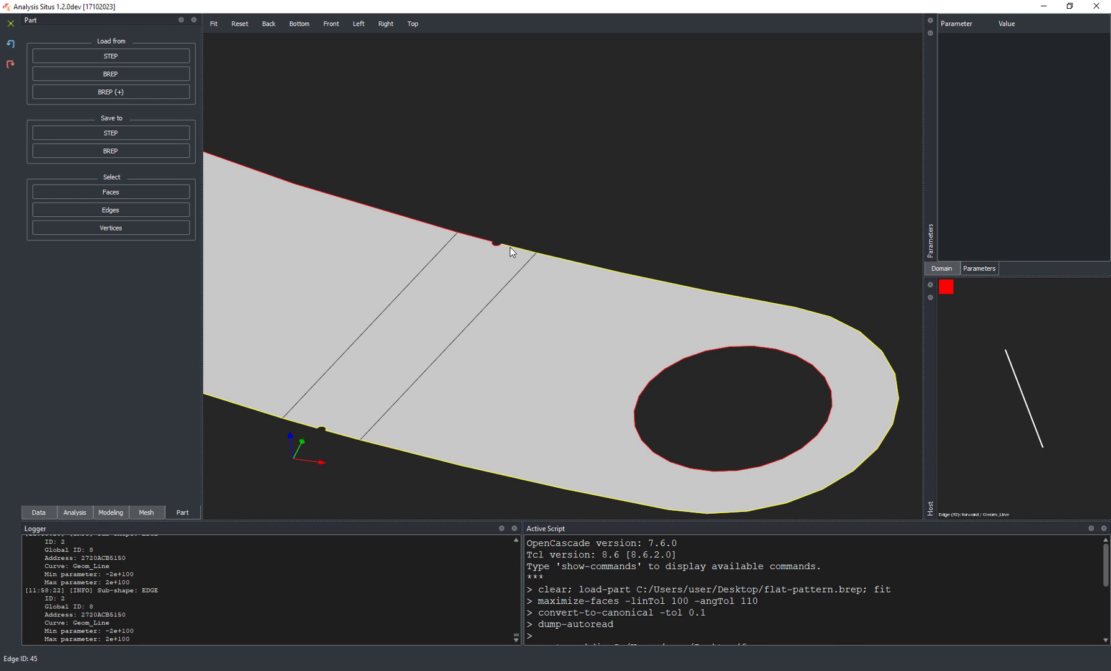
Step: Add the upper outline edges and bend notches, from the wide bend strip back to the angular tab, to the edge selection
{"action": "left_click_drag", "start_coordinate": [487, 243], "coordinate": [770, 404]}
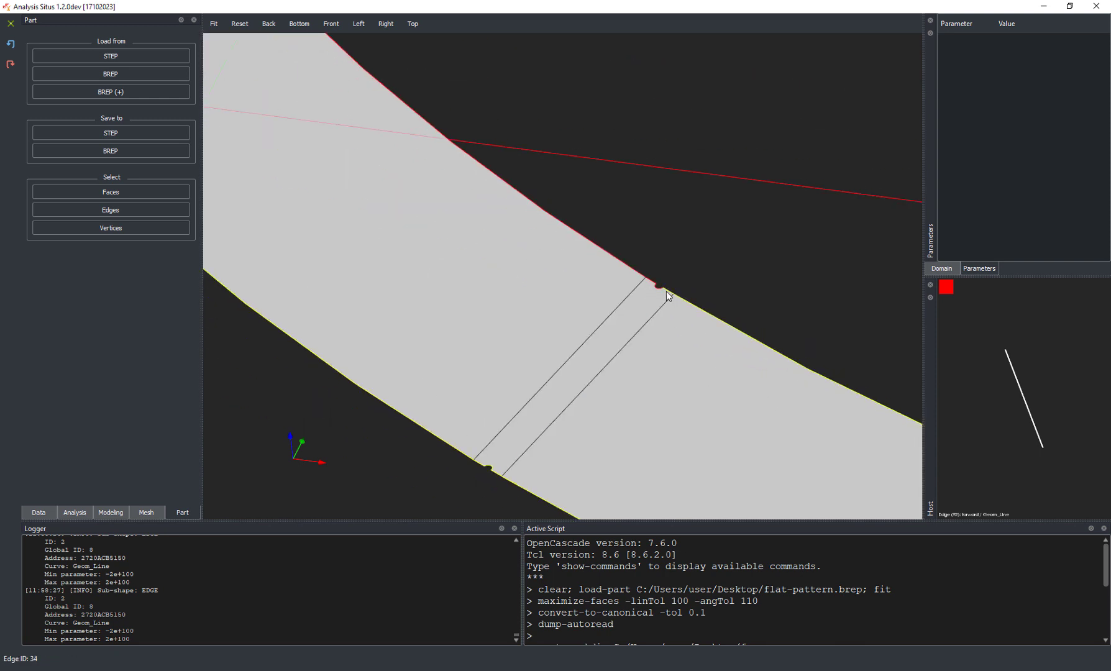
{"action": "left_click_drag", "start_coordinate": [651, 278], "coordinate": [602, 264]}
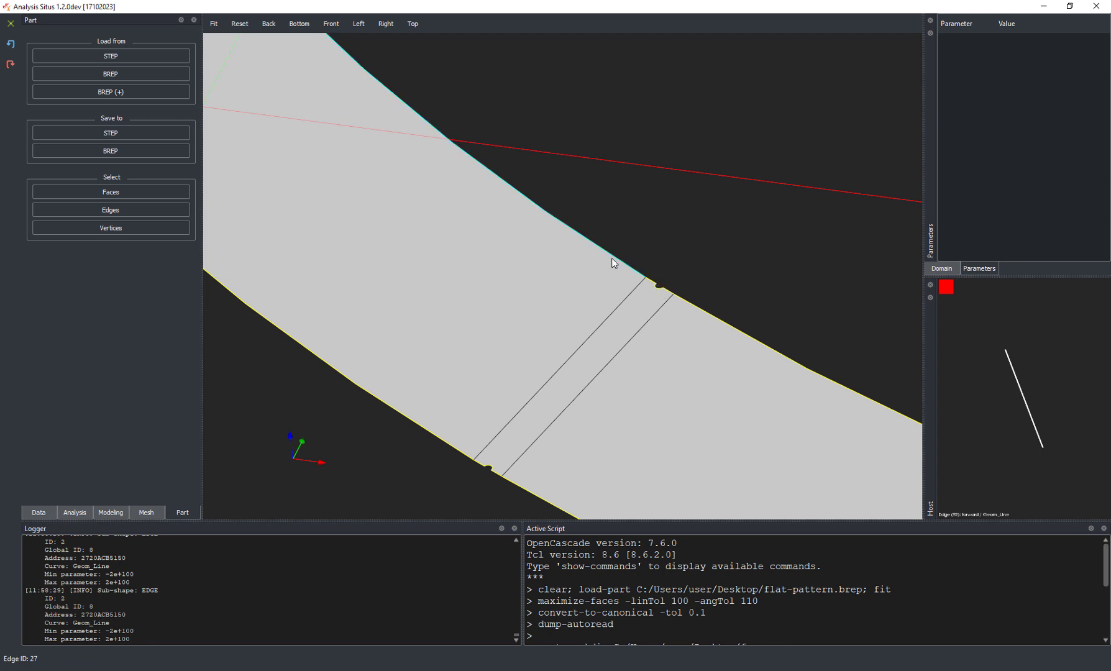
{"action": "left_click_drag", "start_coordinate": [501, 231], "coordinate": [707, 389]}
{"action": "scroll", "coordinate": [552, 278], "scroll_direction": "up", "scroll_amount": 2}
{"action": "scroll", "coordinate": [573, 262], "scroll_direction": "up", "scroll_amount": 2}
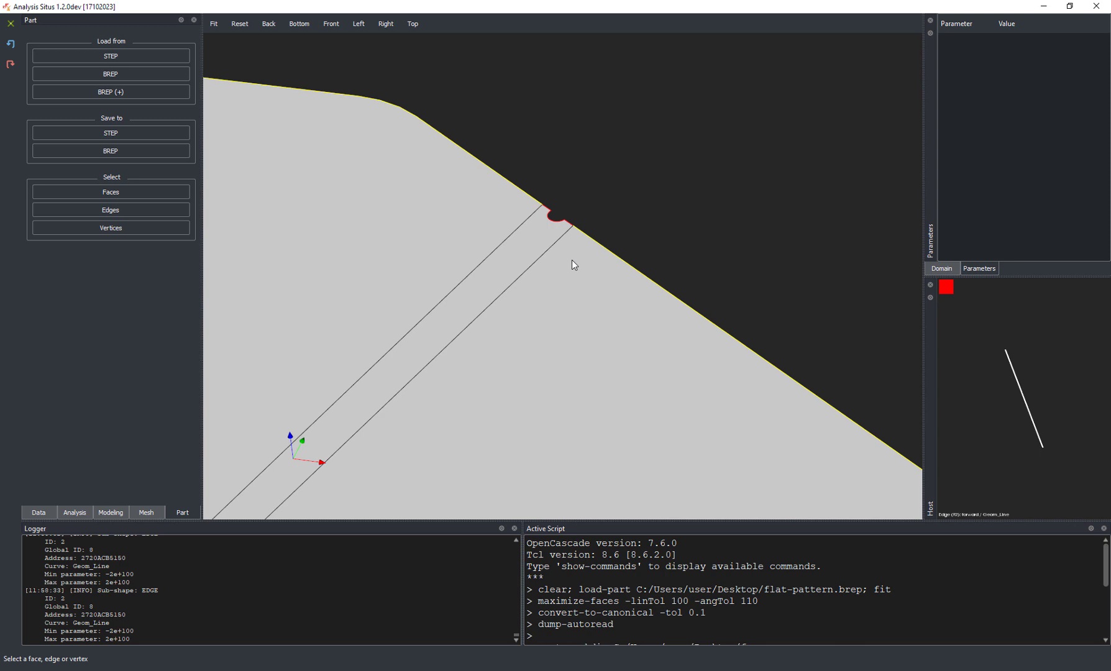
{"action": "scroll", "coordinate": [692, 353], "scroll_direction": "up", "scroll_amount": 2}
{"action": "left_click", "coordinate": [689, 344]}
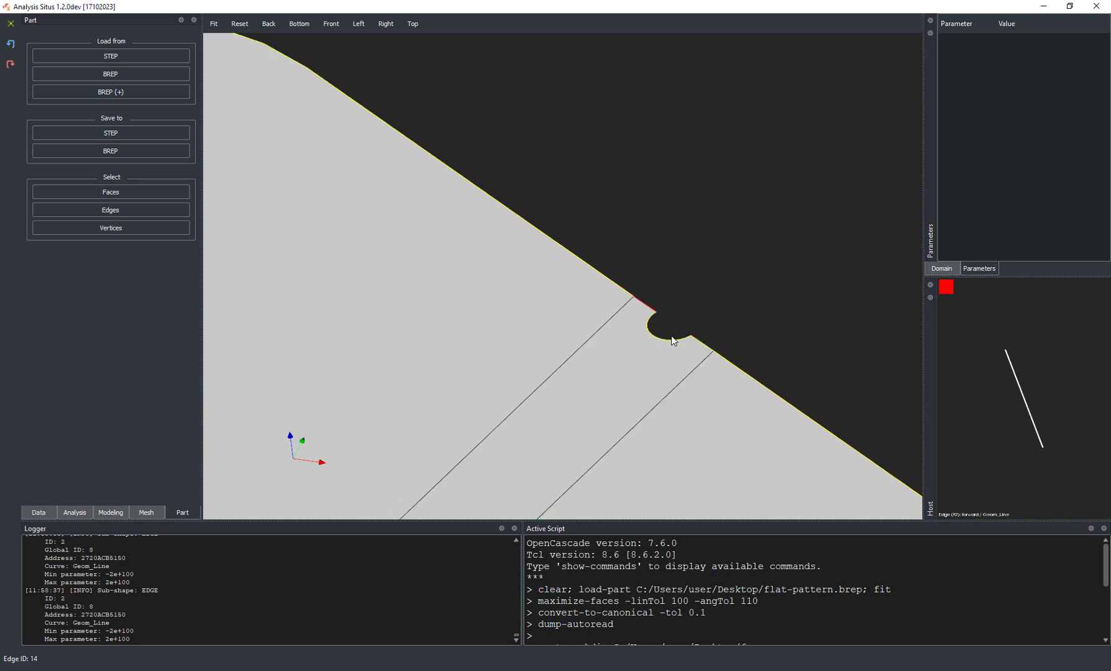
Step: Set the selected outline edges of the flat pattern as a variable
{"action": "scroll", "coordinate": [669, 379], "scroll_direction": "down", "scroll_amount": 2}
{"action": "scroll", "coordinate": [553, 347], "scroll_direction": "down", "scroll_amount": 5}
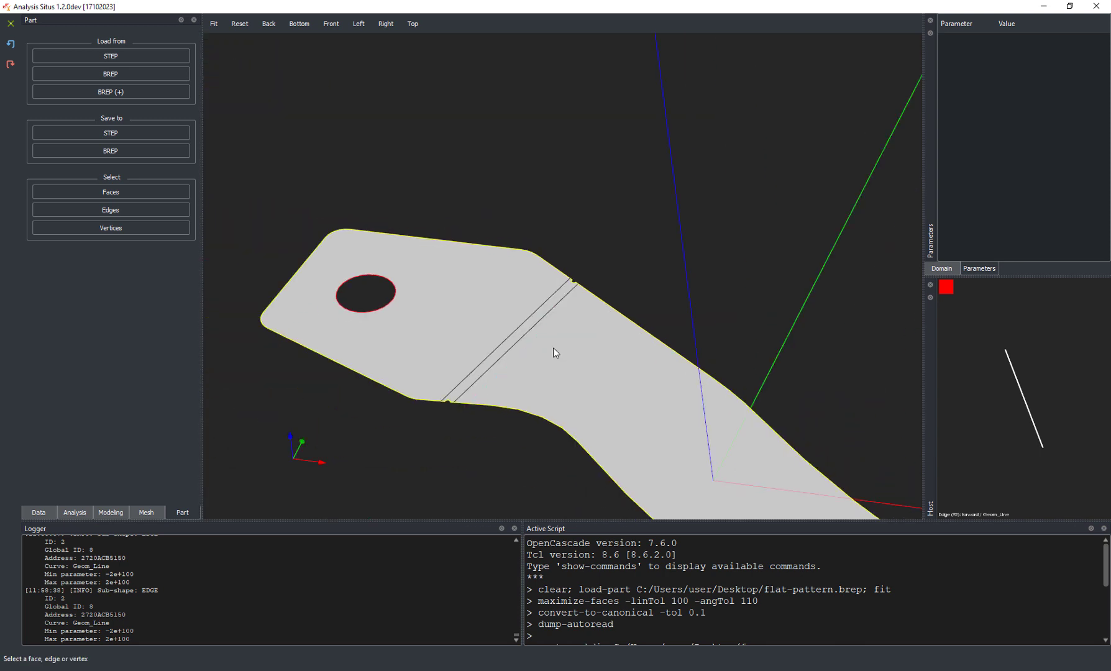
{"action": "scroll", "coordinate": [703, 366], "scroll_direction": "down", "scroll_amount": 2}
{"action": "scroll", "coordinate": [703, 366], "scroll_direction": "down", "scroll_amount": 2}
{"action": "scroll", "coordinate": [541, 199], "scroll_direction": "down", "scroll_amount": 4}
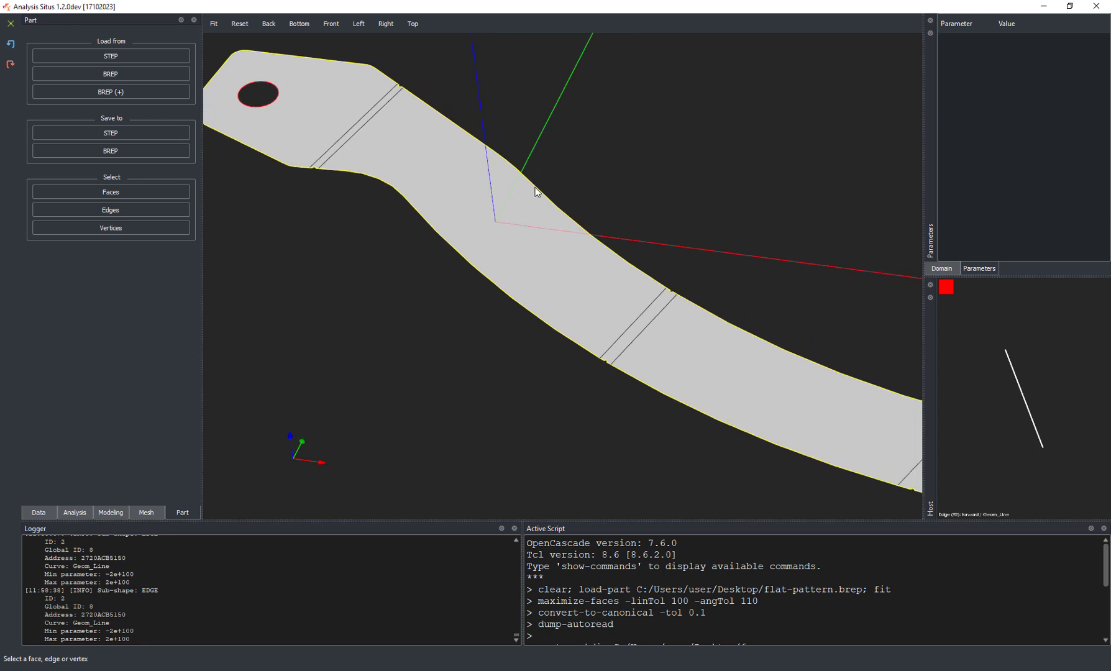
{"action": "scroll", "coordinate": [566, 163], "scroll_direction": "down", "scroll_amount": 2}
{"action": "right_click", "coordinate": [520, 164]}
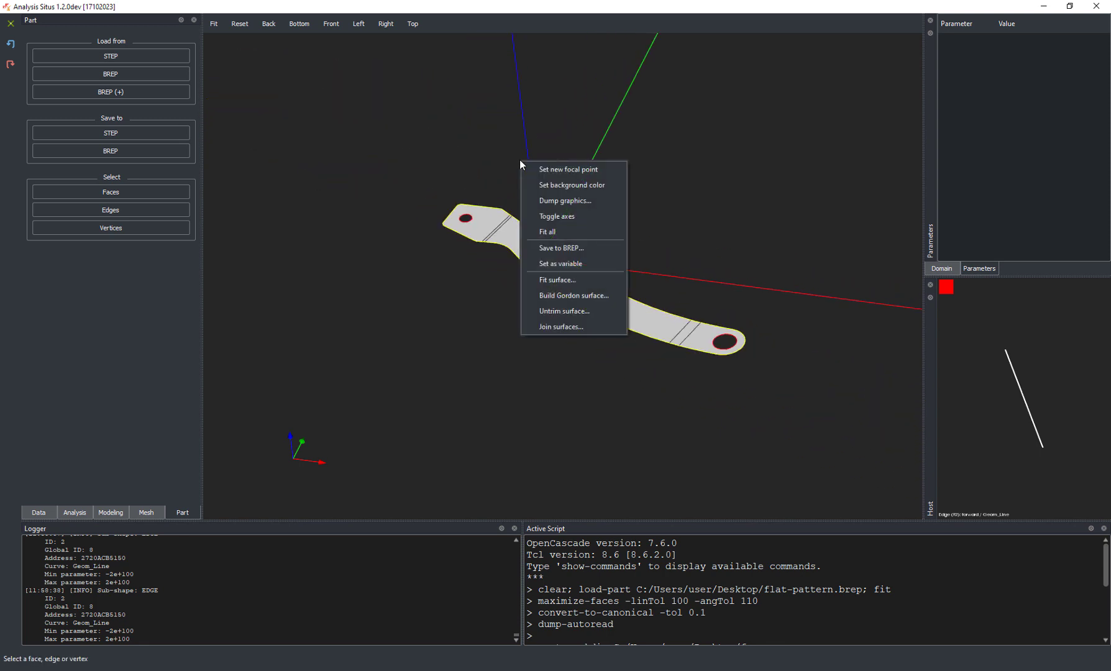
{"action": "left_click", "coordinate": [547, 267]}
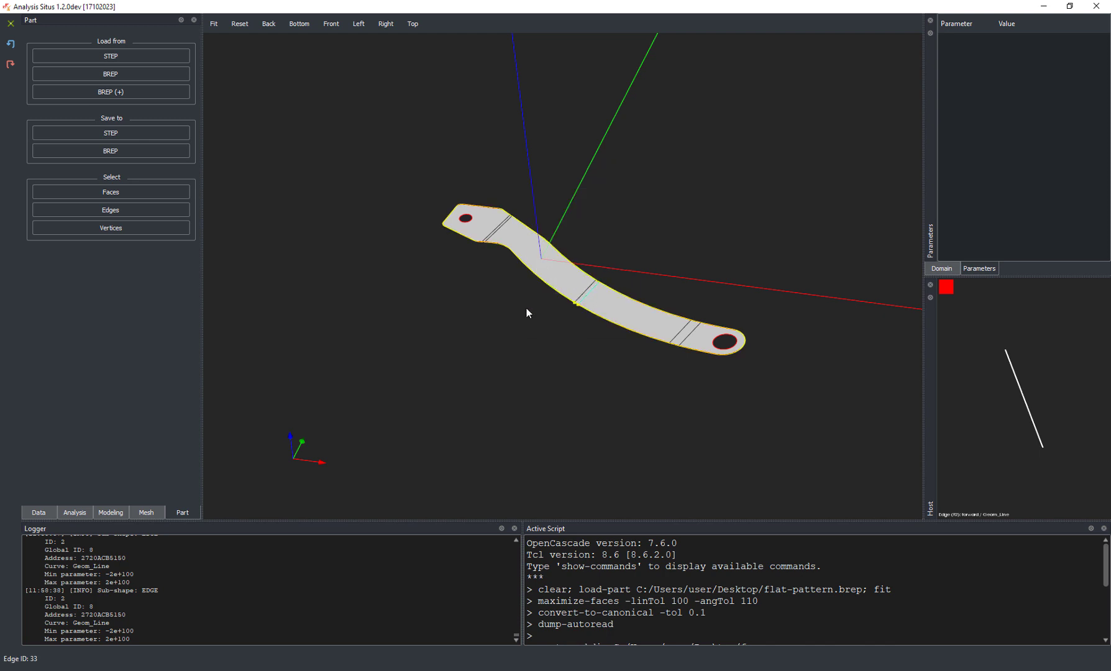
Step: Show only the var 1 shape and examine its outline around the middle bend notches
{"action": "left_click", "coordinate": [38, 513]}
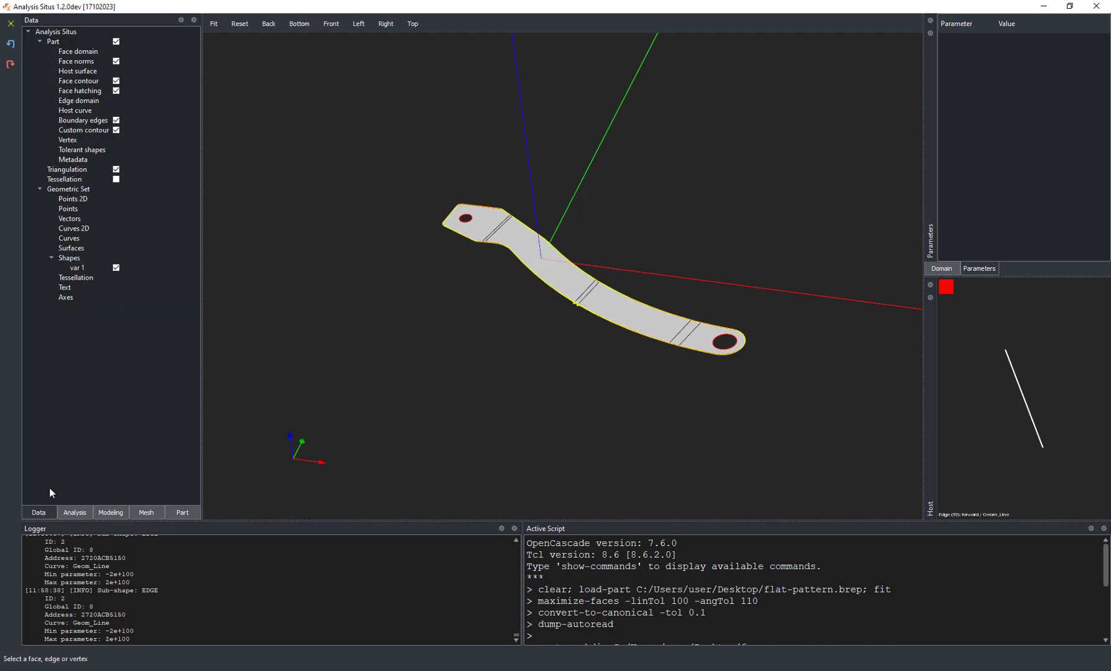
{"action": "left_click", "coordinate": [85, 270]}
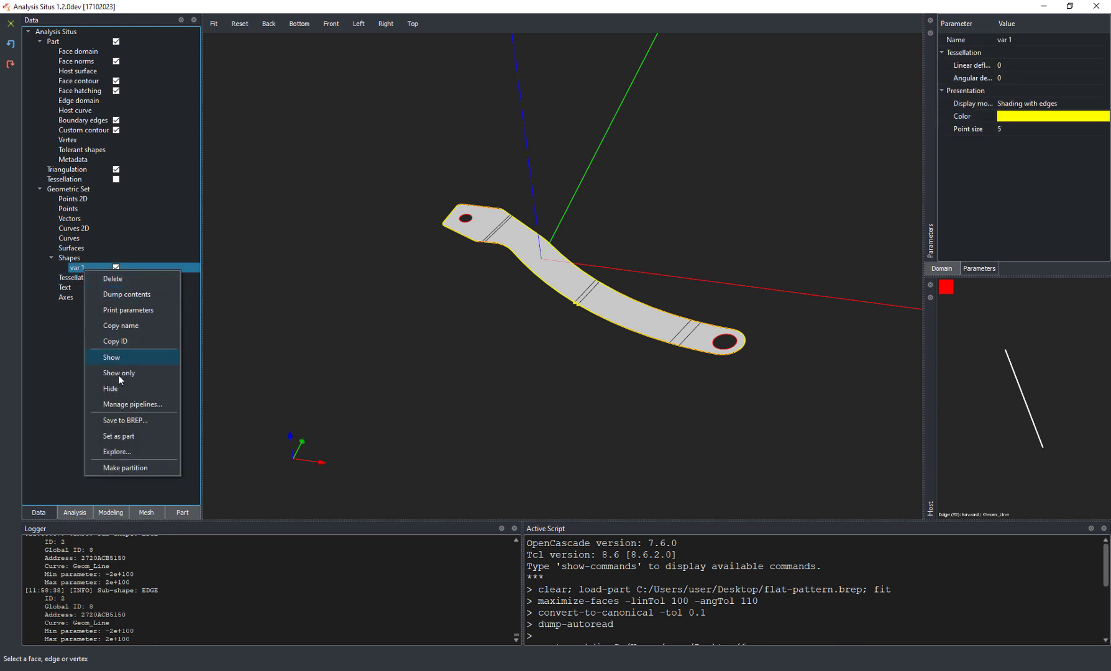
{"action": "left_click", "coordinate": [119, 376]}
{"action": "scroll", "coordinate": [569, 348], "scroll_direction": "up", "scroll_amount": 5}
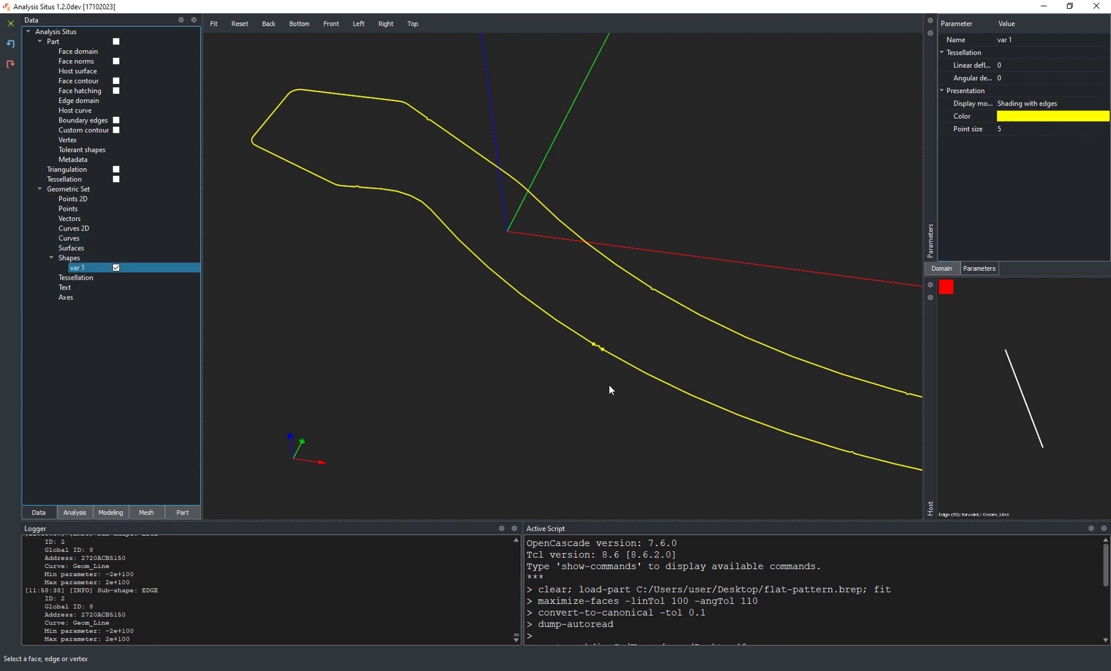
{"action": "scroll", "coordinate": [610, 373], "scroll_direction": "up", "scroll_amount": 2}
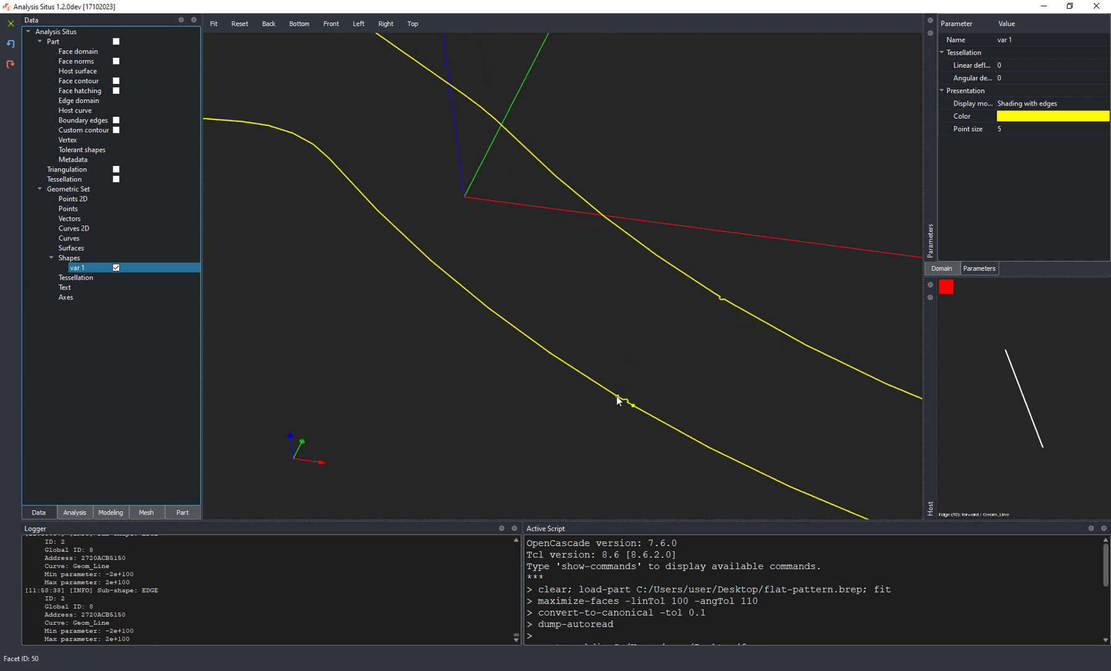
Step: Examine closely how the edges of the var 1 outline join beside the middle bend notch
{"action": "scroll", "coordinate": [644, 419], "scroll_direction": "up", "scroll_amount": 5}
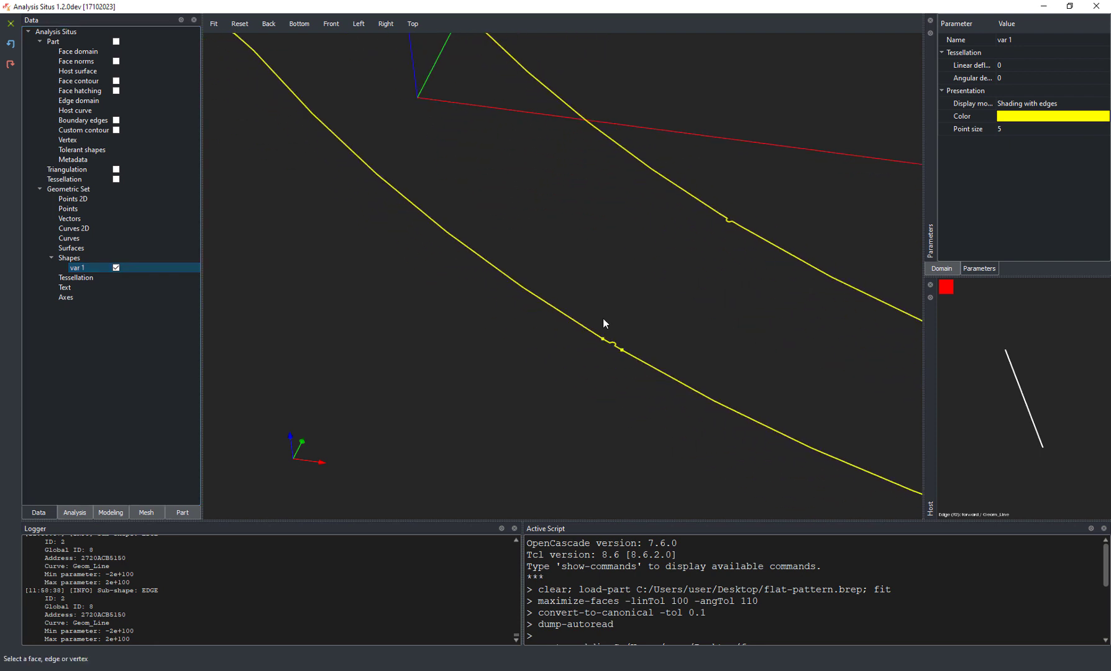
{"action": "scroll", "coordinate": [469, 173], "scroll_direction": "down", "scroll_amount": 3}
{"action": "scroll", "coordinate": [532, 326], "scroll_direction": "up", "scroll_amount": 2}
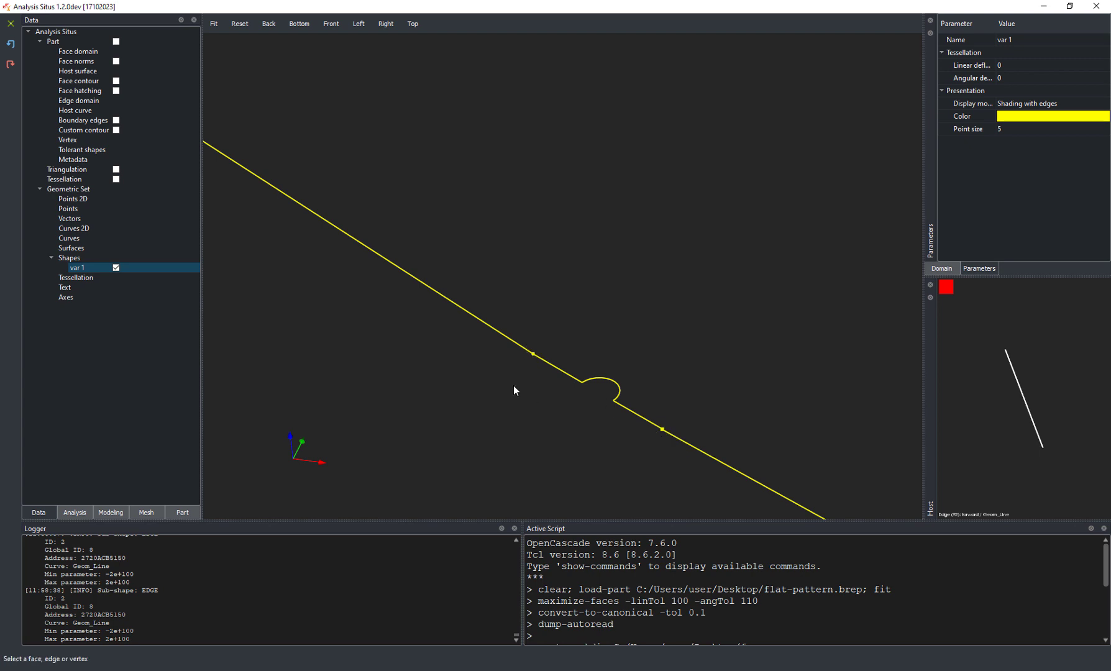
{"action": "scroll", "coordinate": [515, 391], "scroll_direction": "up", "scroll_amount": 3}
{"action": "scroll", "coordinate": [628, 268], "scroll_direction": "up", "scroll_amount": 4}
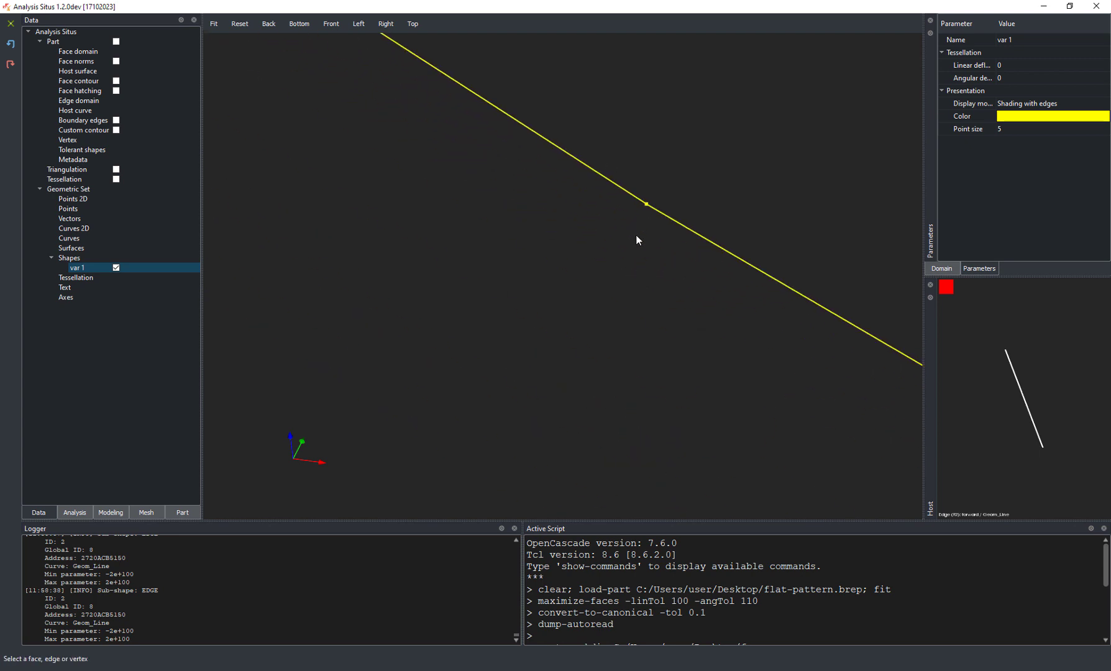
{"action": "scroll", "coordinate": [592, 256], "scroll_direction": "down", "scroll_amount": 4}
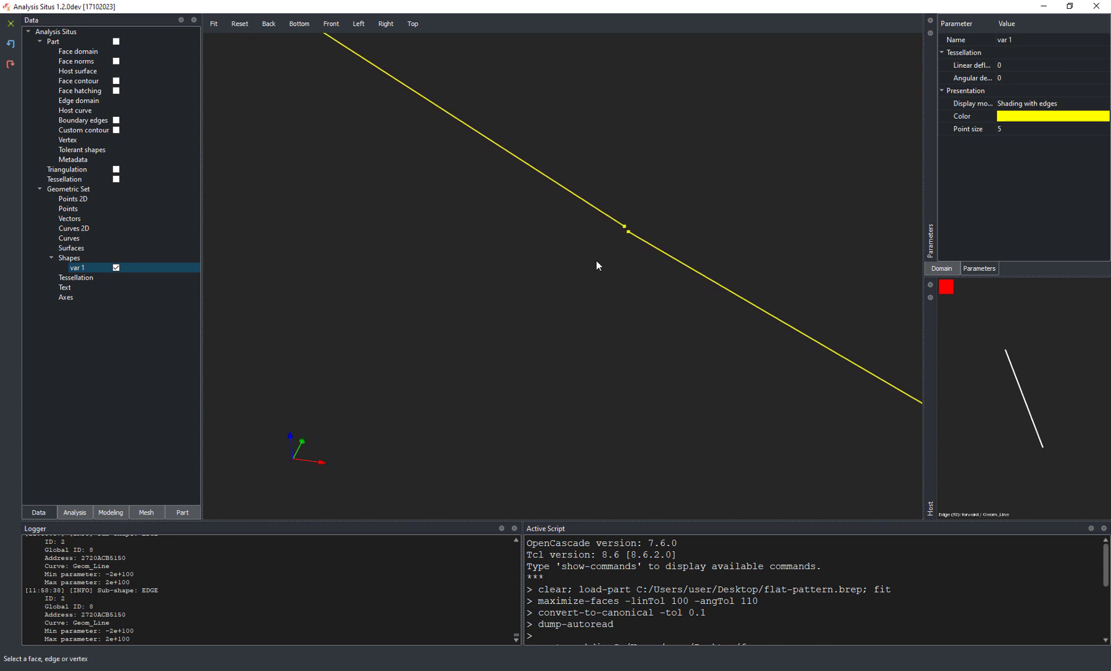
Step: Show the part in place of the var 1 shape and examine its contour where the bend line meets the notch
{"action": "left_click", "coordinate": [115, 42]}
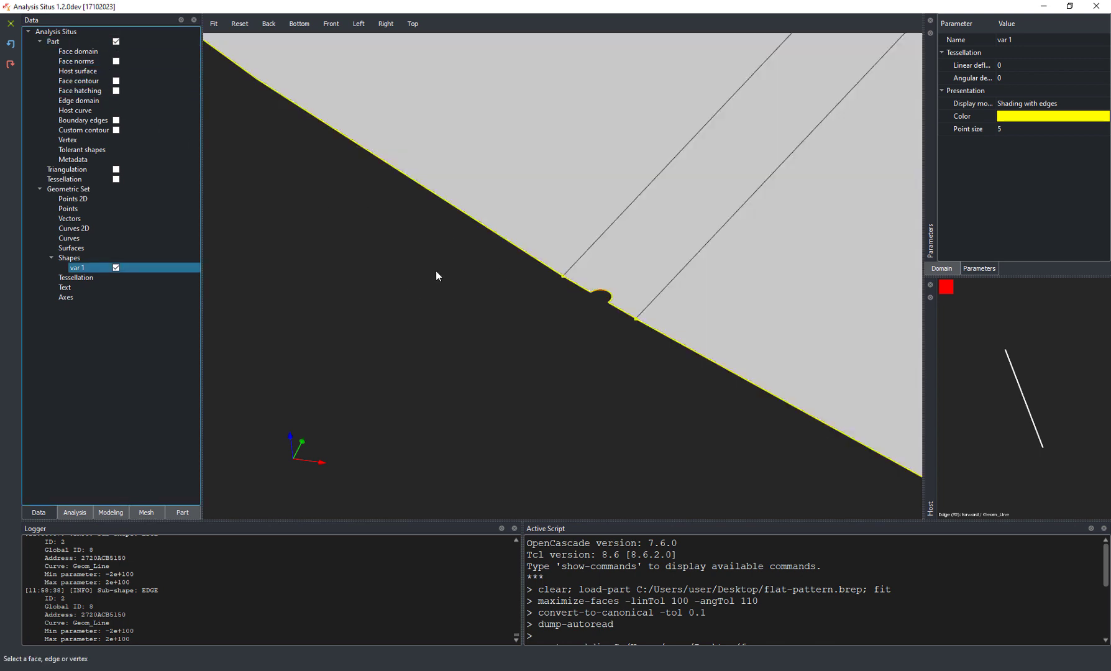
{"action": "right_click", "coordinate": [477, 270]}
{"action": "left_click", "coordinate": [116, 267]}
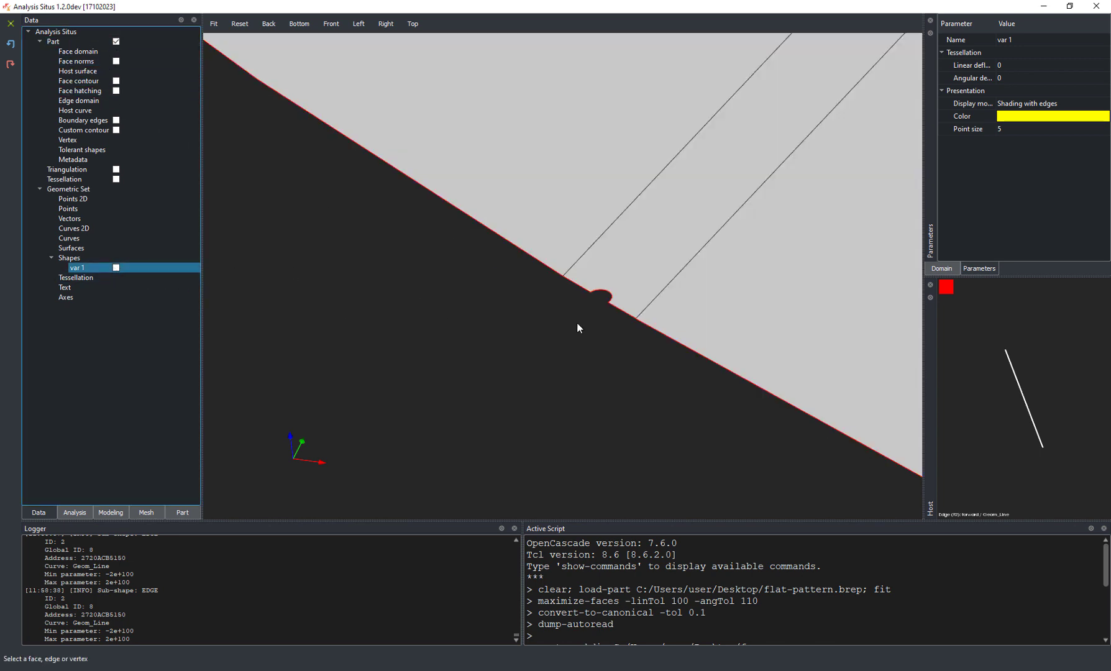
{"action": "scroll", "coordinate": [569, 279], "scroll_direction": "up", "scroll_amount": 6}
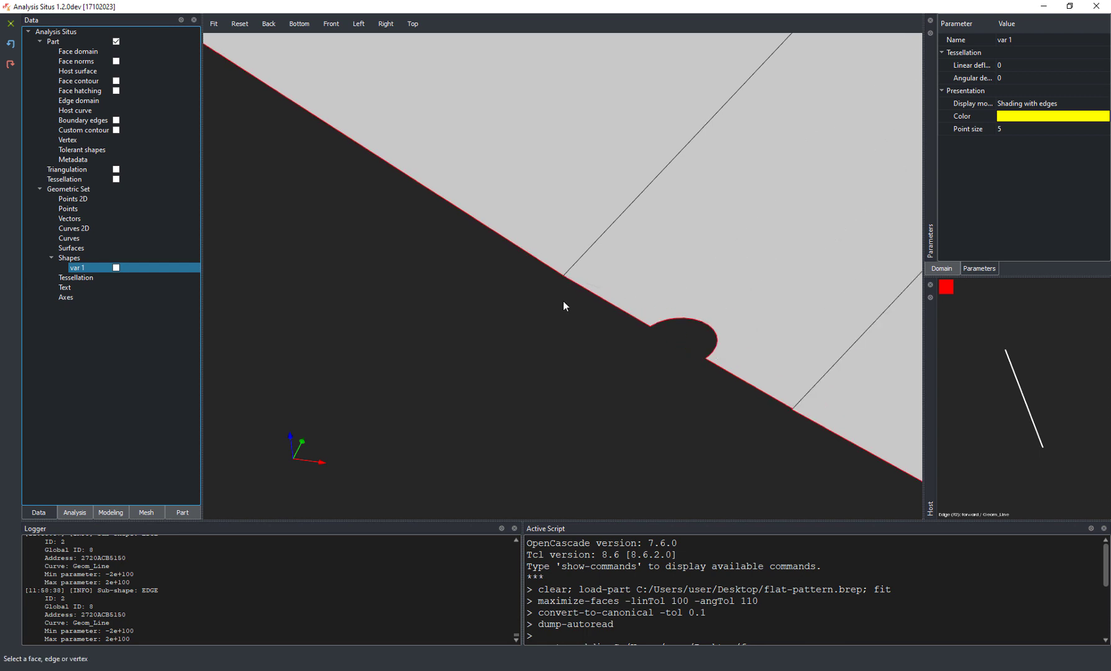
{"action": "mouse_move", "coordinate": [564, 290]}
{"action": "left_mouse_down"}
{"action": "mouse_move", "coordinate": [566, 278]}
{"action": "mouse_move", "coordinate": [646, 271]}
{"action": "mouse_move", "coordinate": [661, 281]}
{"action": "mouse_move", "coordinate": [683, 264]}
{"action": "mouse_move", "coordinate": [665, 218]}
{"action": "mouse_move", "coordinate": [558, 278]}
{"action": "mouse_move", "coordinate": [595, 335]}
{"action": "mouse_move", "coordinate": [548, 260]}
{"action": "left_mouse_up"}
{"action": "right_click", "coordinate": [665, 247]}
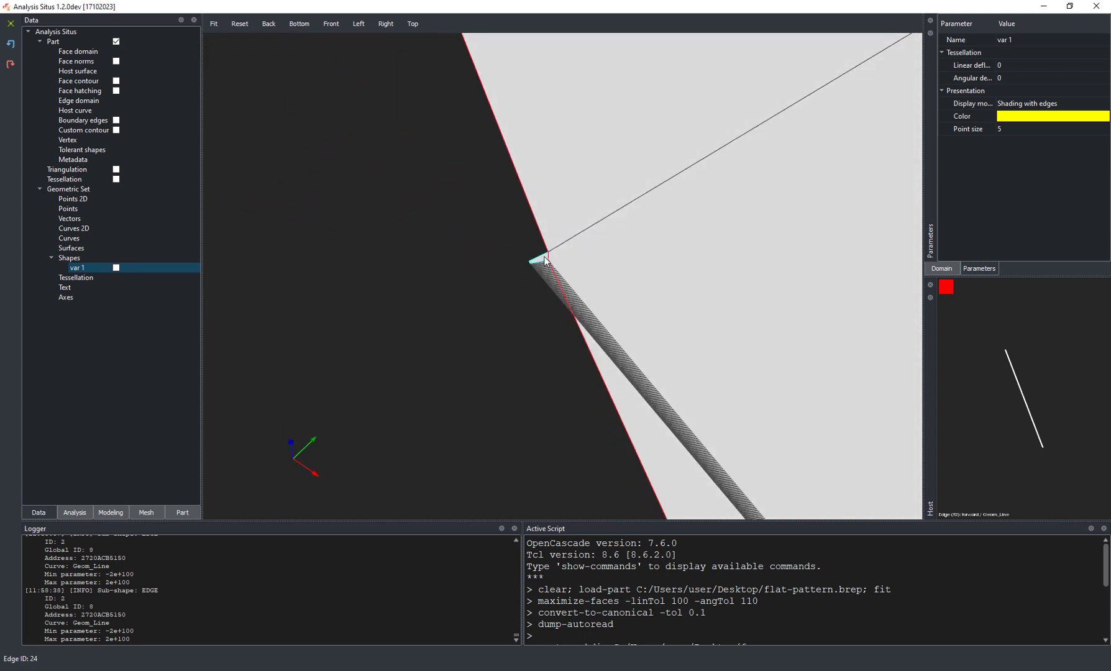
Step: Identify the curve types of the edges meeting at the bend line corner, enlarging the edge description for legibility
{"action": "left_click", "coordinate": [545, 260]}
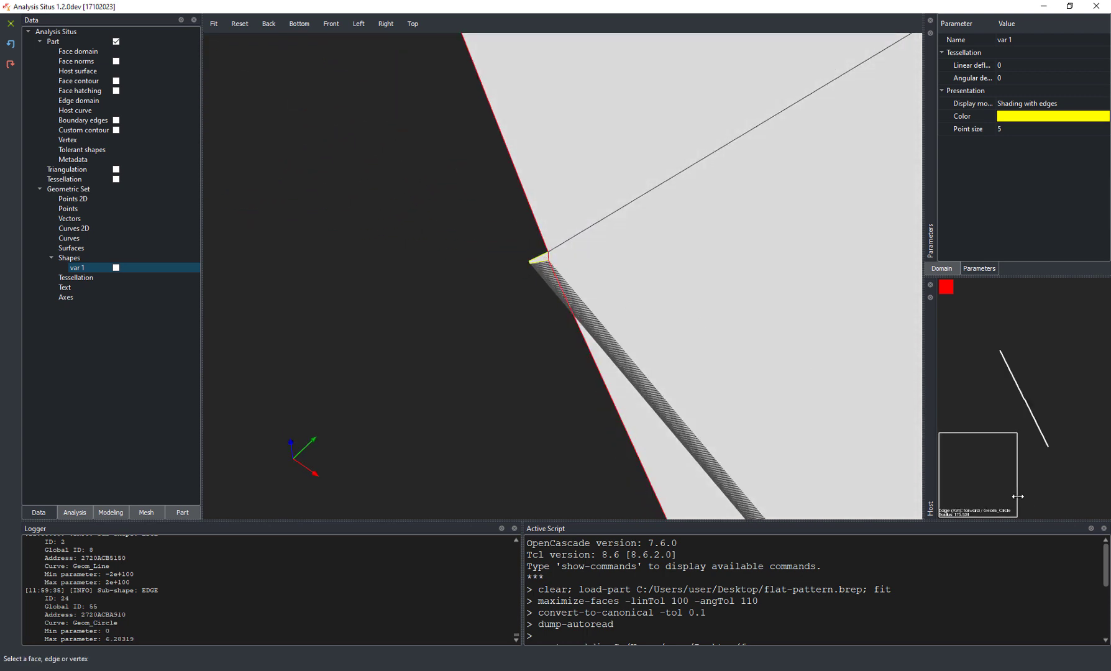
{"action": "left_click_drag", "start_coordinate": [1017, 498], "coordinate": [1106, 497]}
{"action": "scroll", "coordinate": [508, 357], "scroll_direction": "up", "scroll_amount": 15}
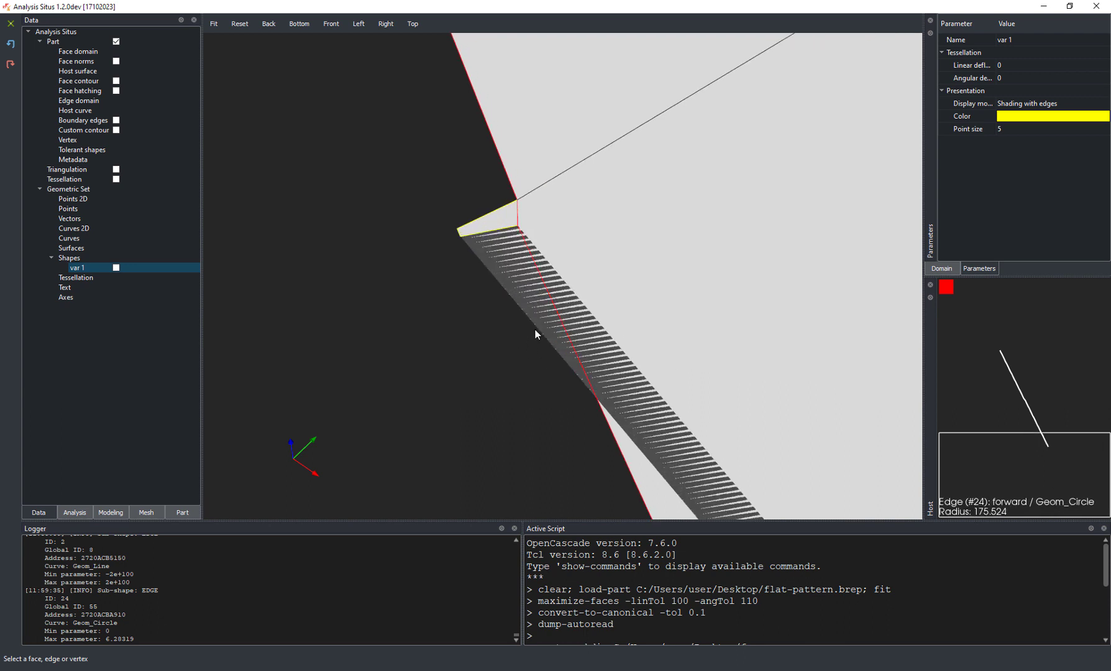
{"action": "left_click", "coordinate": [494, 181]}
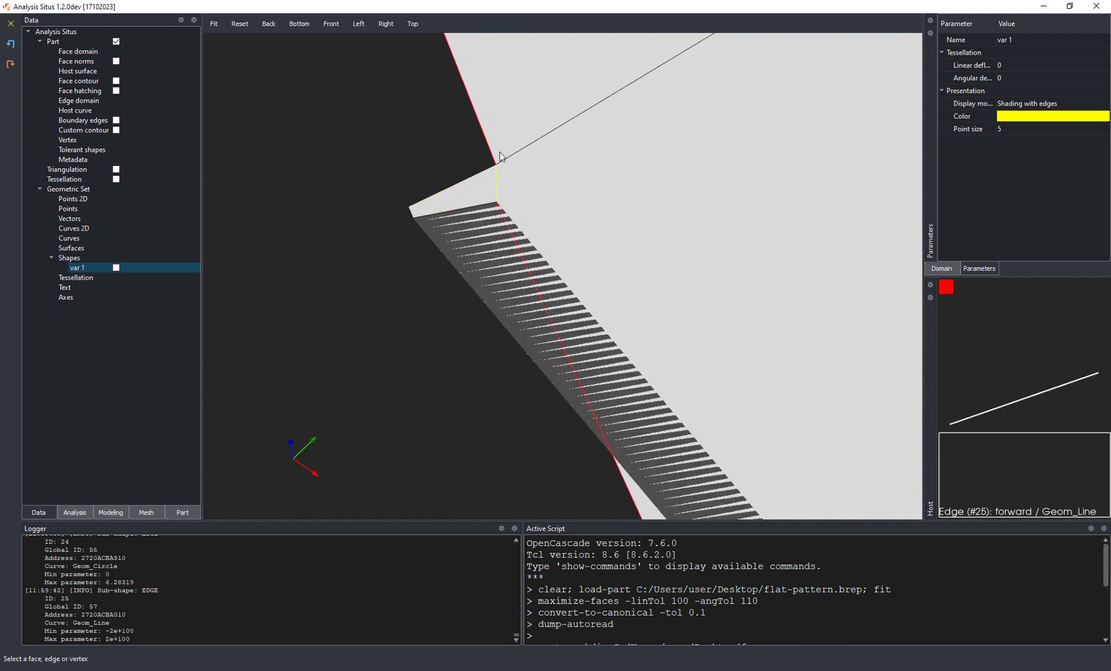
Step: Reselect the flat pattern's outer outline edges, including the tiny connecting edge between the long arc and the bend notch
{"action": "scroll", "coordinate": [505, 177], "scroll_direction": "down", "scroll_amount": 4}
{"action": "left_click", "coordinate": [511, 184]}
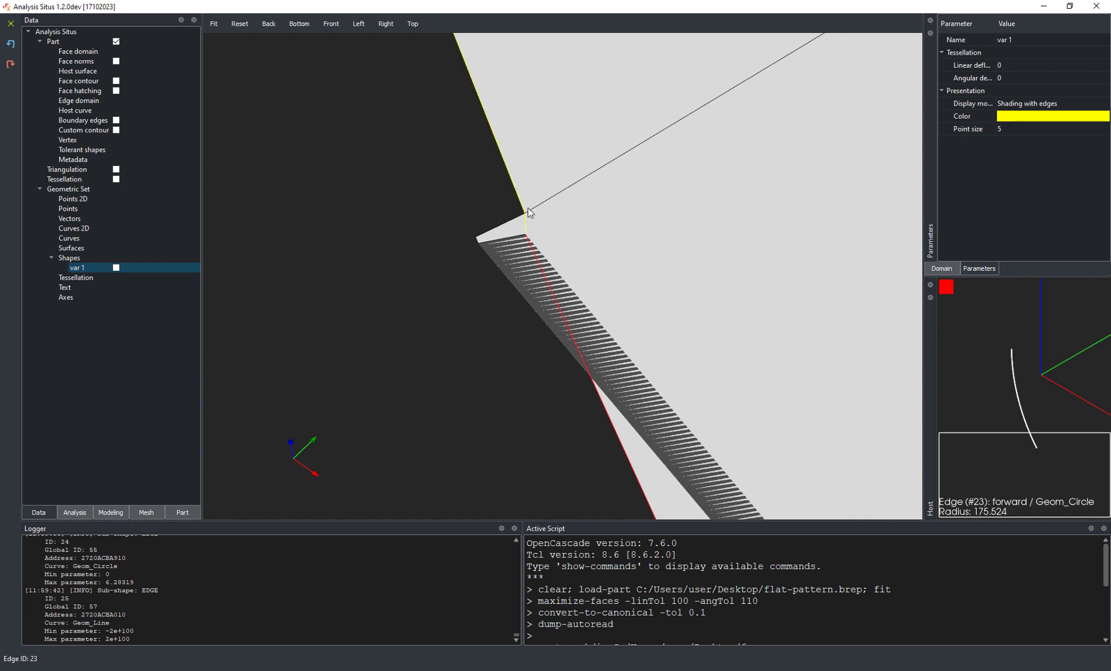
{"action": "left_click", "coordinate": [586, 371]}
{"action": "scroll", "coordinate": [587, 379], "scroll_direction": "up", "scroll_amount": 5}
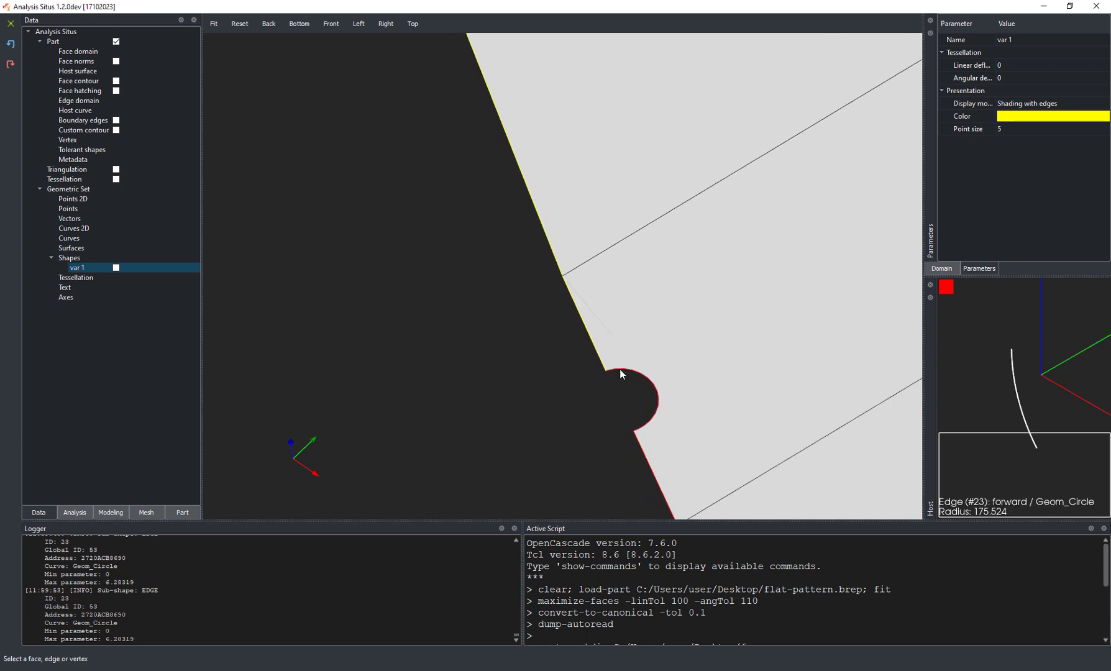
{"action": "left_click", "coordinate": [622, 369]}
{"action": "middle_click_drag", "start_coordinate": [643, 446], "coordinate": [506, 302]}
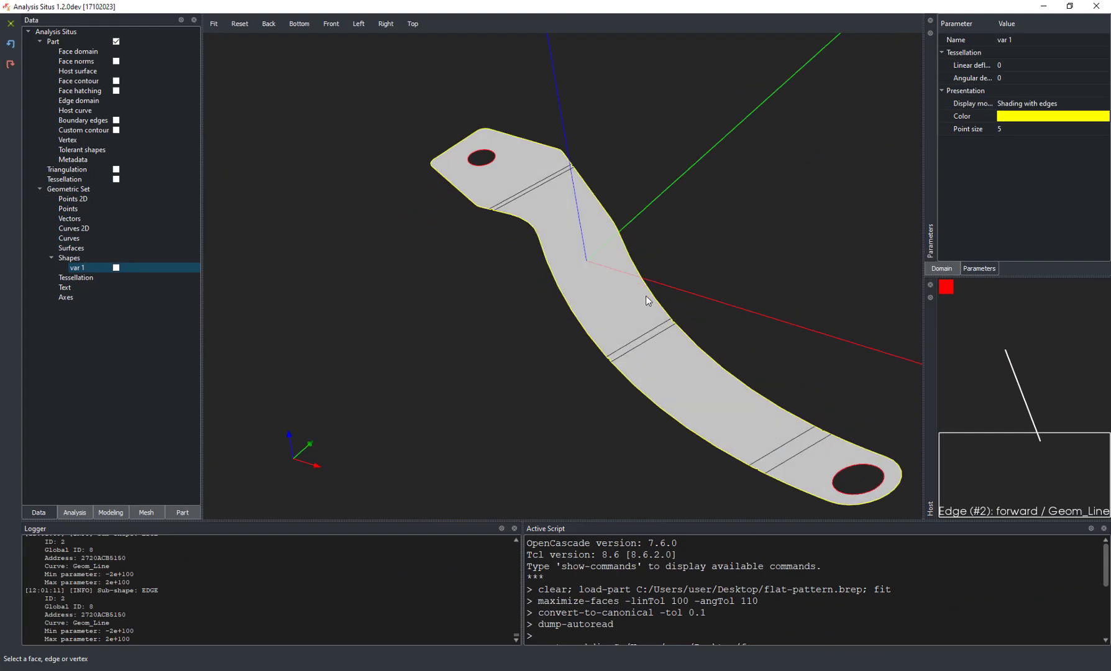
Step: Set the corrected outline edge selection as a variable and delete the old var 1 shape
{"action": "right_click", "coordinate": [422, 248]}
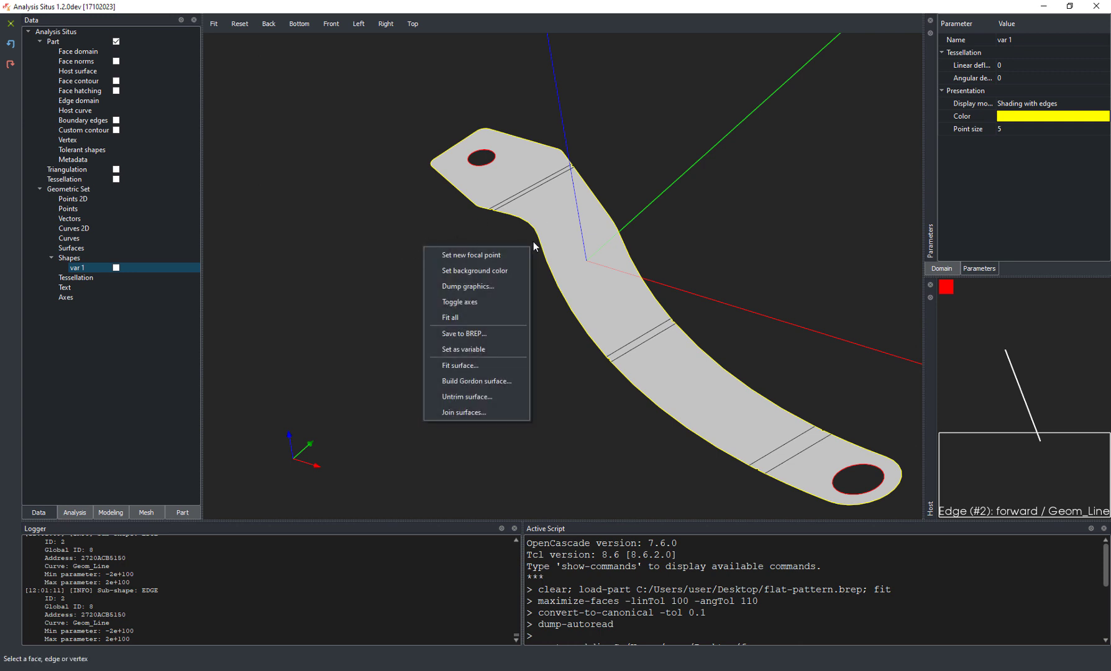
{"action": "left_click", "coordinate": [475, 349]}
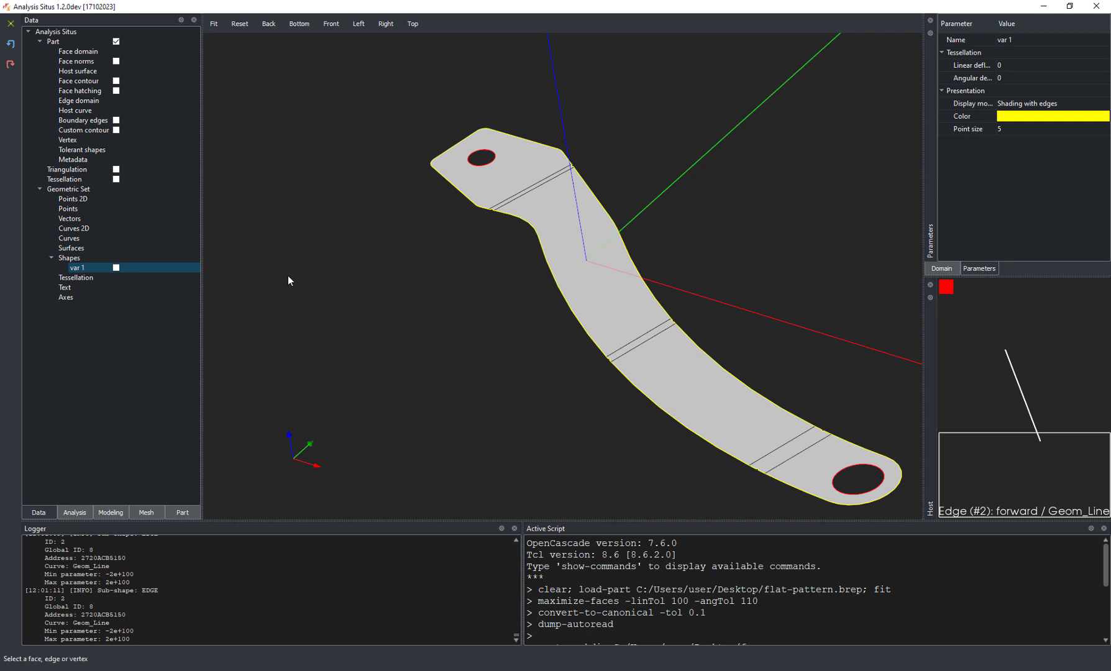
{"action": "right_click", "coordinate": [96, 269]}
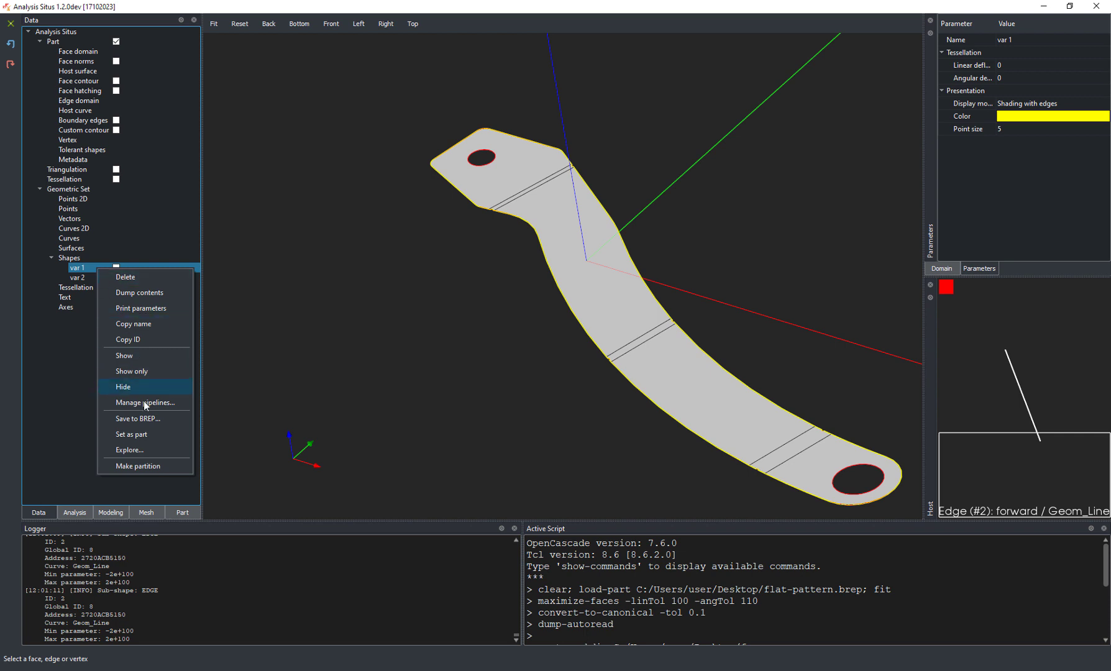
{"action": "left_click", "coordinate": [138, 276]}
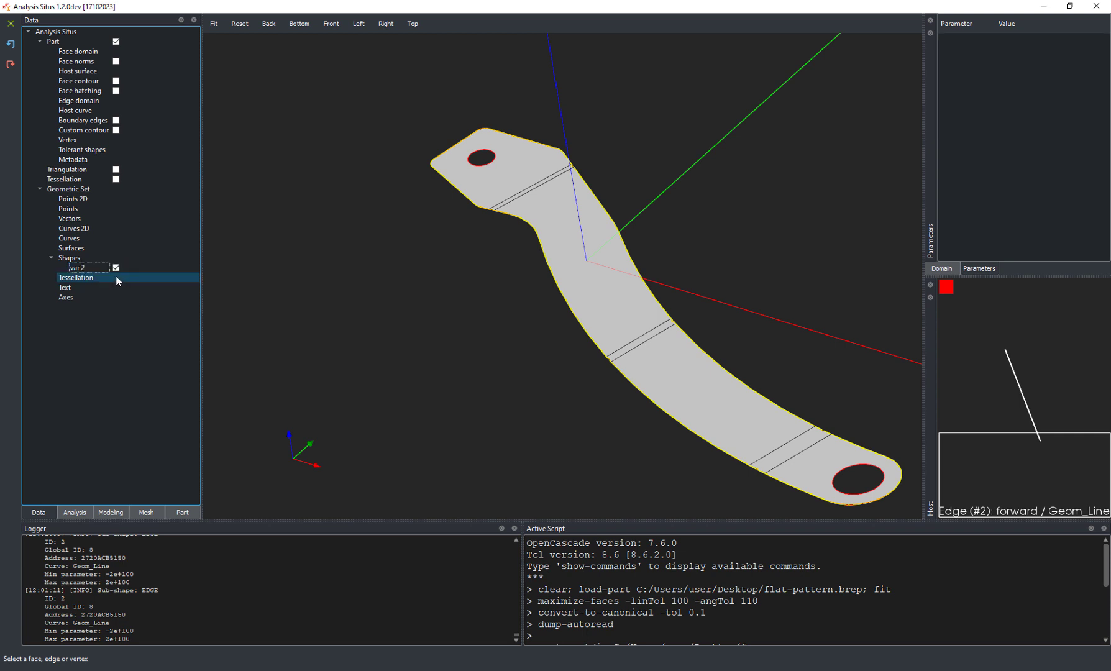
Step: Hide the part to examine the var 2 outline on its own, and show the part again
{"action": "left_click", "coordinate": [101, 267]}
{"action": "left_click", "coordinate": [93, 42]}
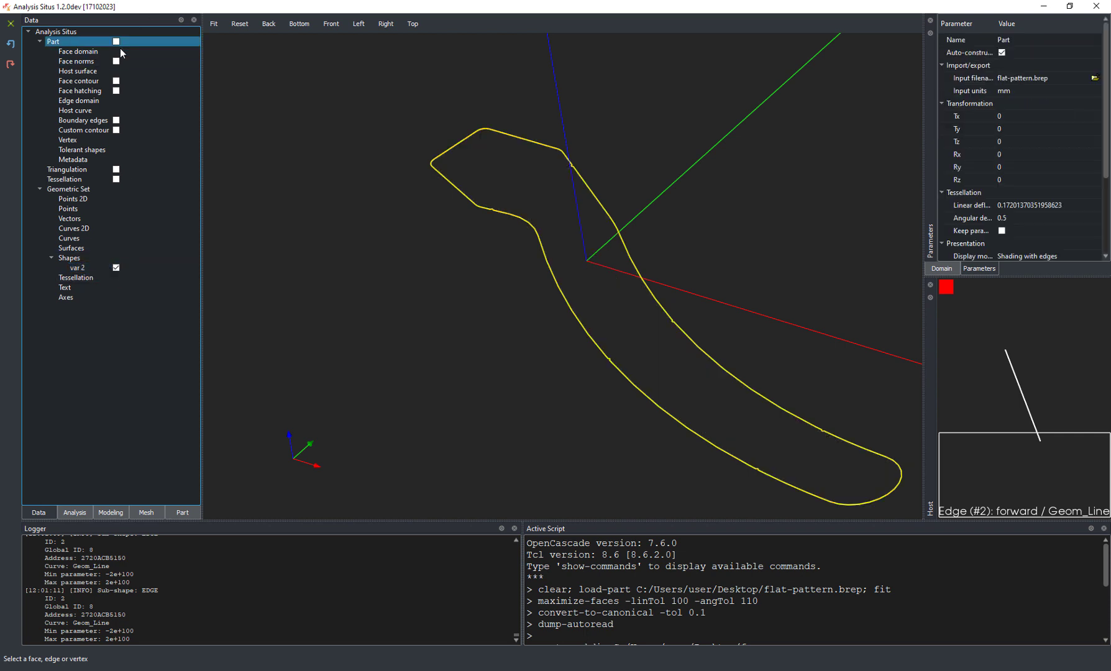
{"action": "scroll", "coordinate": [438, 229], "scroll_direction": "down", "scroll_amount": 3}
{"action": "scroll", "coordinate": [452, 260], "scroll_direction": "up", "scroll_amount": 5}
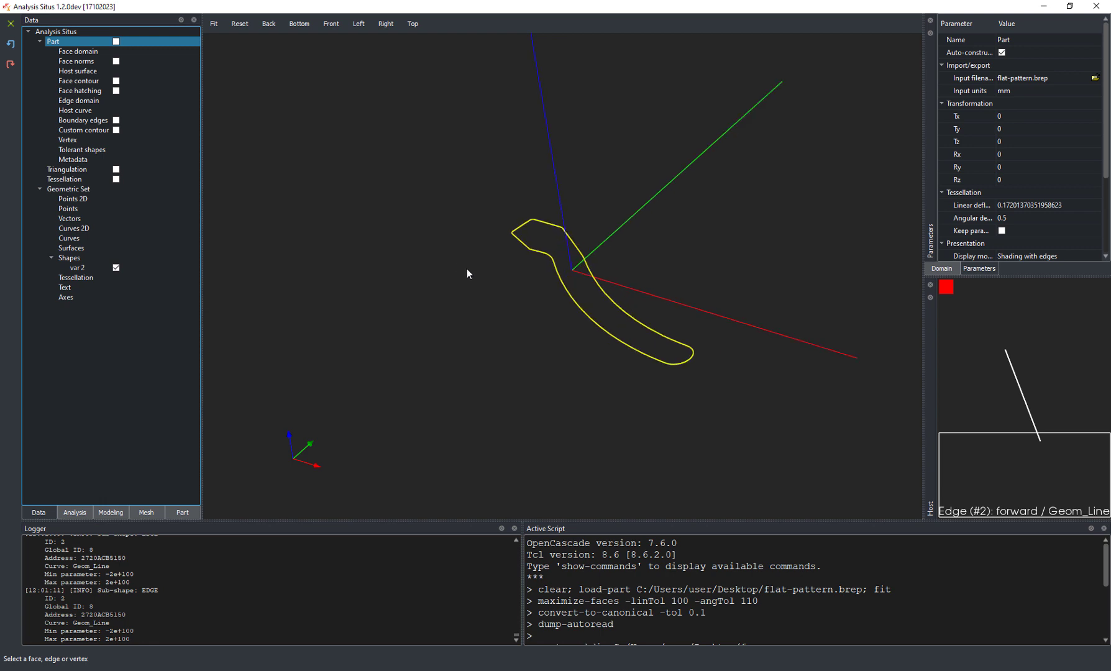
{"action": "scroll", "coordinate": [248, 298], "scroll_direction": "down", "scroll_amount": 2}
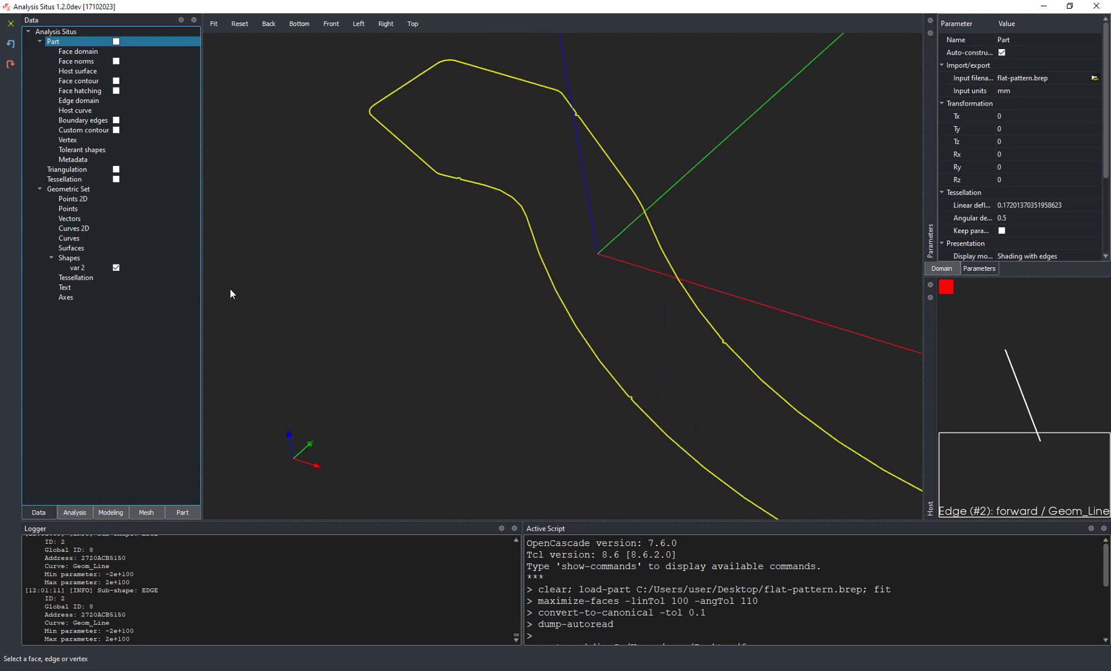
{"action": "left_click", "coordinate": [115, 32]}
{"action": "left_click", "coordinate": [117, 42]}
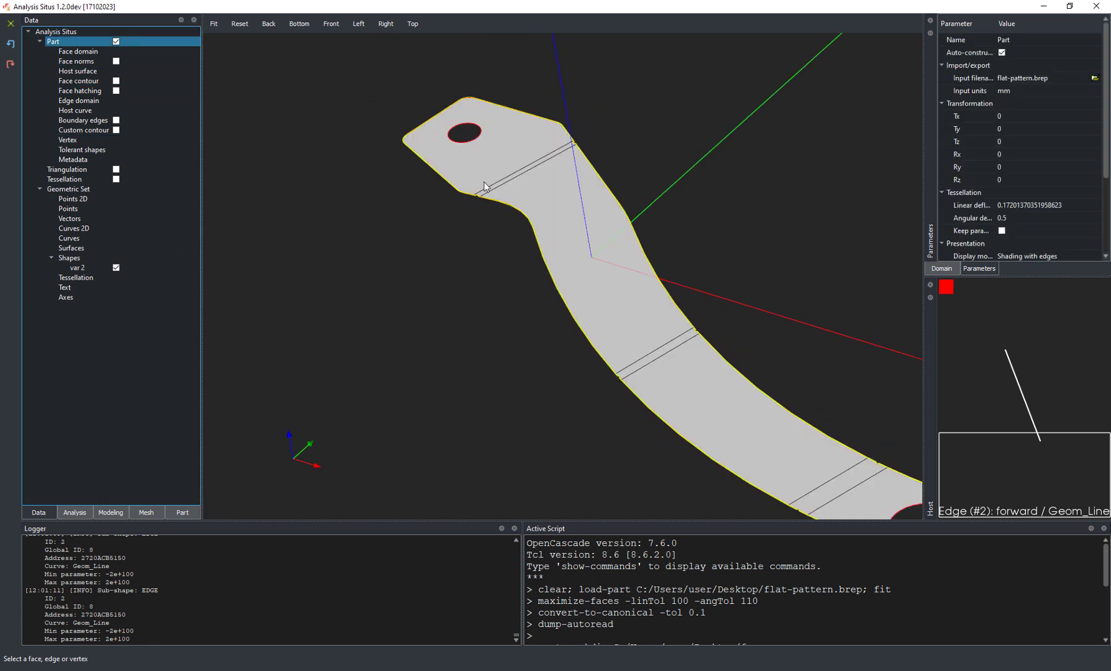
Step: Set the circular hole edge on the angular tab and the one at the rounded end as separate variables
{"action": "left_click", "coordinate": [477, 131]}
{"action": "right_click", "coordinate": [476, 123]}
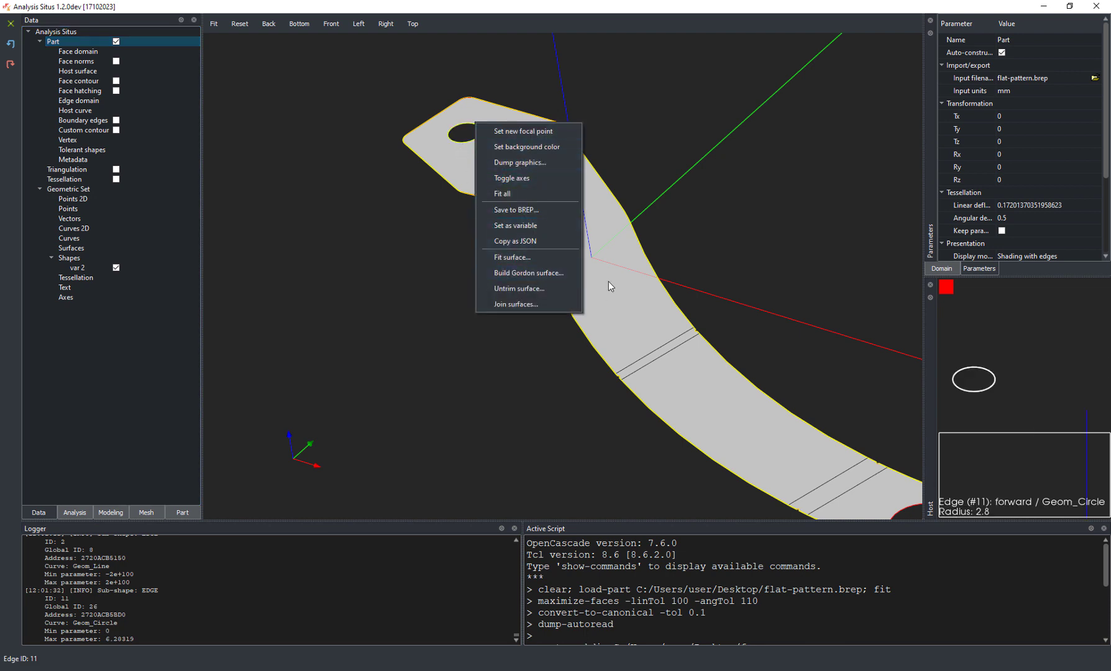
{"action": "left_click", "coordinate": [537, 225]}
{"action": "middle_click_drag", "start_coordinate": [773, 345], "coordinate": [476, 174]}
{"action": "left_click", "coordinate": [598, 328]}
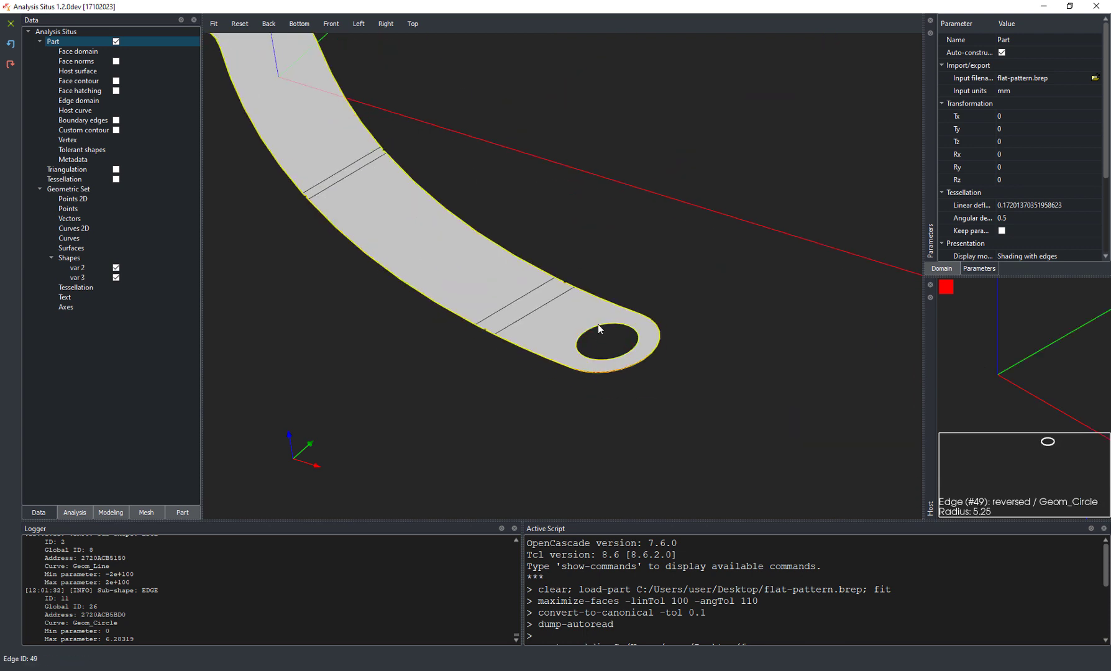
{"action": "right_click", "coordinate": [599, 324]}
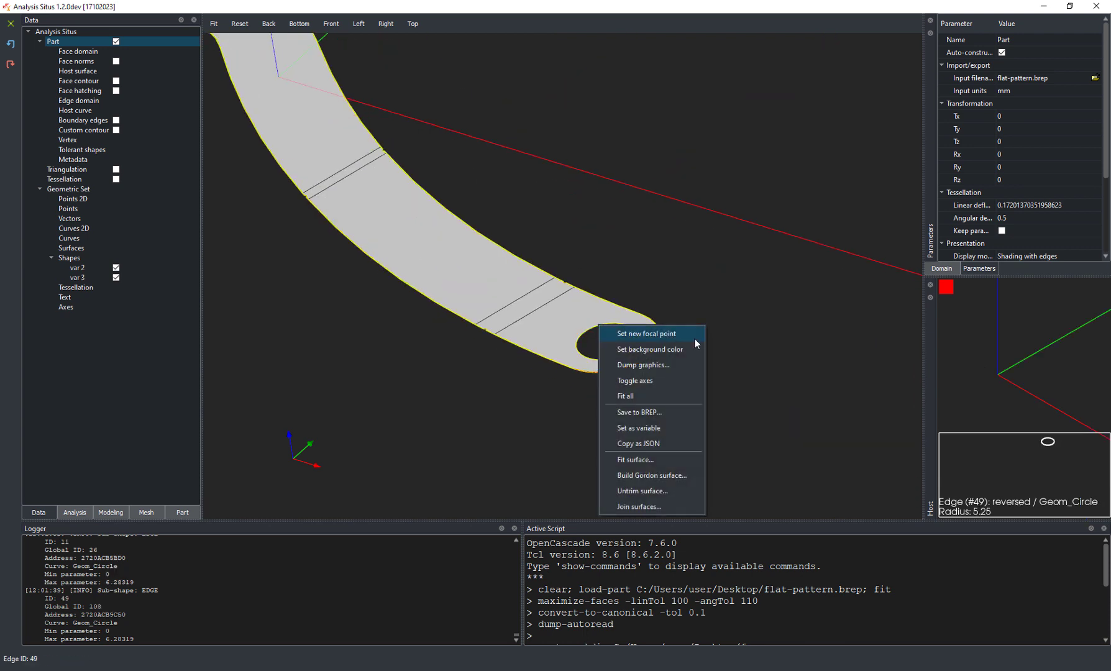
{"action": "left_click", "coordinate": [657, 428]}
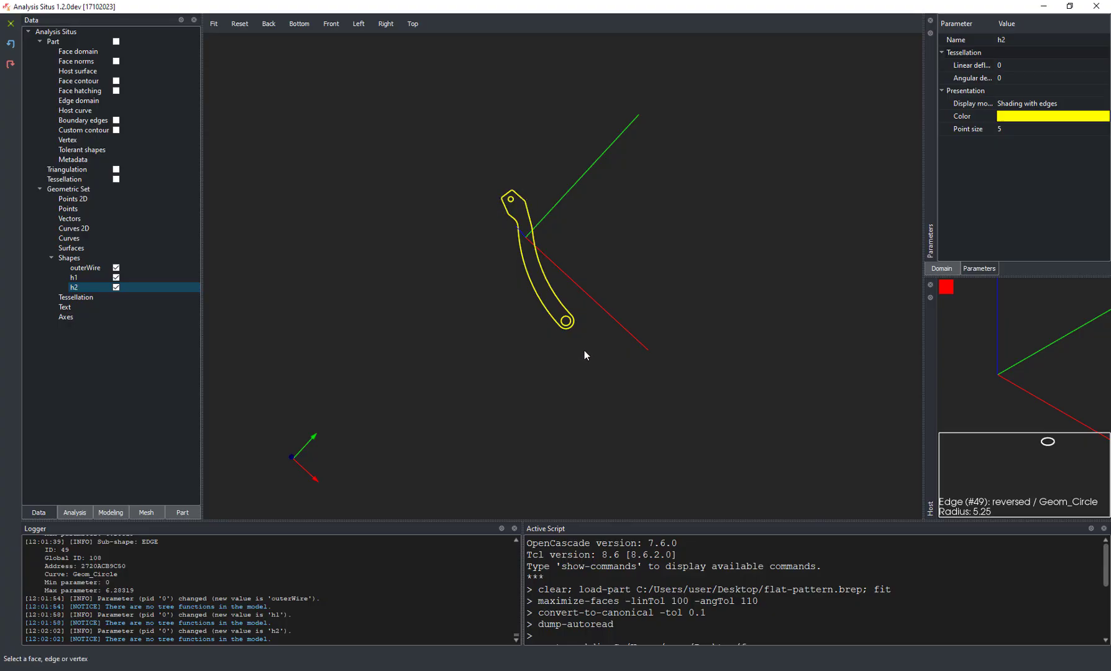
Step: Save the outerWire shape to a BREP file on the Desktop
{"action": "left_click", "coordinate": [98, 265]}
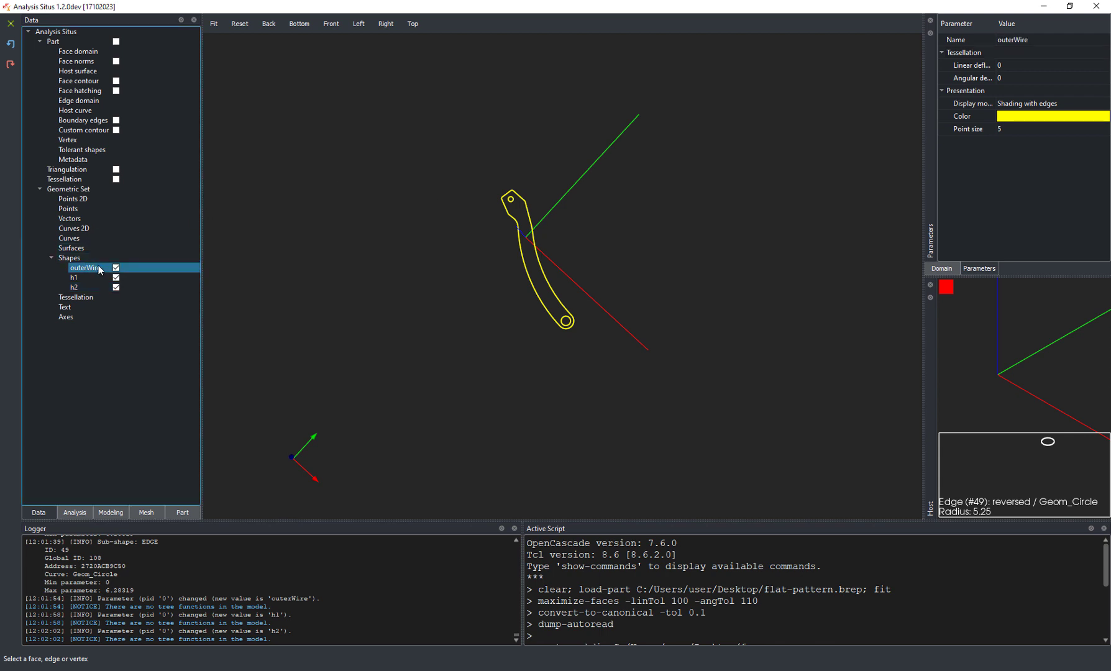
{"action": "right_click", "coordinate": [98, 265]}
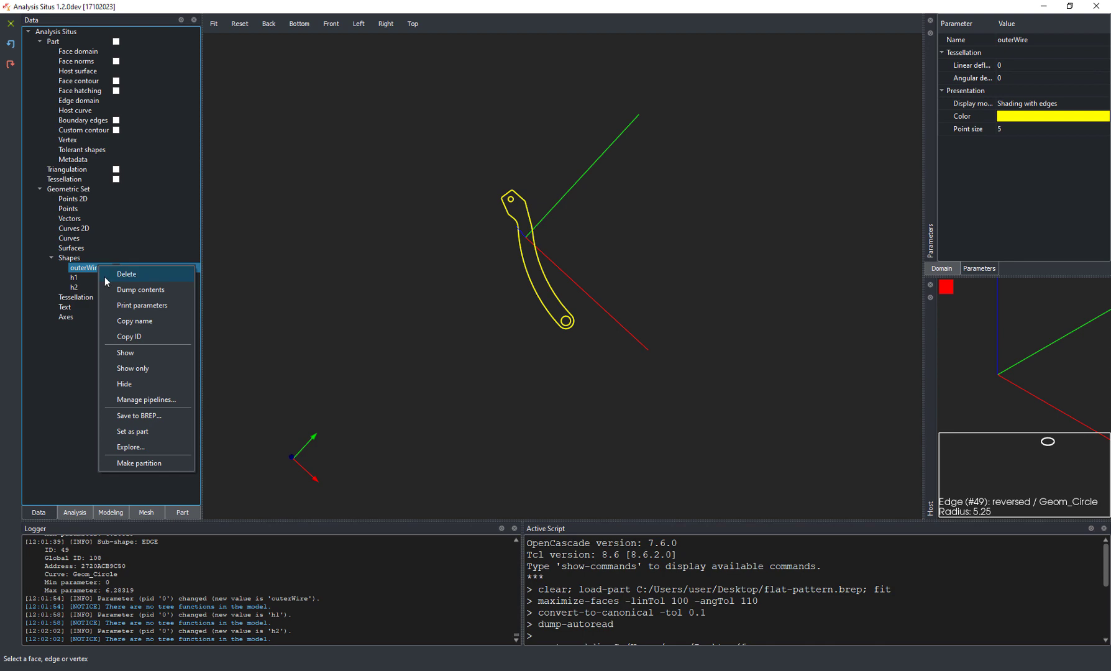
{"action": "left_click", "coordinate": [150, 414]}
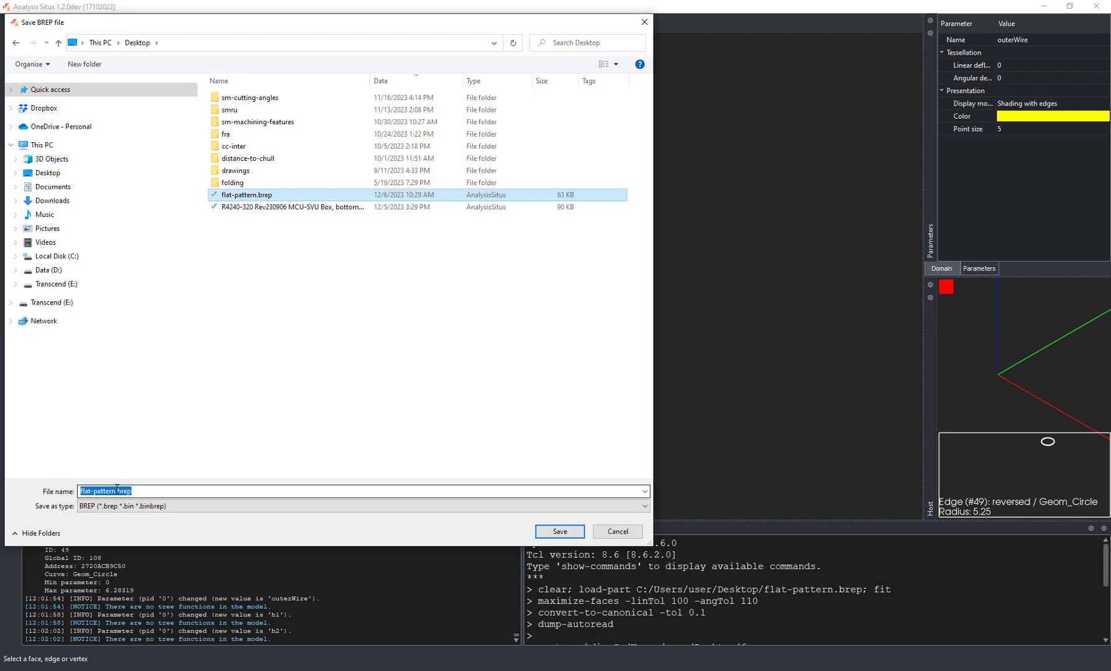
{"action": "key", "text": "Right"}
{"action": "type", "text": "_"}
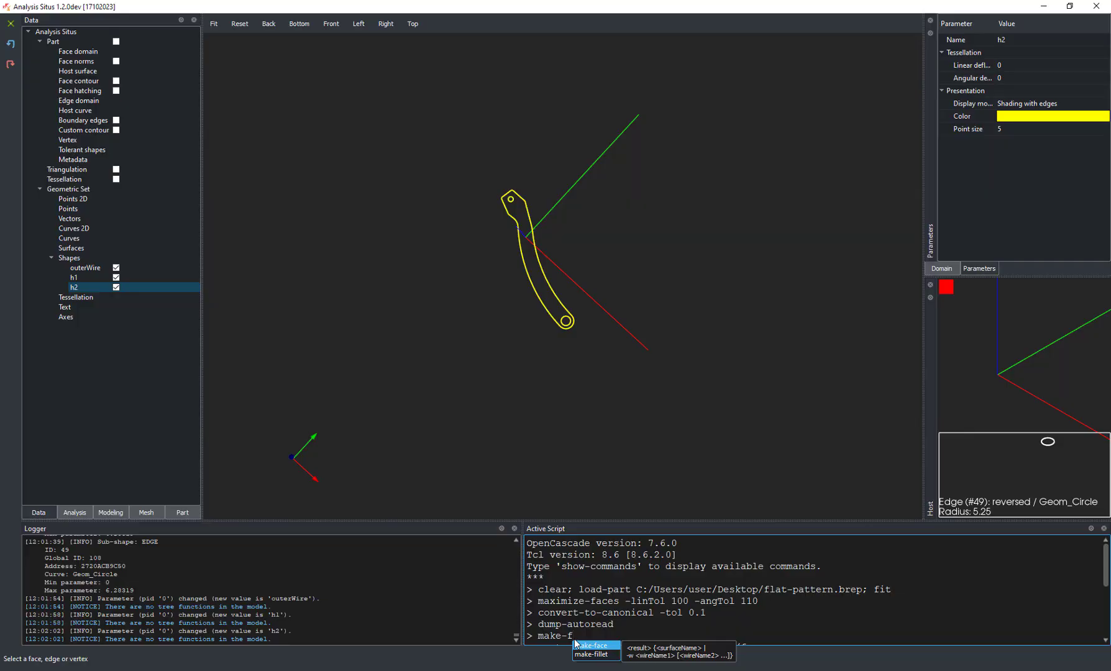
Step: Try to build a face f from the outerWire shape with the command make-face f -w outerWire
{"action": "left_click", "coordinate": [575, 644]}
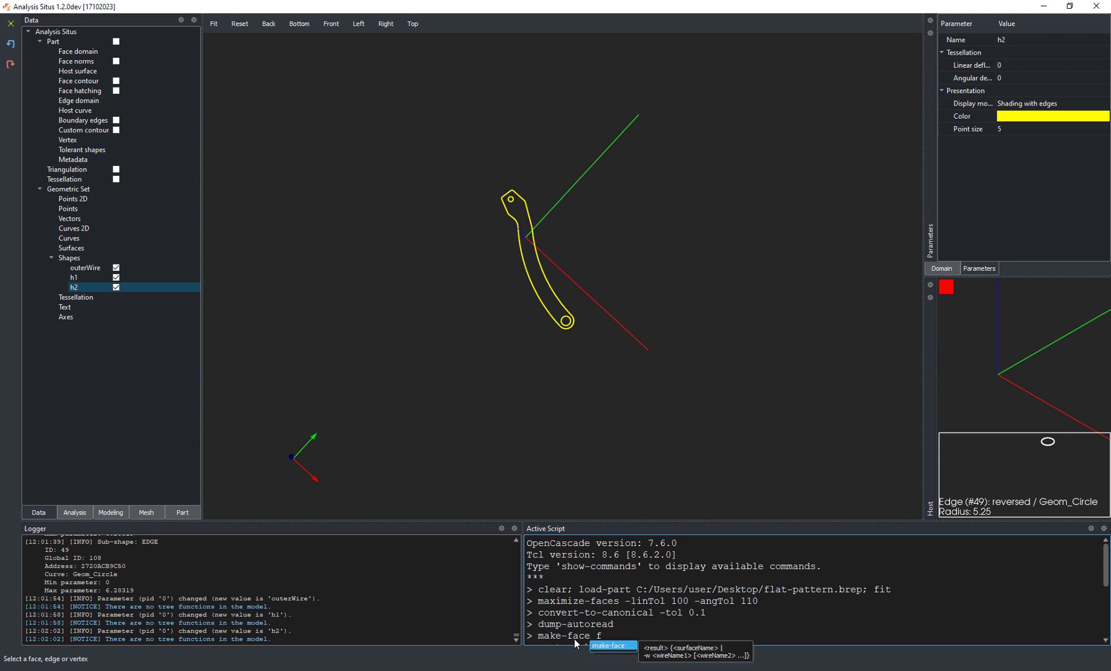
{"action": "key", "text": "Escape"}
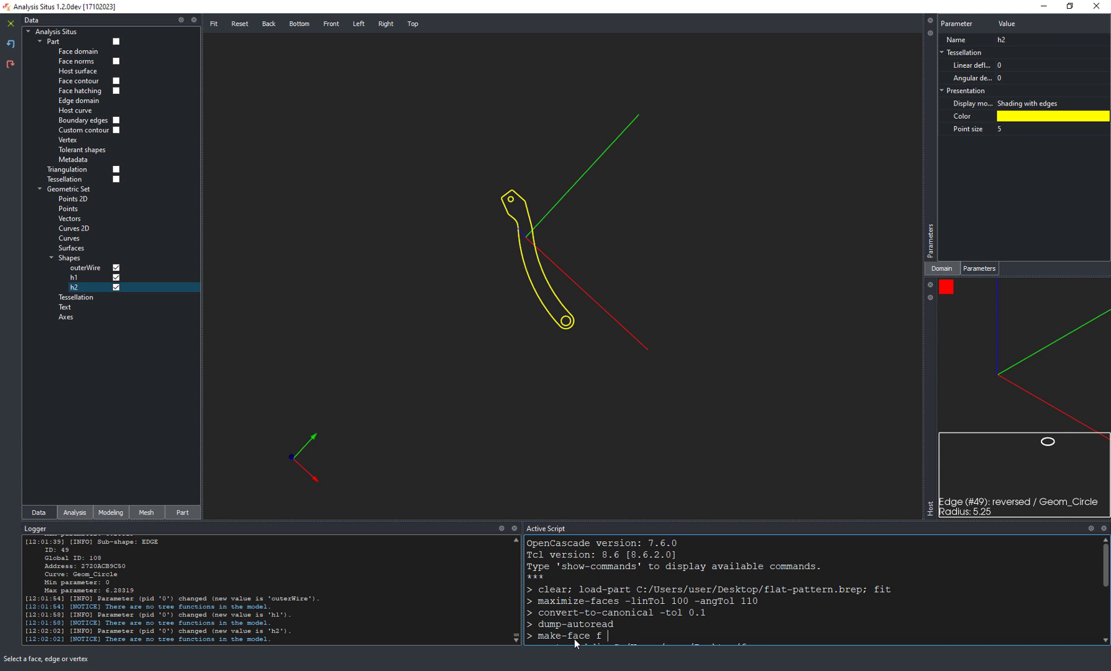
{"action": "scroll", "coordinate": [574, 643], "scroll_direction": "up", "scroll_amount": 1, "text": "ctrl"}
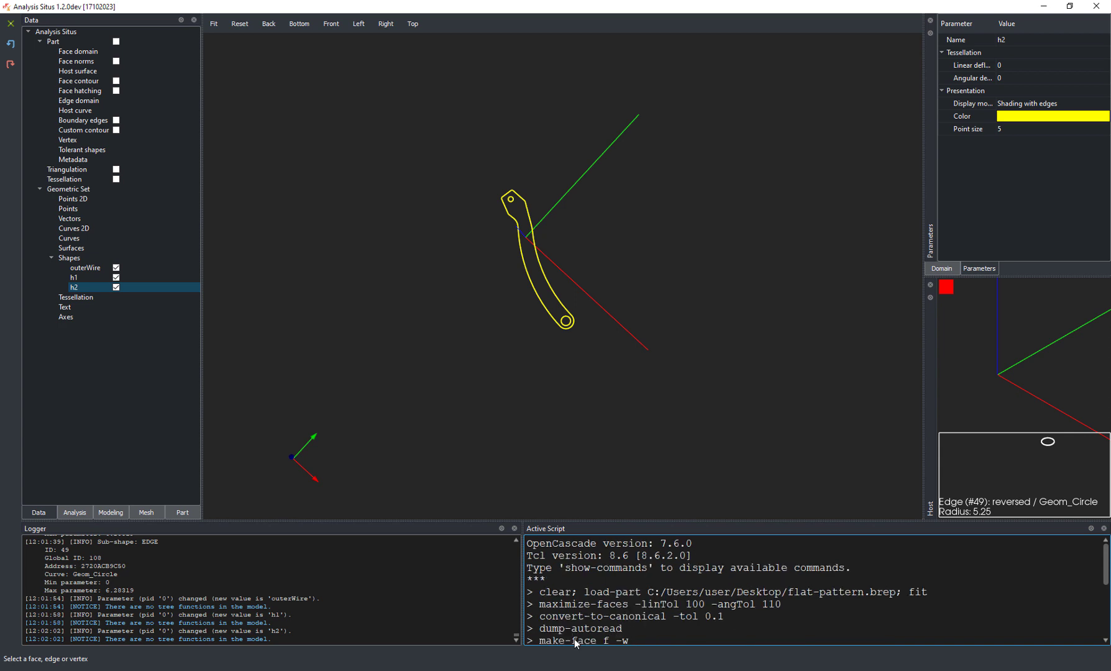
{"action": "key", "text": "Down"}
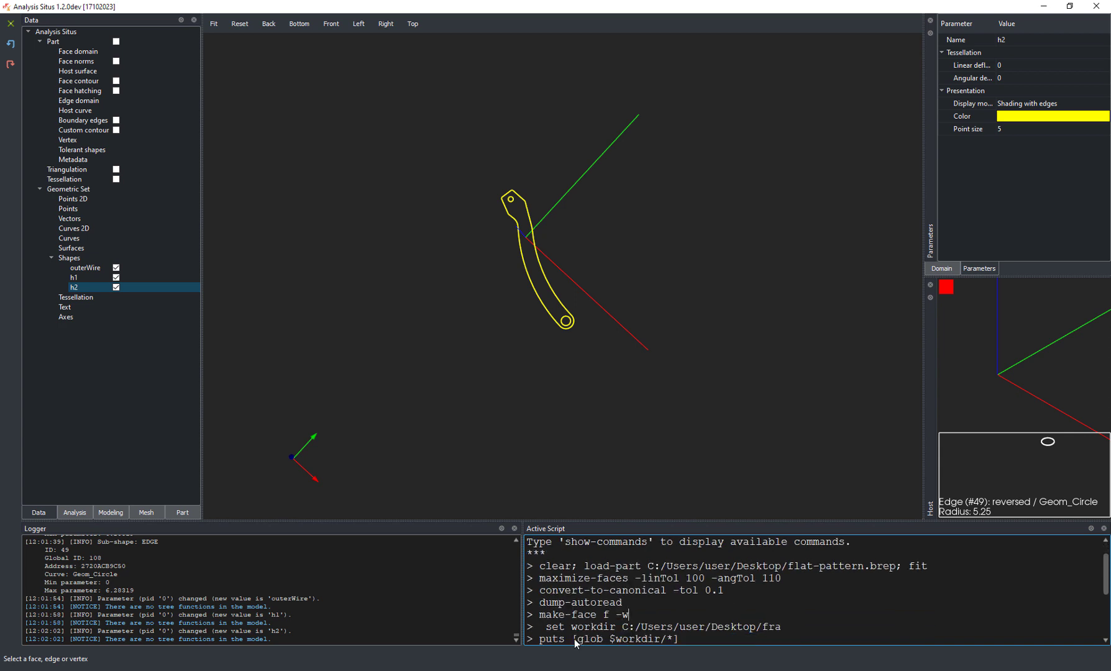
{"action": "left_click", "coordinate": [121, 258]}
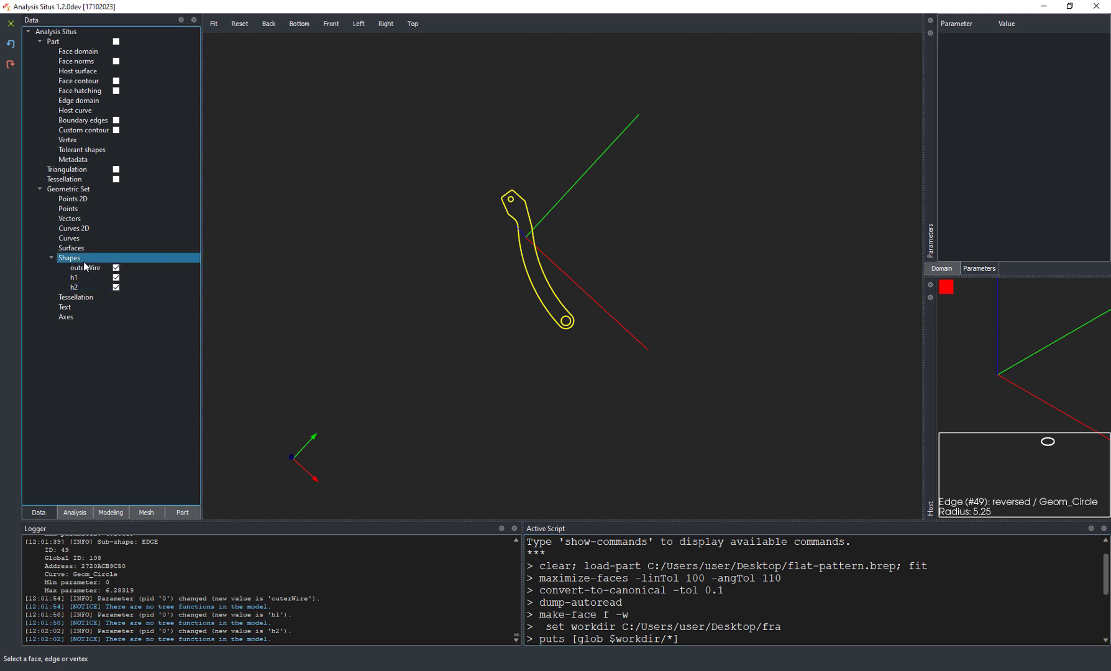
{"action": "right_click", "coordinate": [86, 268]}
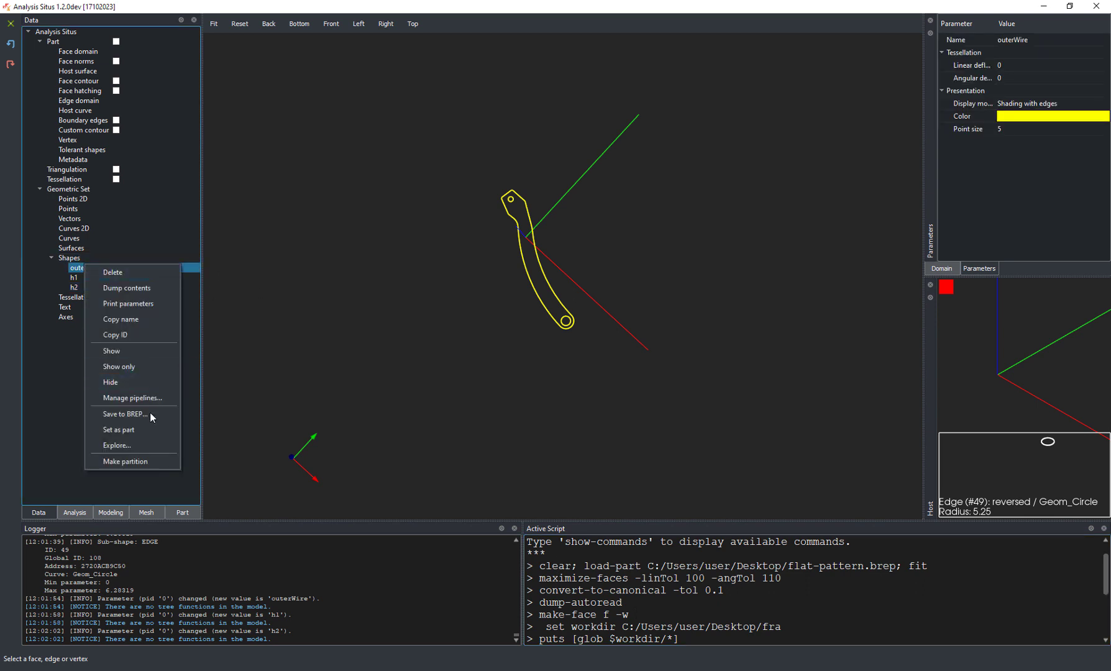
{"action": "left_click", "coordinate": [120, 319]}
{"action": "type", "text": "outerWire"}
{"action": "key", "text": "Return"}
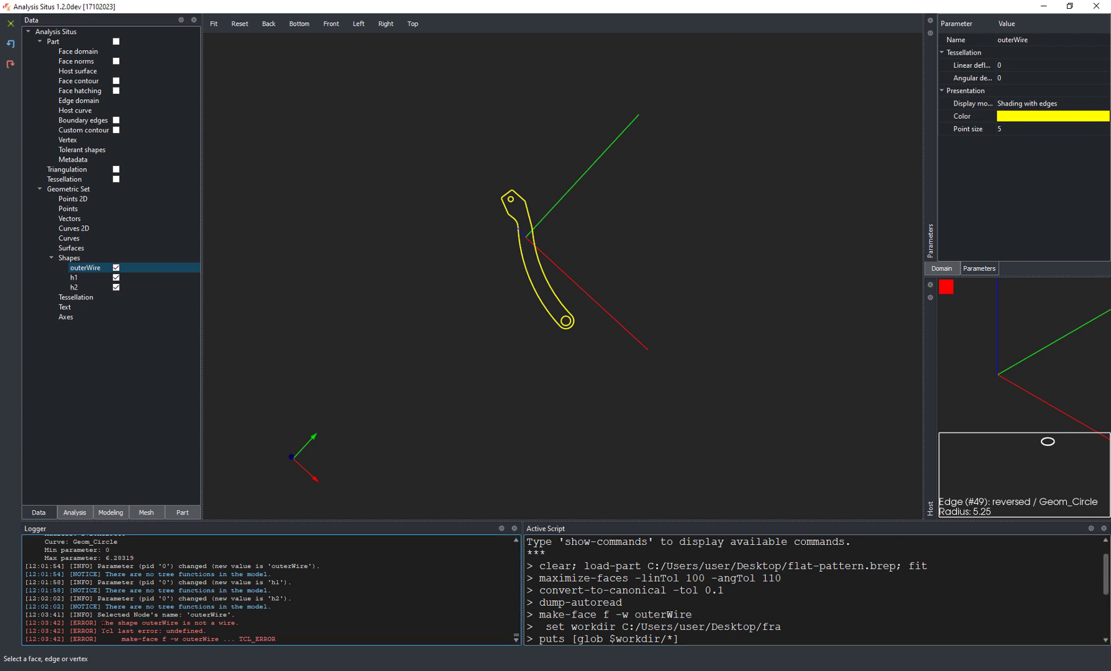
{"action": "left_click_drag", "start_coordinate": [98, 623], "coordinate": [250, 624]}
{"action": "left_click", "coordinate": [239, 623]}
Step: Explore the sub-shapes of outerWire to examine its topology
{"action": "right_click", "coordinate": [99, 267]}
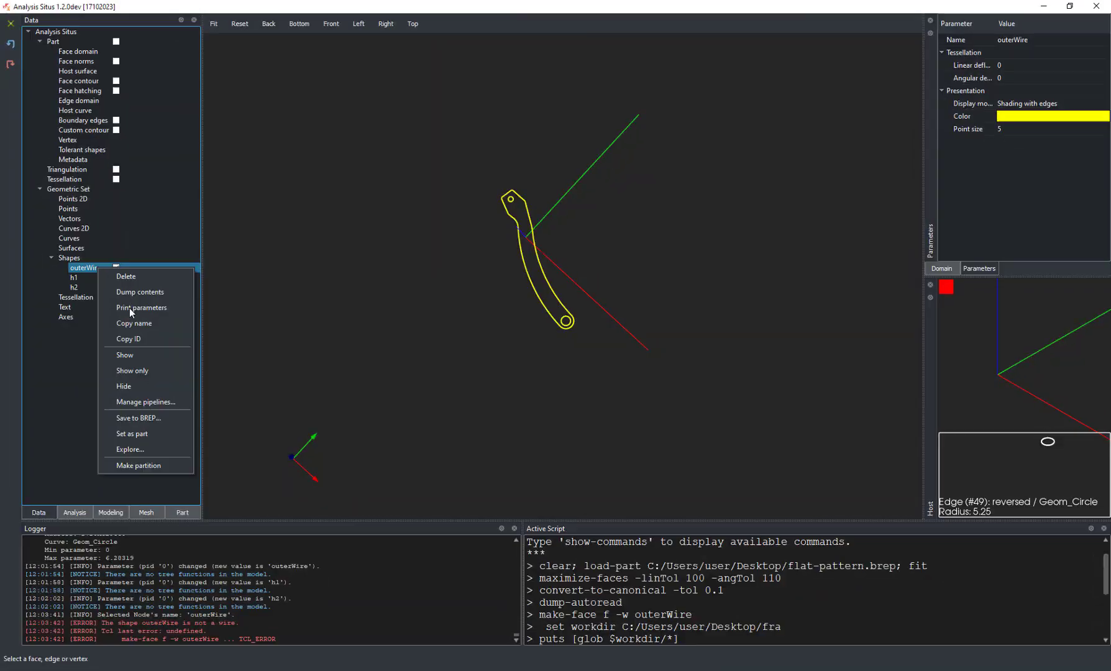
{"action": "left_click", "coordinate": [129, 450]}
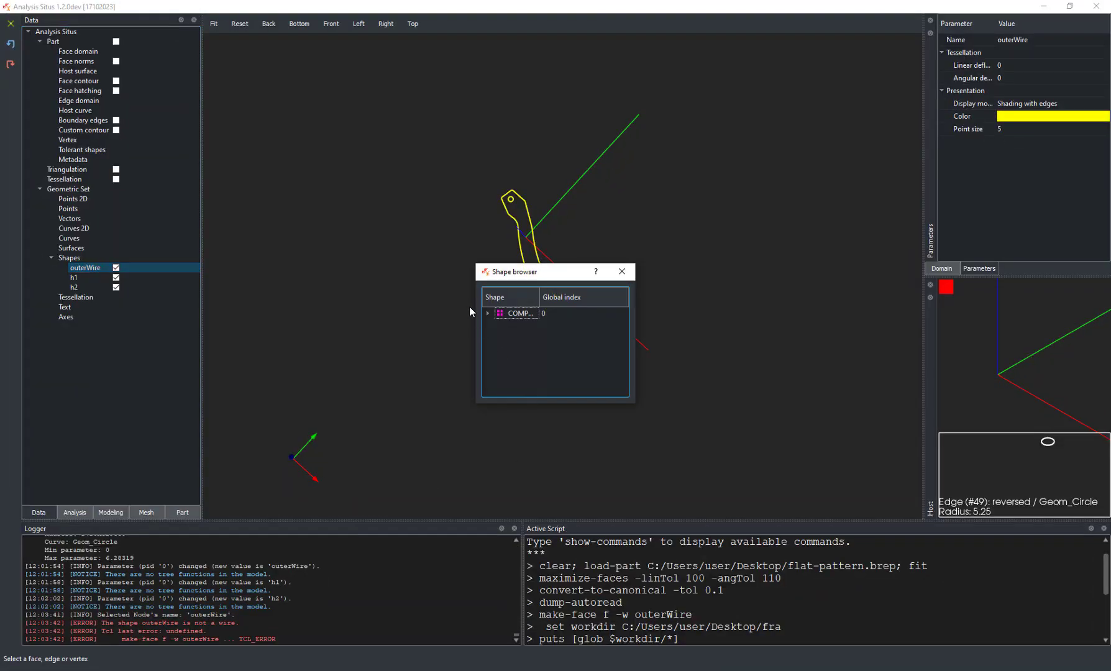
{"action": "left_click", "coordinate": [488, 313]}
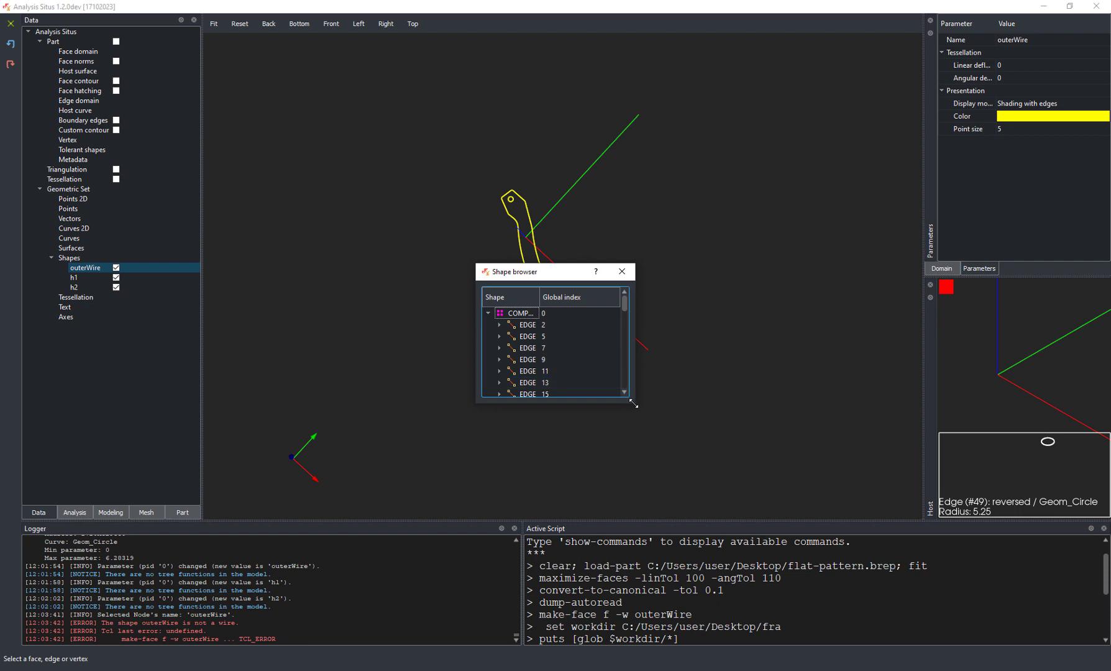
{"action": "left_click_drag", "start_coordinate": [633, 404], "coordinate": [696, 578]}
{"action": "scroll", "coordinate": [602, 358], "scroll_direction": "down", "scroll_amount": 6}
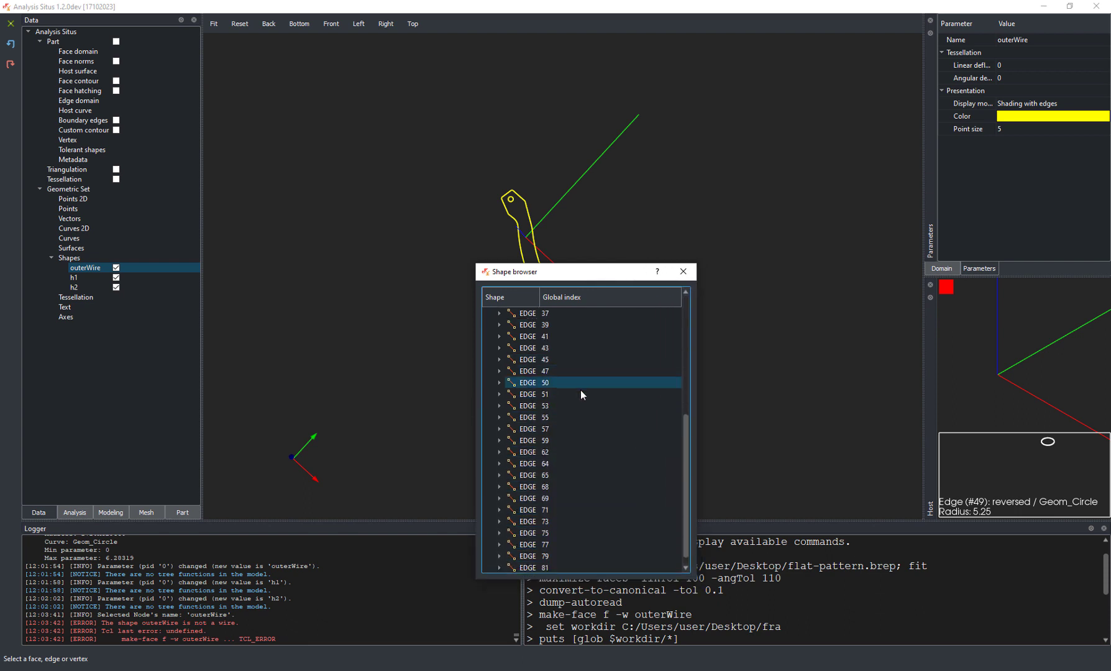
{"action": "scroll", "coordinate": [573, 399], "scroll_direction": "up", "scroll_amount": 6}
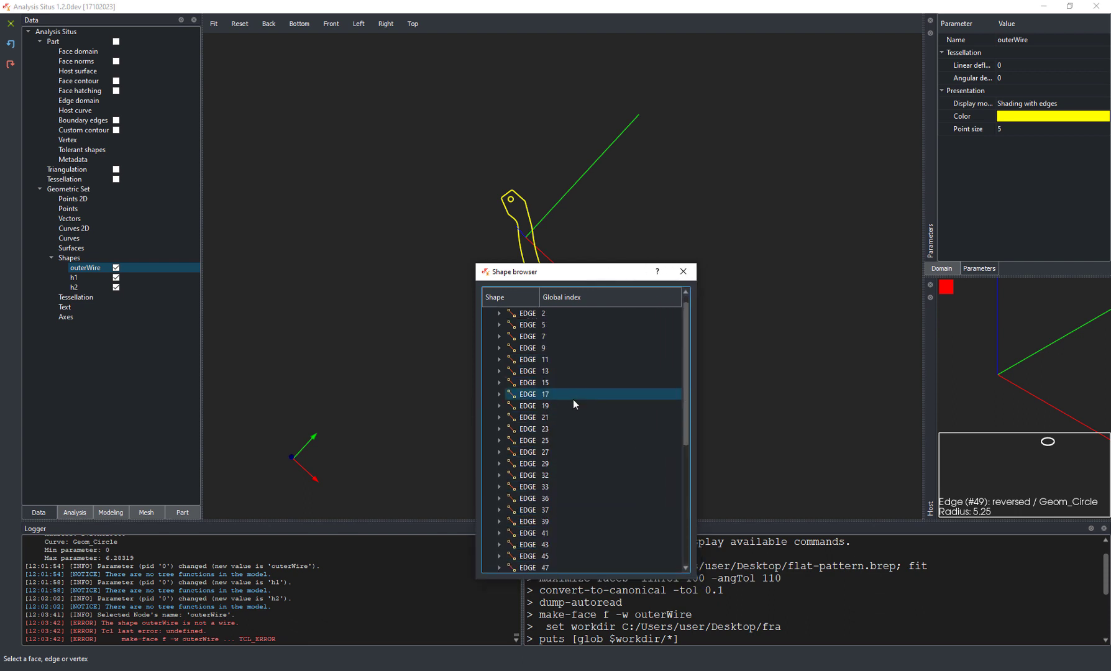
{"action": "left_click", "coordinate": [684, 273]}
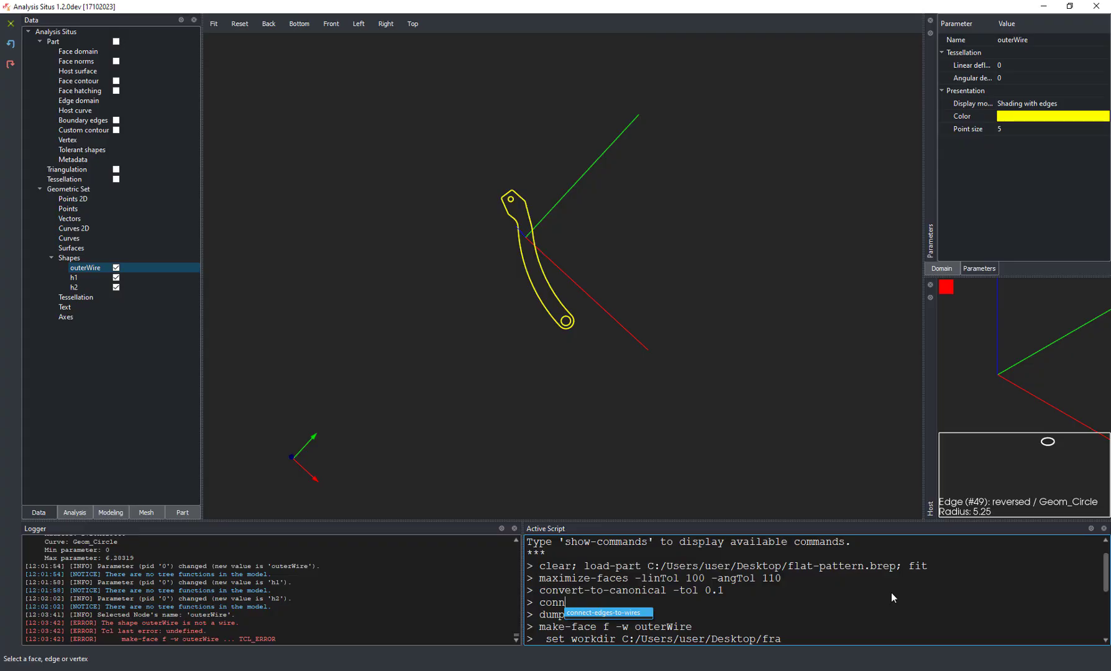
Step: Set outerWire as the part and join its edges into a wire with connect-edges-to-wires
{"action": "key", "text": "Return"}
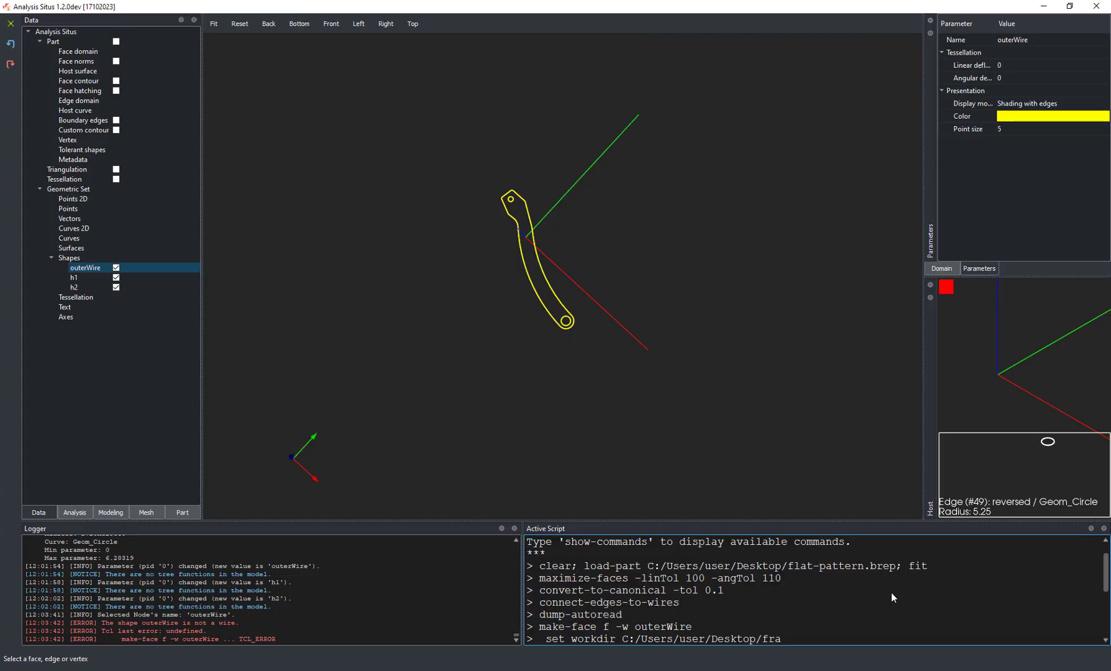
{"action": "right_click", "coordinate": [92, 271]}
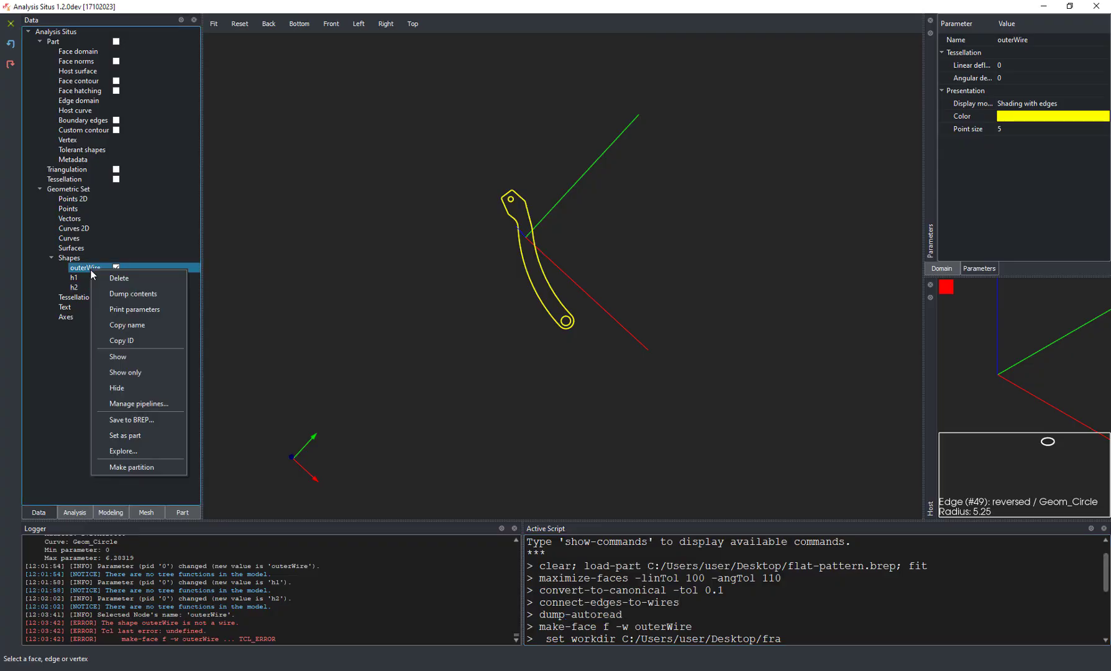
{"action": "left_click", "coordinate": [137, 435]}
{"action": "left_click_drag", "start_coordinate": [691, 601], "coordinate": [545, 602]}
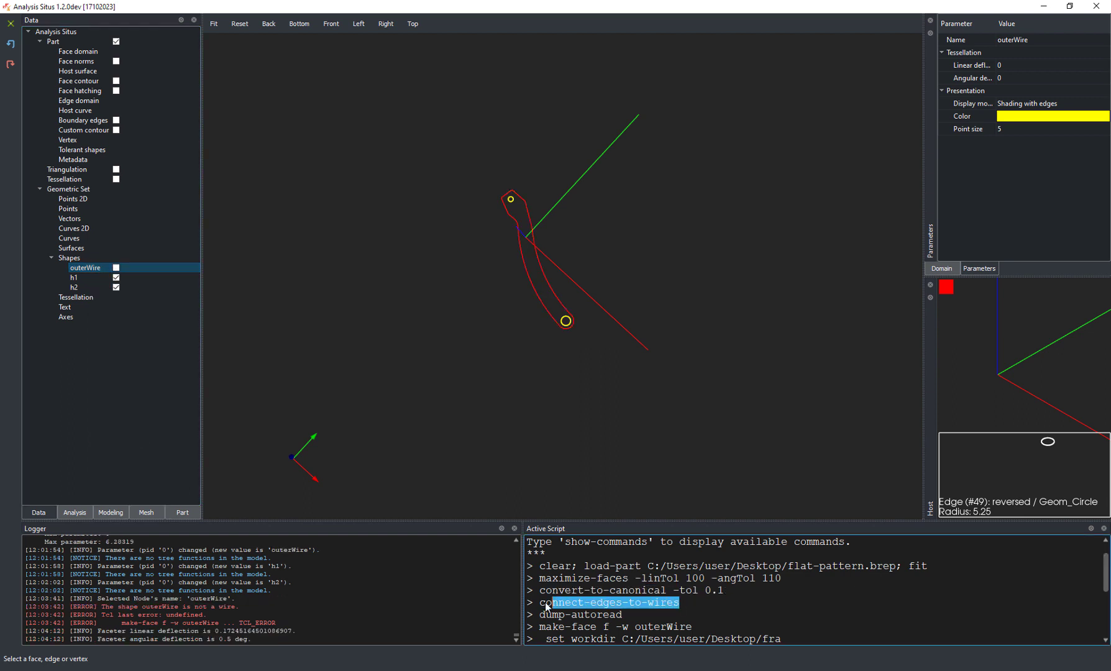
{"action": "left_click", "coordinate": [558, 602]}
{"action": "key", "text": "Return"}
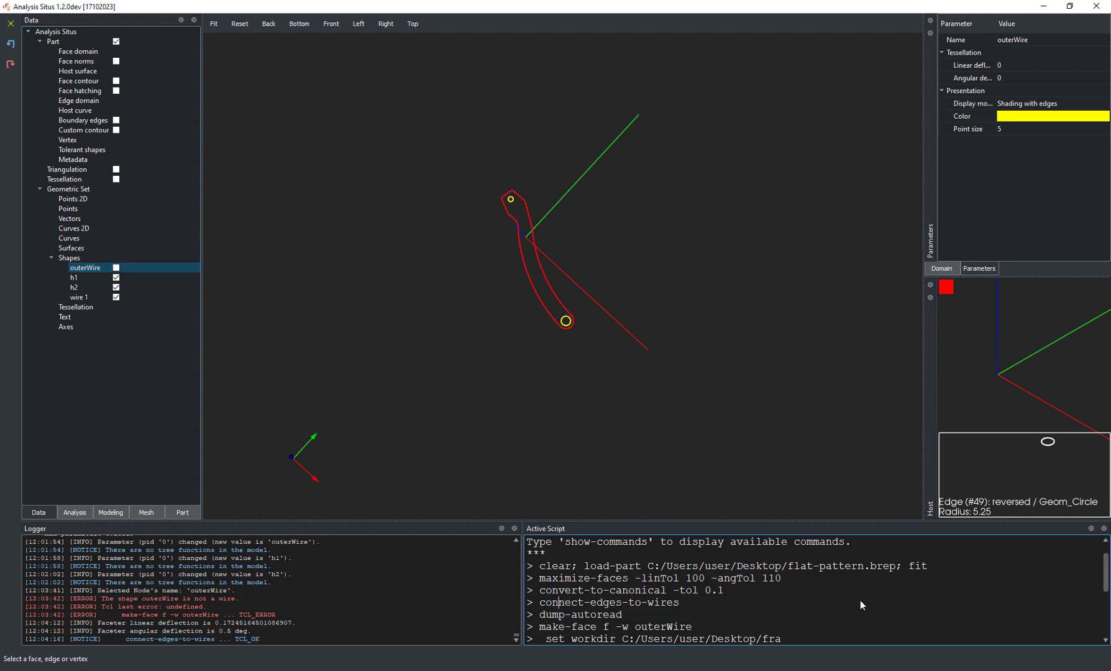
Step: Explore the wire 1 shape to check its topological type
{"action": "left_click", "coordinate": [93, 299]}
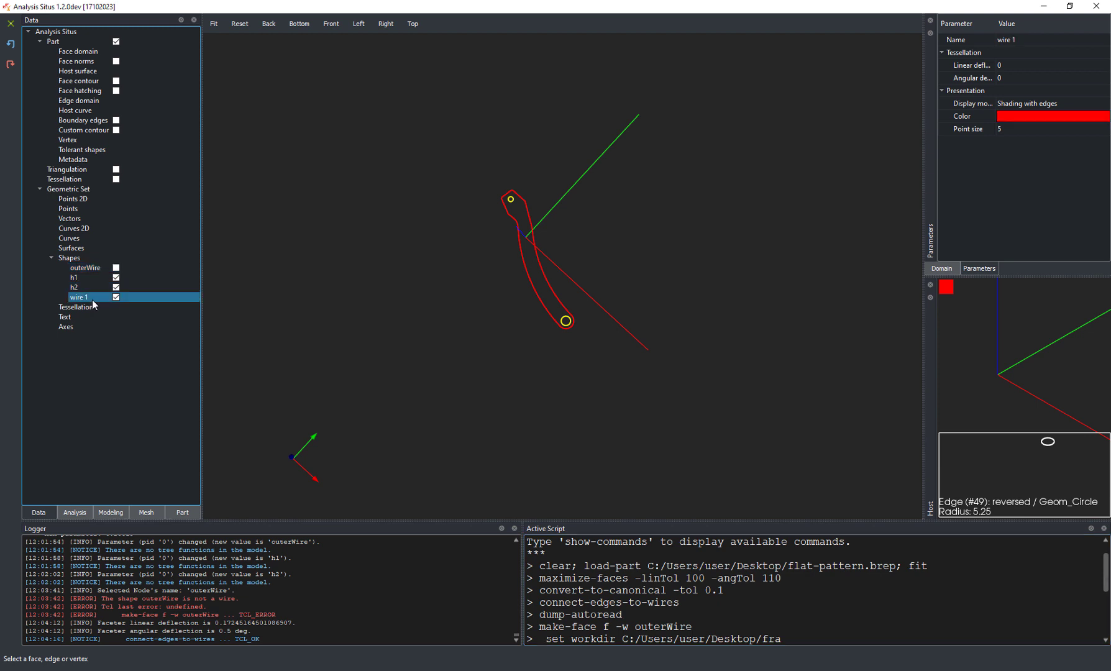
{"action": "right_click", "coordinate": [92, 300]}
{"action": "left_click", "coordinate": [139, 483]}
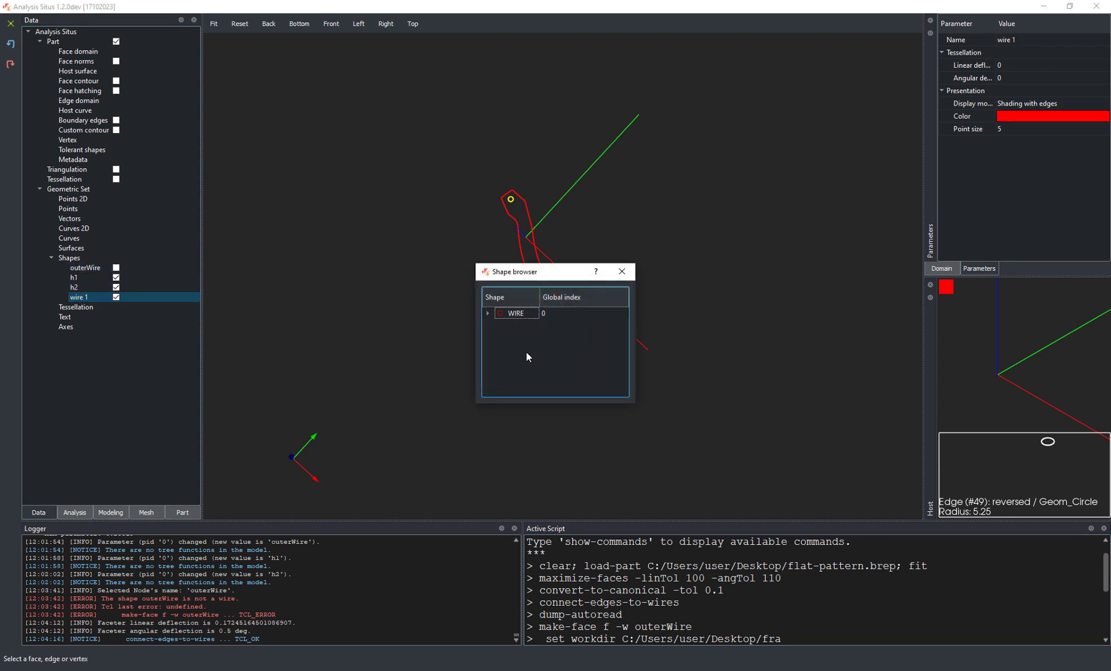
{"action": "left_click", "coordinate": [488, 313]}
{"action": "left_click", "coordinate": [488, 312]}
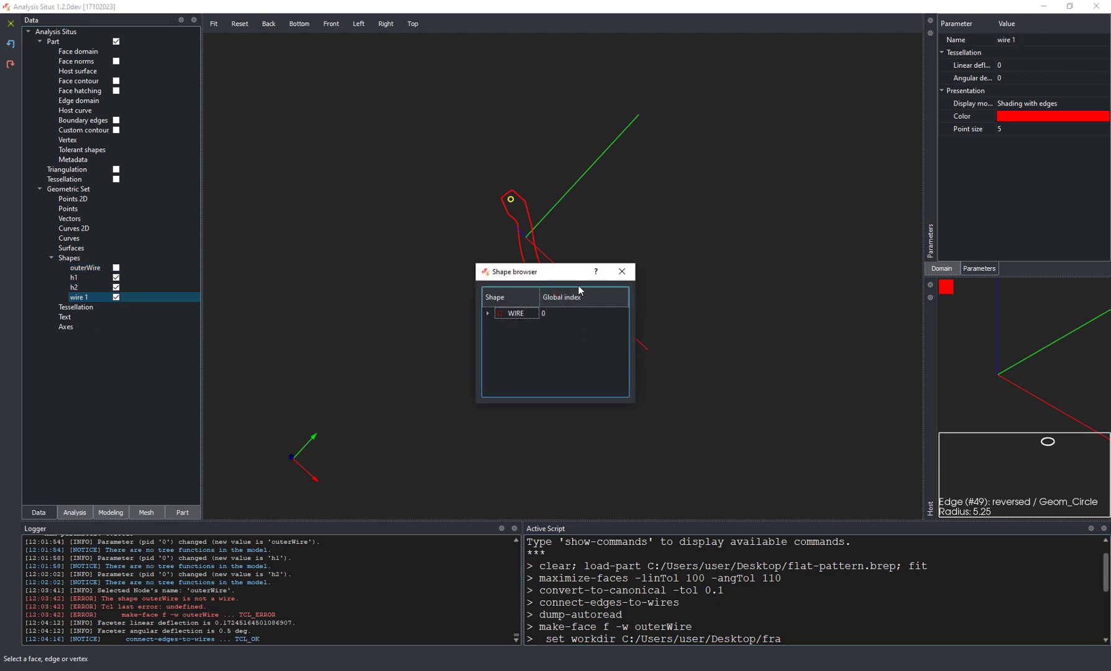
{"action": "left_click", "coordinate": [622, 271]}
Step: Build the face f from the connected outline by running make-face f -w "wire 1"
{"action": "left_click", "coordinate": [701, 621]}
{"action": "left_click", "coordinate": [669, 628]}
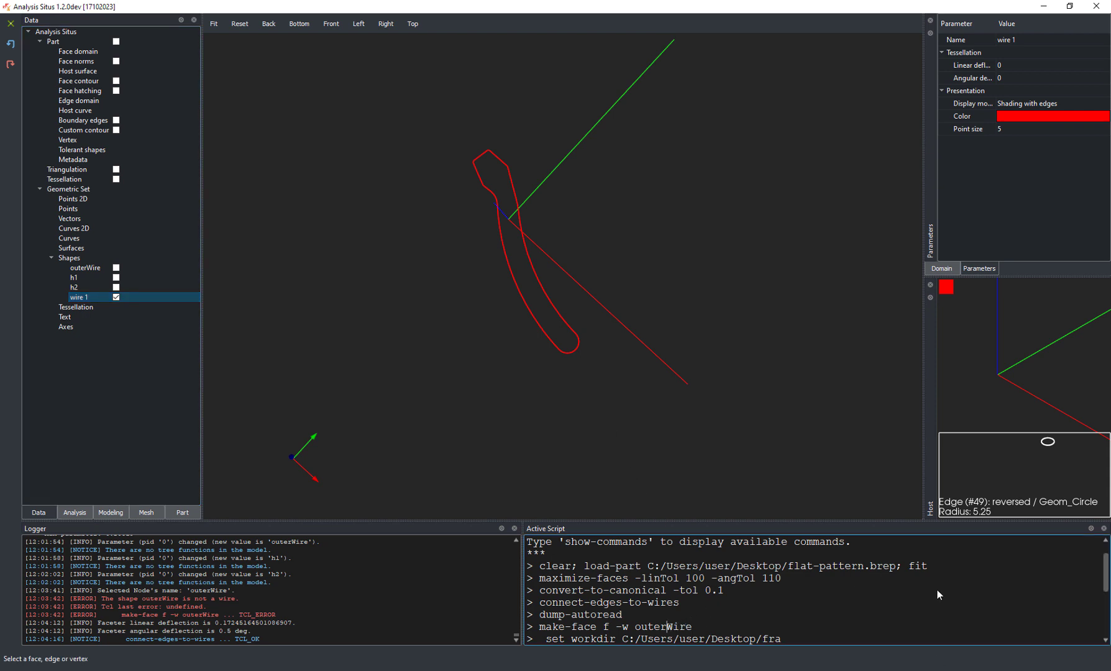
{"action": "key", "text": "Return"}
{"action": "key", "text": "BackSpace"}
{"action": "key", "text": "BackSpace"}
{"action": "key", "text": "BackSpace"}
{"action": "key", "text": "BackSpace"}
{"action": "key", "text": "BackSpace"}
{"action": "key", "text": "BackSpace"}
{"action": "key", "text": "BackSpace"}
{"action": "key", "text": "BackSpace"}
{"action": "key", "text": "BackSpace"}
{"action": "type", "text": "\"wire 1\""}
{"action": "key", "text": "Return"}
{"action": "left_click_drag", "start_coordinate": [701, 290], "coordinate": [504, 291]}
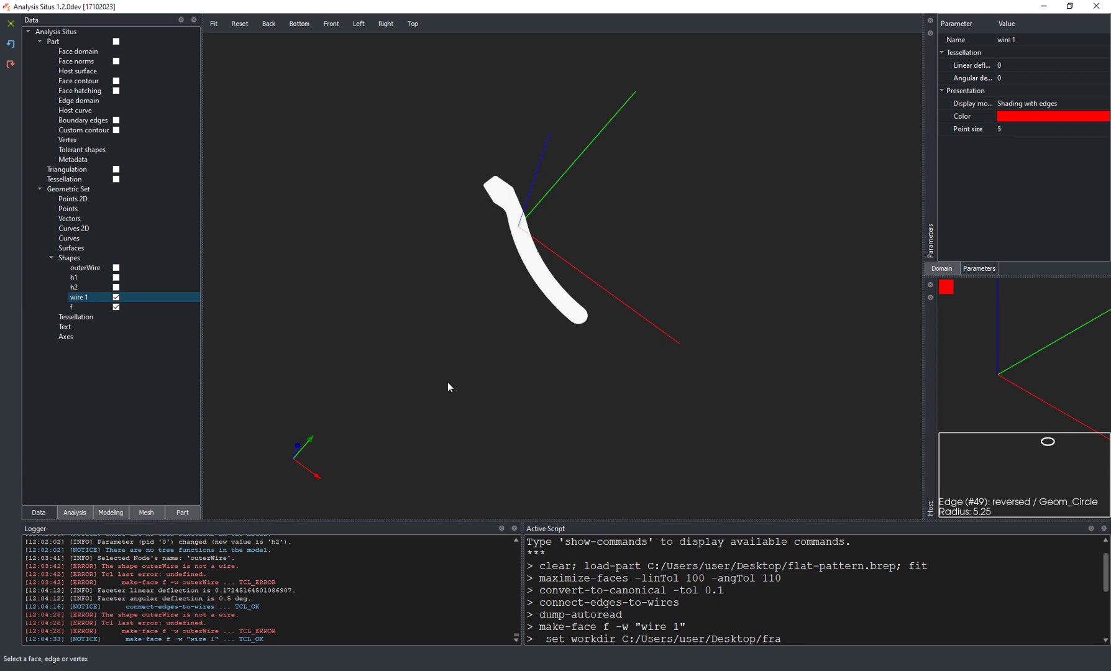
Step: Explore the h1 and h2 hole shapes to check their topological types
{"action": "left_click", "coordinate": [93, 278]}
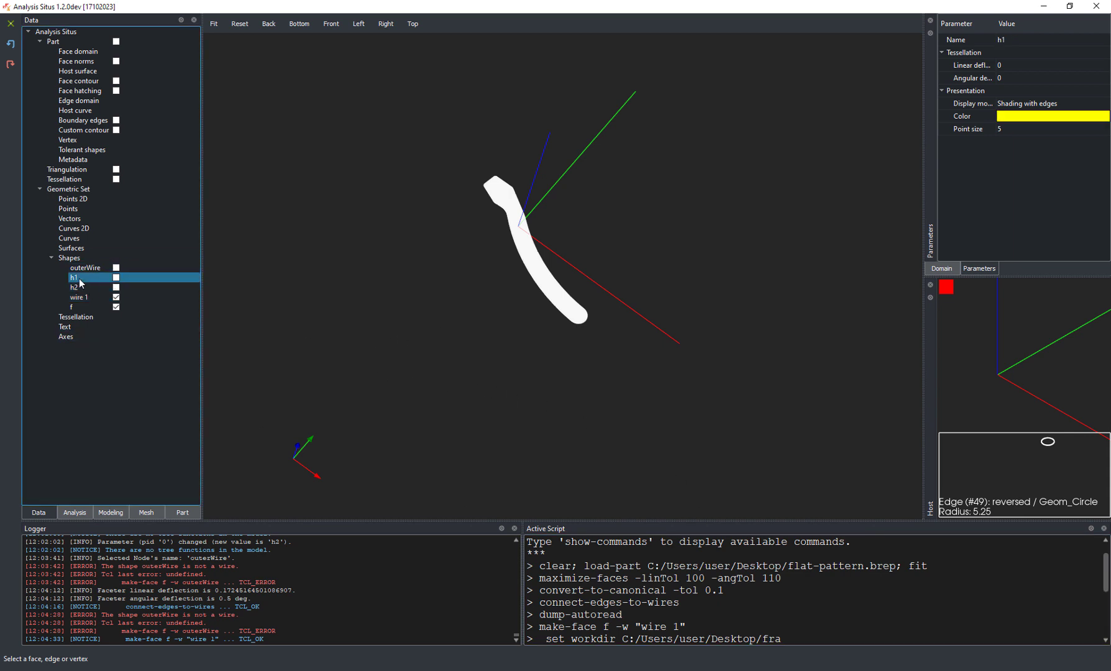
{"action": "right_click", "coordinate": [79, 282]}
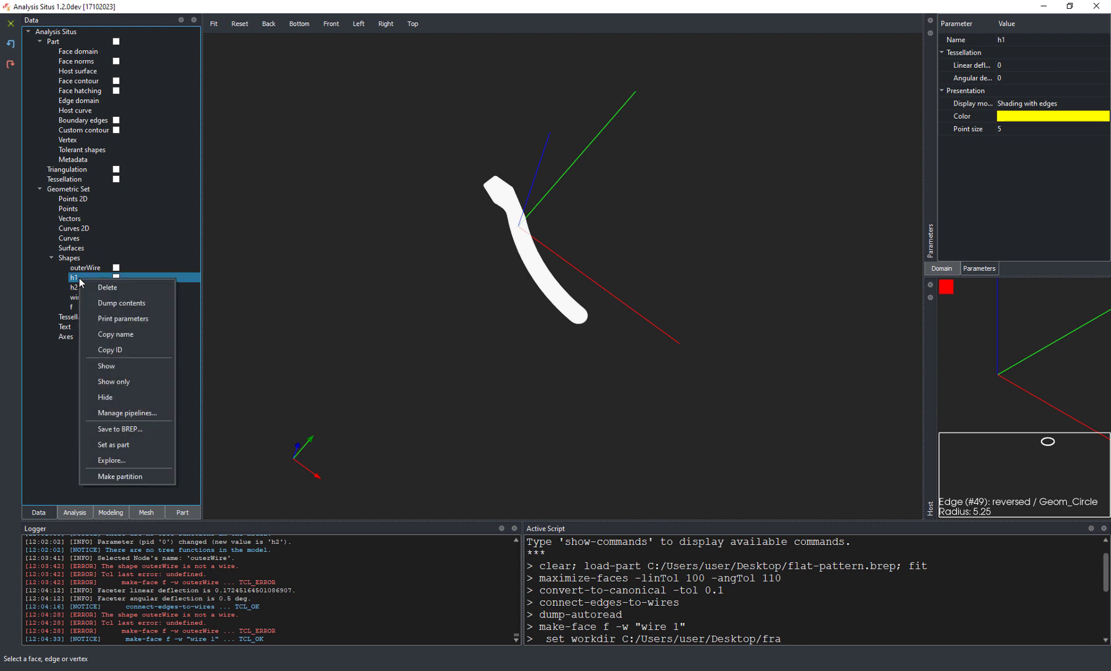
{"action": "left_click", "coordinate": [137, 476]}
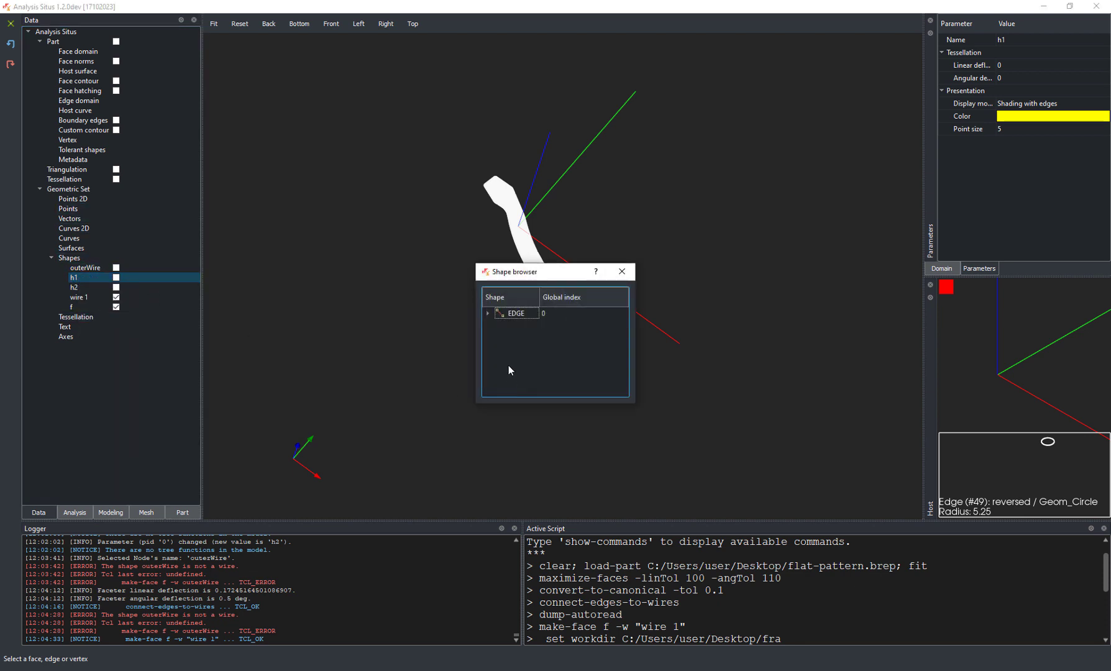
{"action": "left_click", "coordinate": [621, 272]}
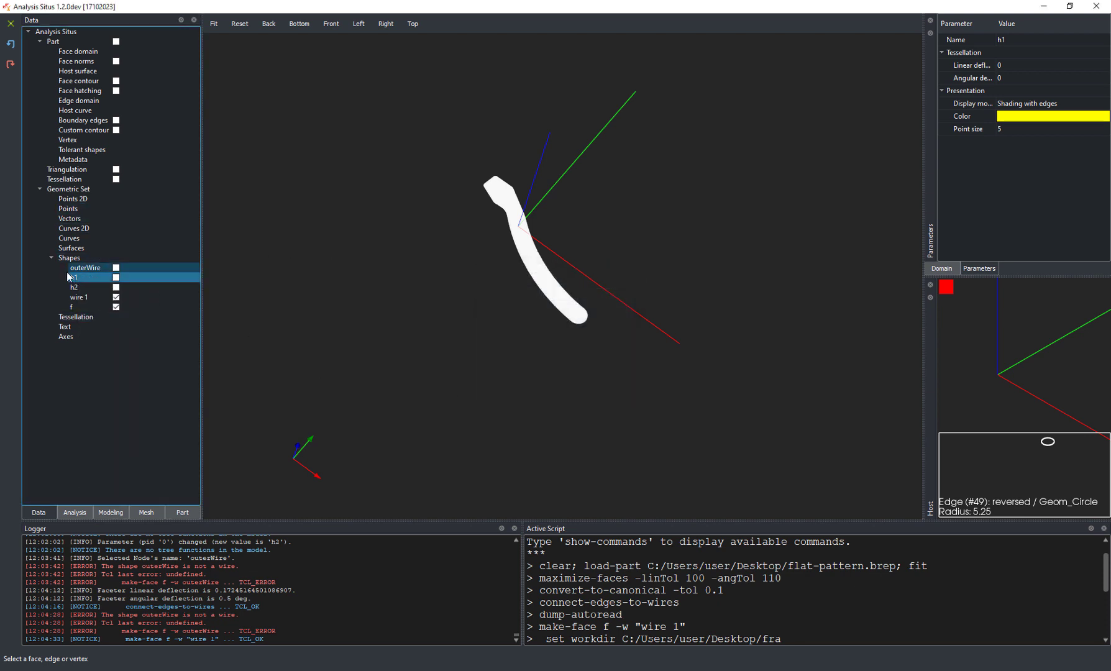
{"action": "left_click", "coordinate": [87, 290]}
{"action": "right_click", "coordinate": [80, 286]}
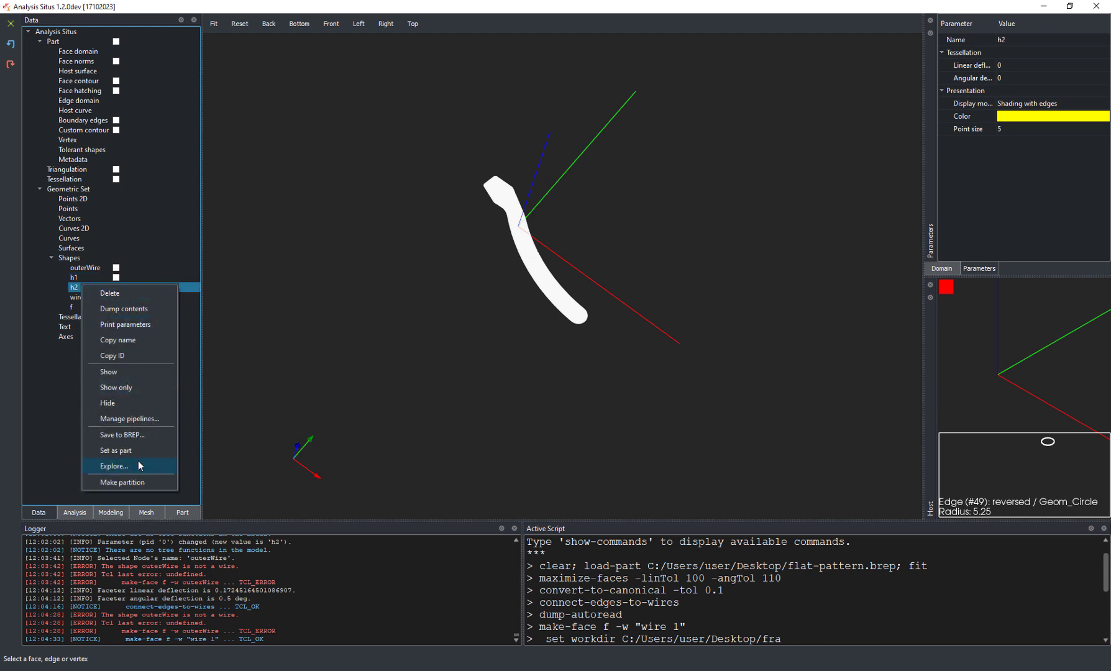
{"action": "left_click", "coordinate": [114, 466]}
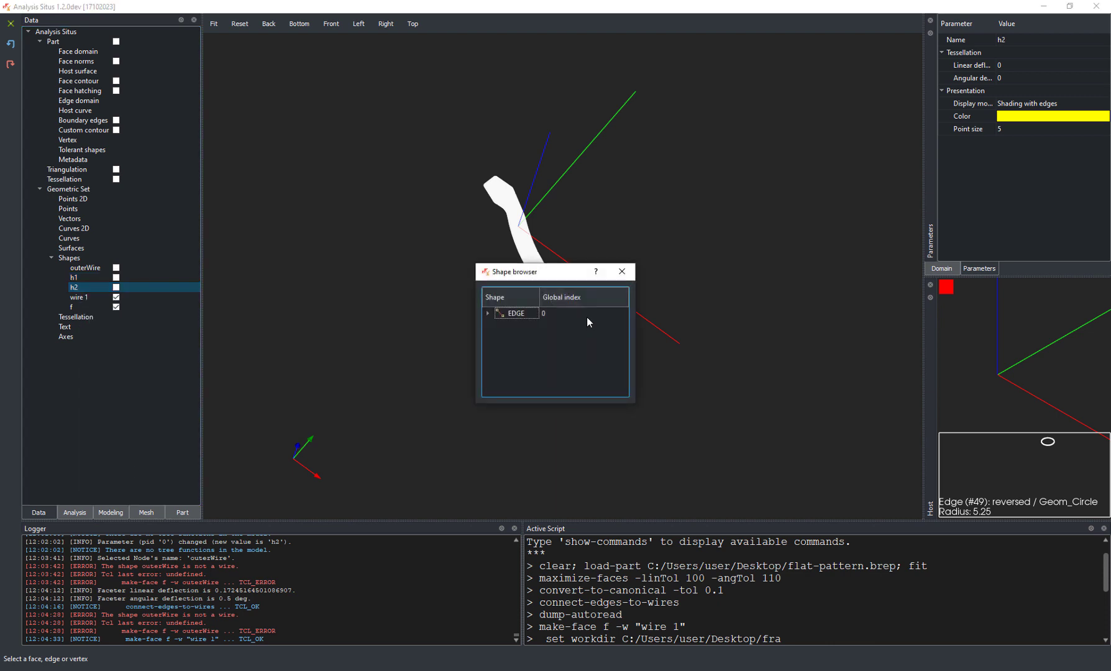
{"action": "left_click", "coordinate": [621, 272]}
Step: Set h1 as the part and convert its edge into a wire with connect-edges-to-wires
{"action": "left_click", "coordinate": [98, 279]}
{"action": "right_click", "coordinate": [97, 279]}
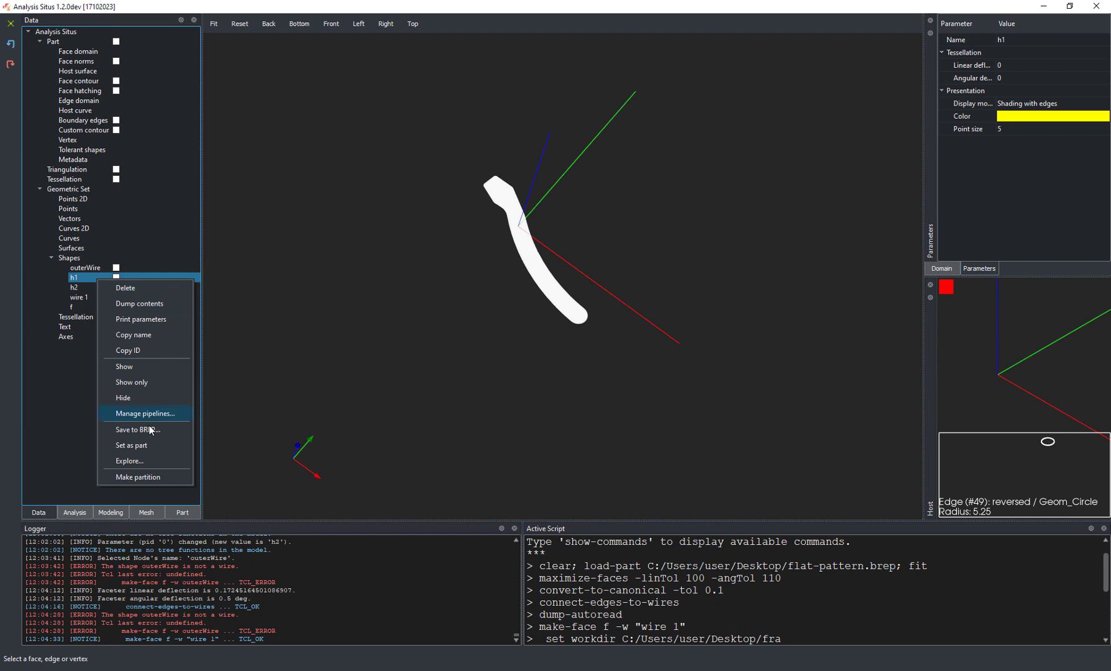
{"action": "left_click", "coordinate": [149, 444]}
{"action": "left_click", "coordinate": [678, 603]}
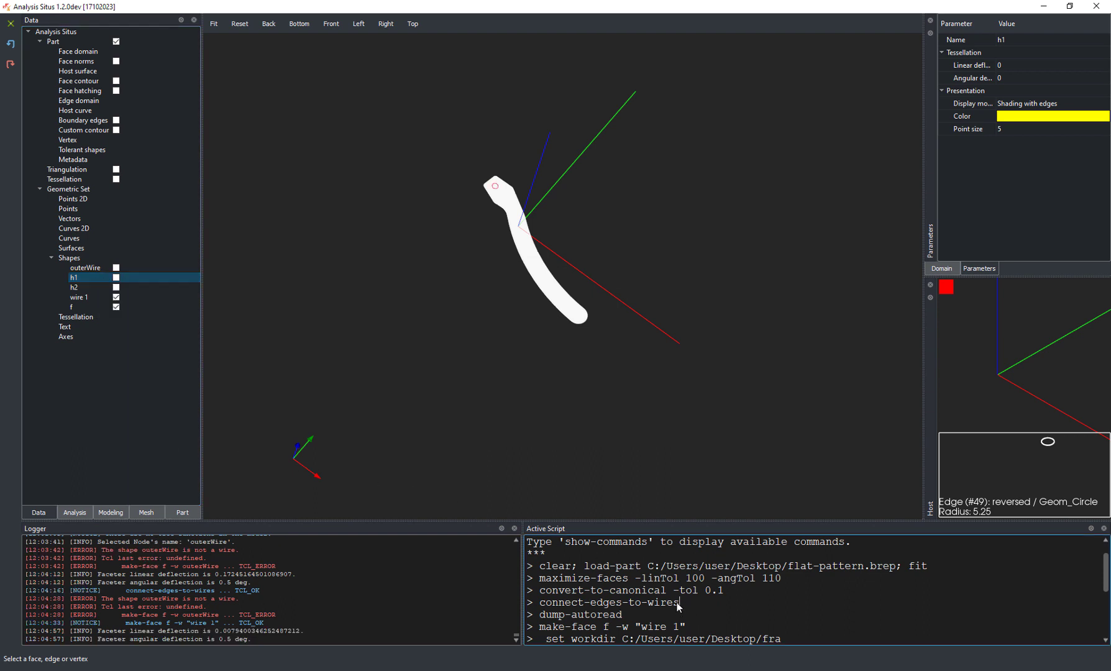
{"action": "key", "text": "Return"}
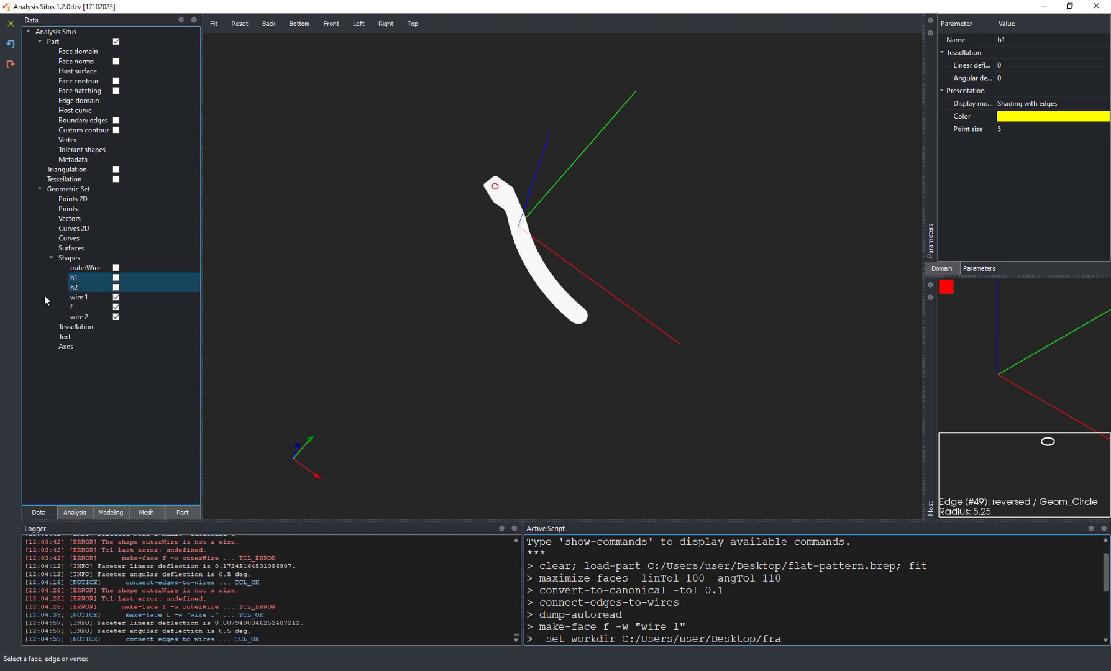
Step: Explore the wire 2 shape to check its topological type
{"action": "left_click", "coordinate": [100, 316]}
{"action": "right_click", "coordinate": [98, 316]}
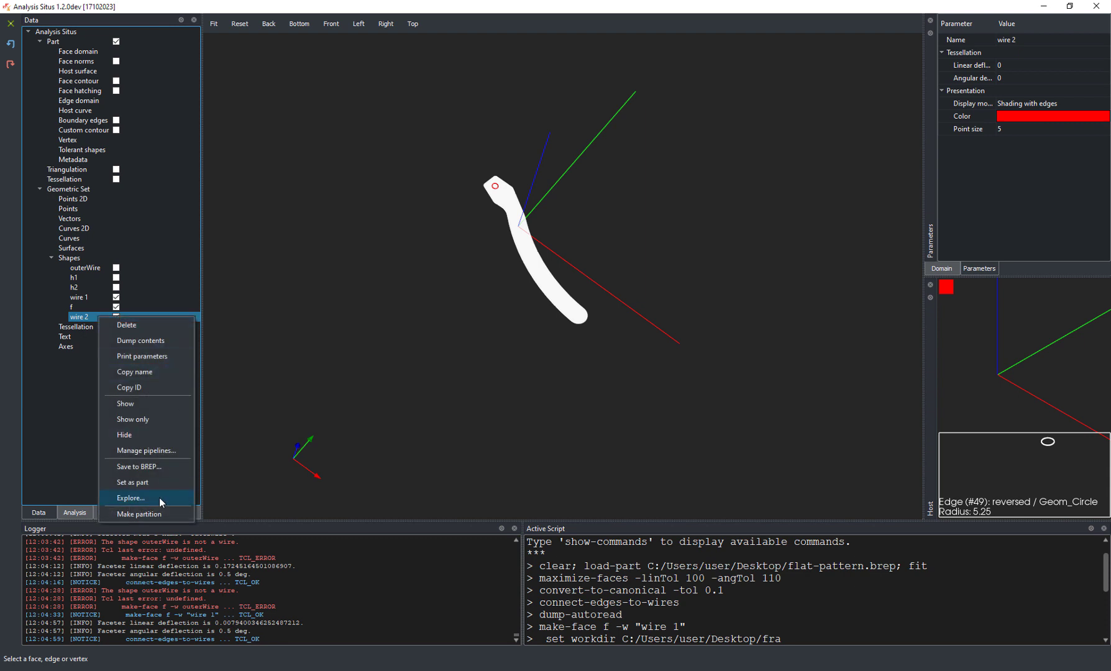
{"action": "left_click", "coordinate": [159, 497]}
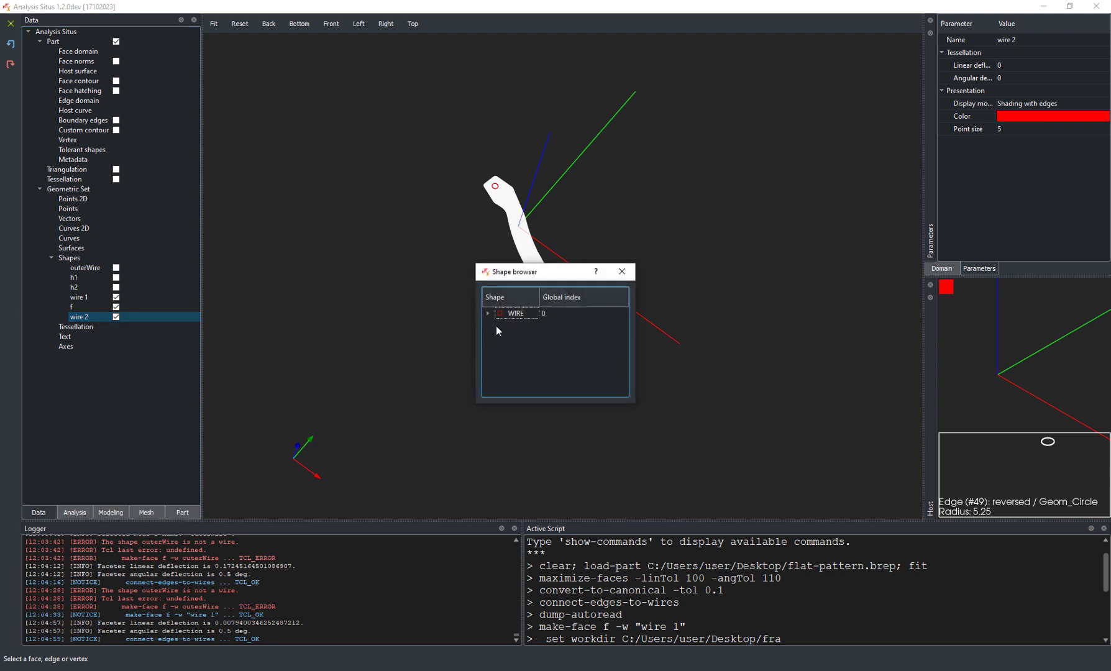
{"action": "left_click", "coordinate": [622, 270]}
Step: Set h2 as the part and convert its edge into a wire with connect-edges-to-wires
{"action": "left_click", "coordinate": [87, 289]}
{"action": "right_click", "coordinate": [87, 290]}
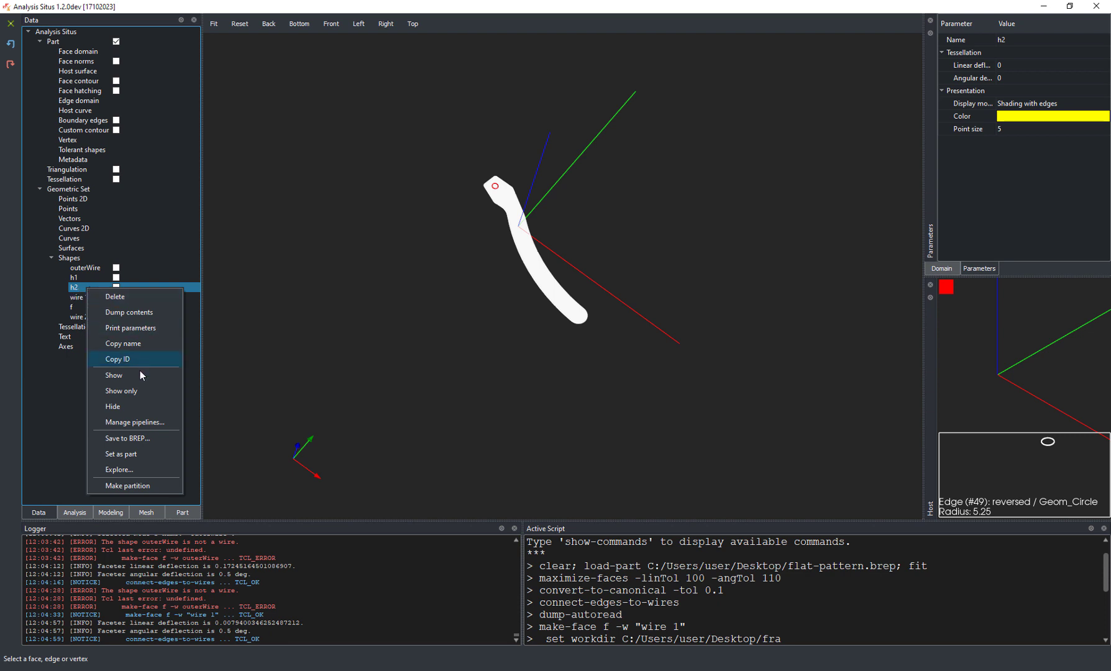
{"action": "left_click", "coordinate": [137, 454]}
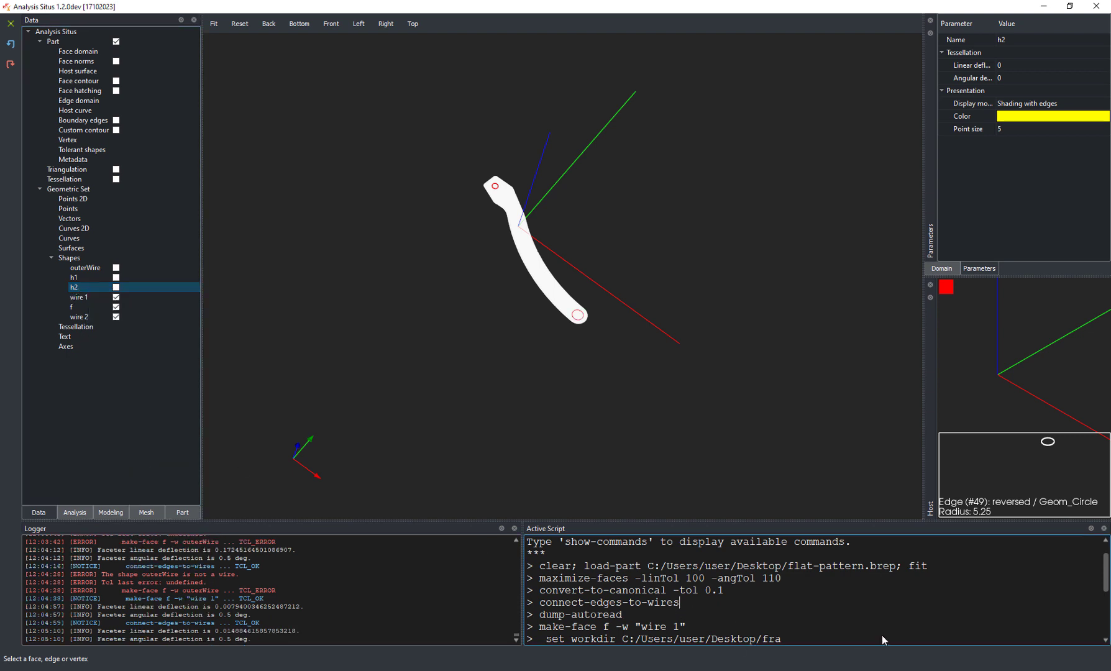
{"action": "double_click", "coordinate": [875, 606]}
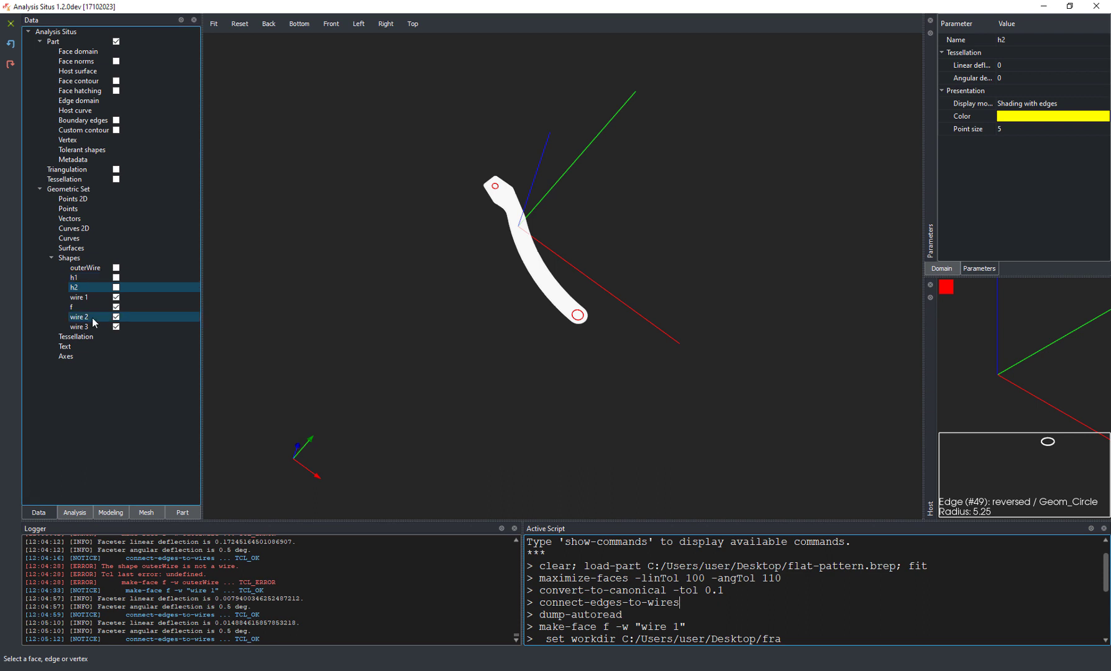
Step: Show only the shapes wire 1, wire 2 and wire 3
{"action": "left_click", "coordinate": [79, 297]}
{"action": "left_click", "coordinate": [79, 317], "text": "ctrl"}
{"action": "left_click", "coordinate": [93, 327], "text": "ctrl"}
{"action": "right_click", "coordinate": [93, 327]}
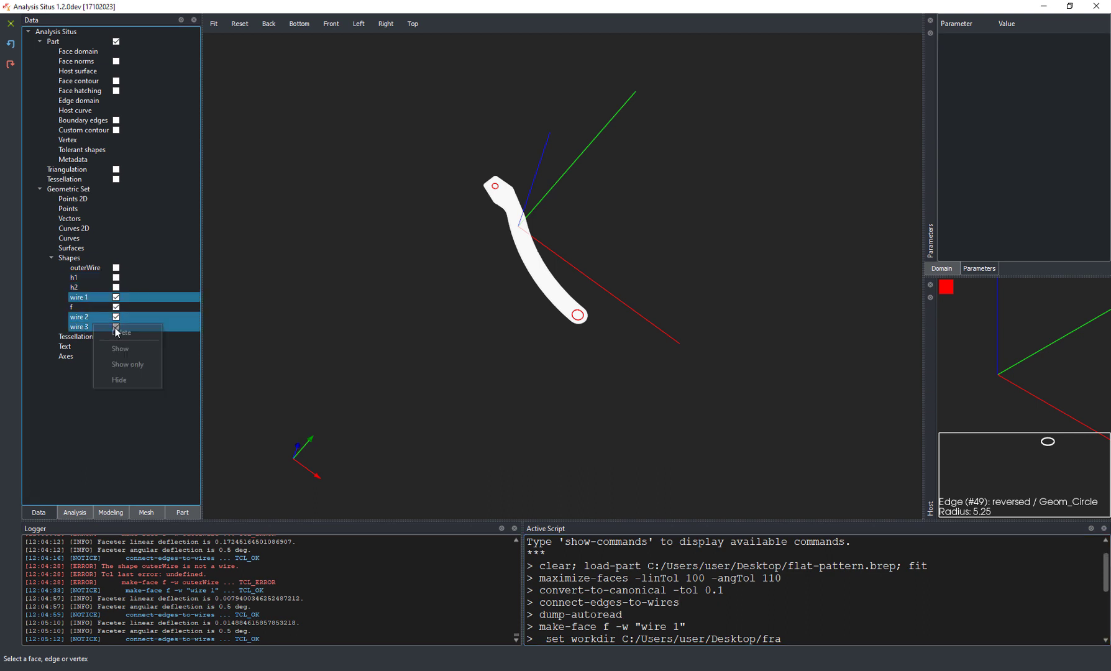
{"action": "left_click", "coordinate": [136, 366]}
{"action": "scroll", "coordinate": [467, 225], "scroll_direction": "up", "scroll_amount": 5}
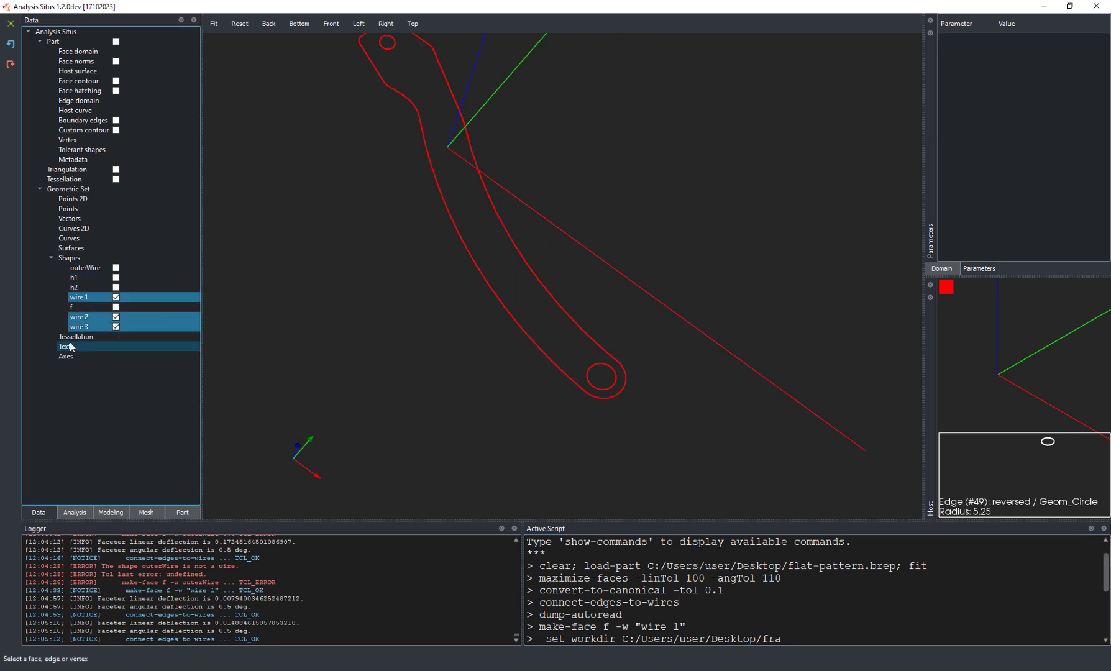
{"action": "middle_click_drag", "start_coordinate": [481, 152], "coordinate": [521, 206]}
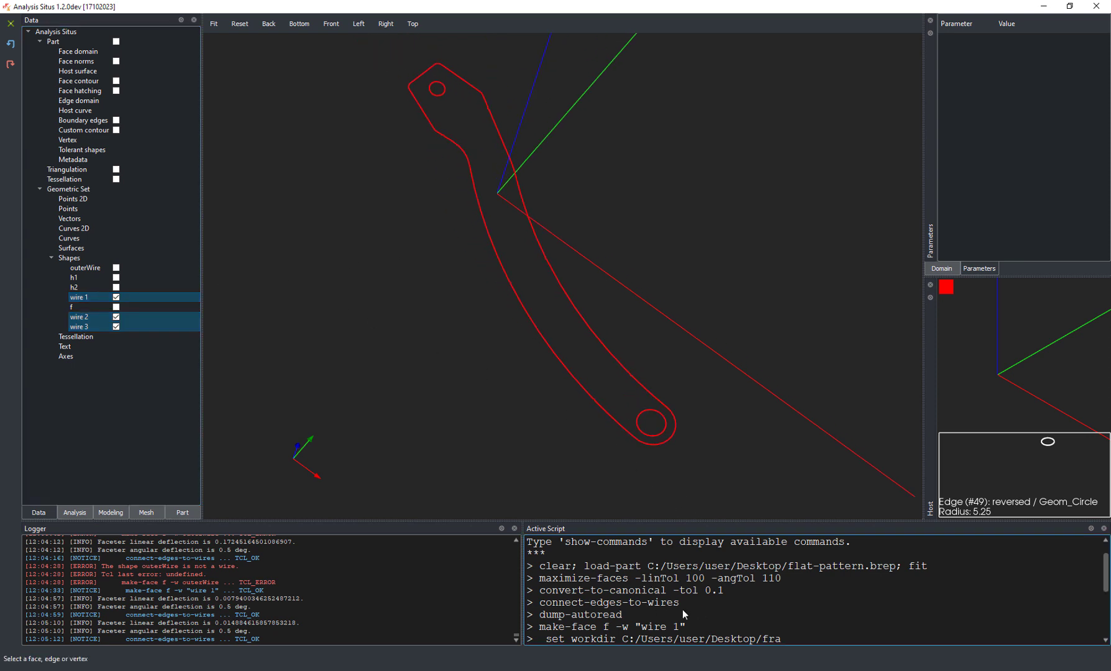
Step: Rebuild the face f from all three wires by running make-face f -w "wire 1" "wire 2" "wire 3"
{"action": "left_click", "coordinate": [797, 627]}
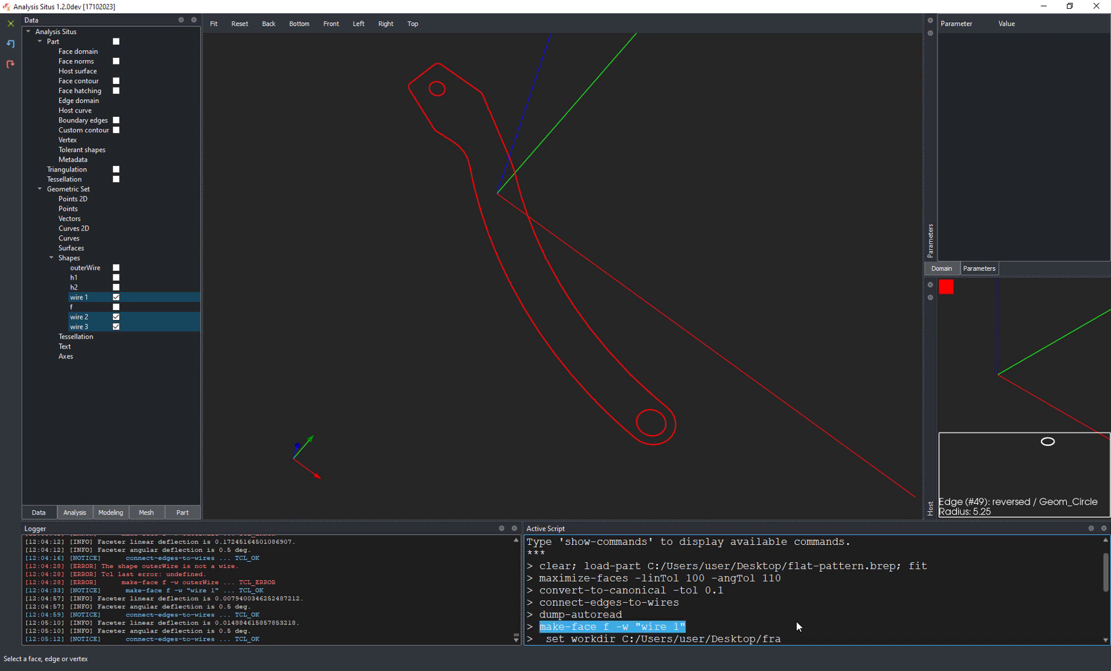
{"action": "type", "text": "\"wire 2\" \"wire 3"}
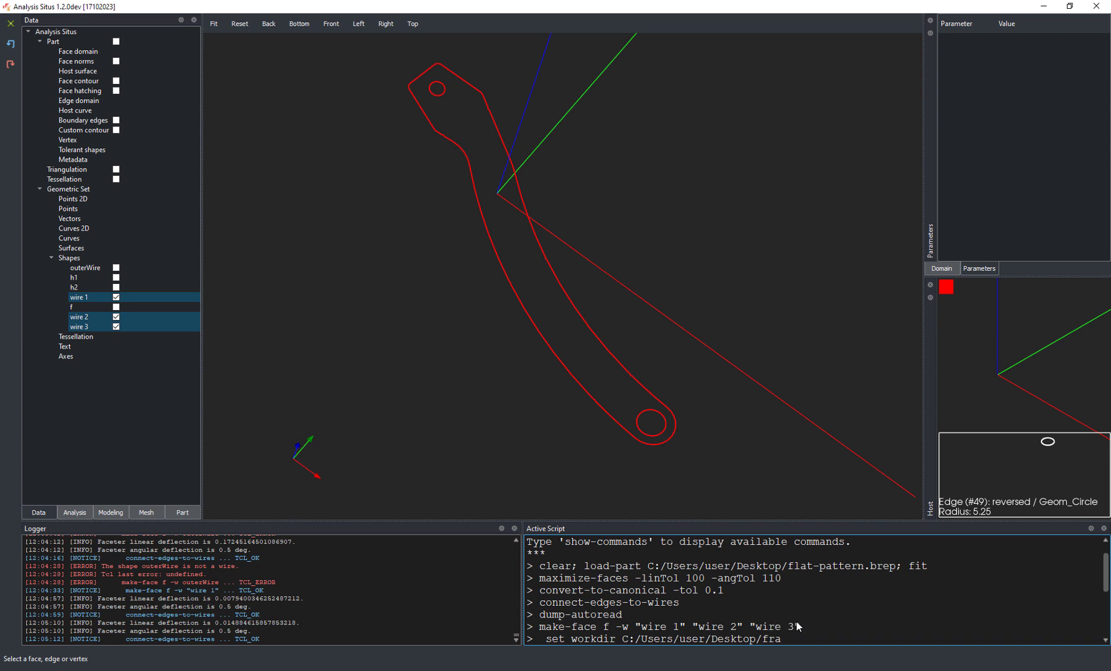
{"action": "type", "text": "\""}
{"action": "key", "text": "Return"}
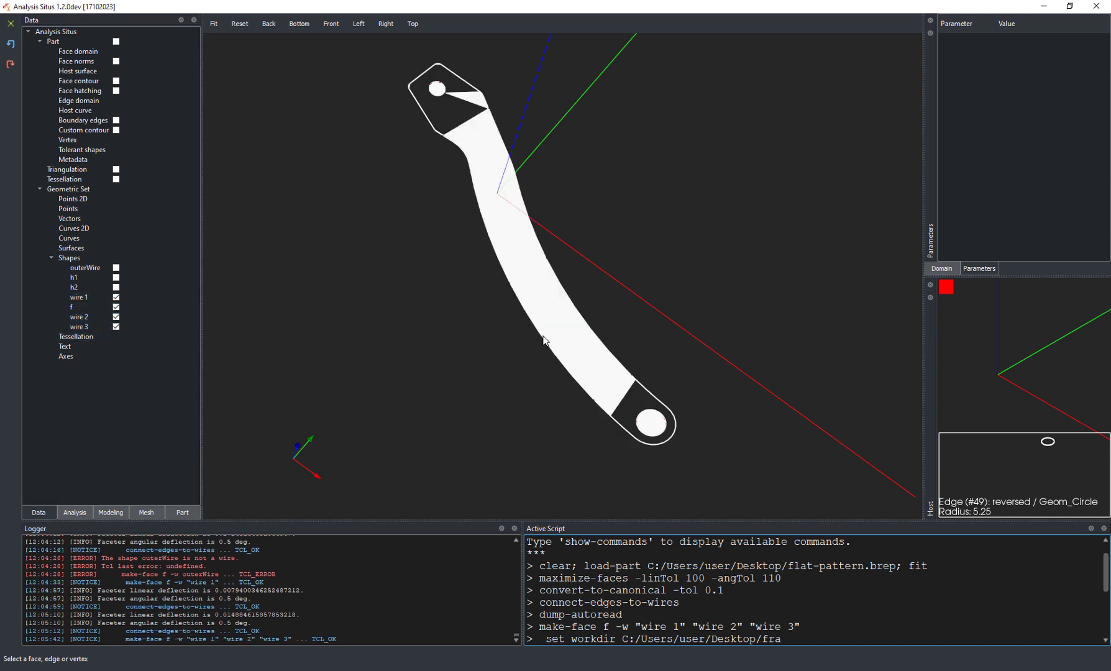
{"action": "mouse_move", "coordinate": [546, 338]}
{"action": "left_mouse_down"}
{"action": "mouse_move", "coordinate": [555, 268]}
{"action": "mouse_move", "coordinate": [547, 339]}
{"action": "left_mouse_up"}
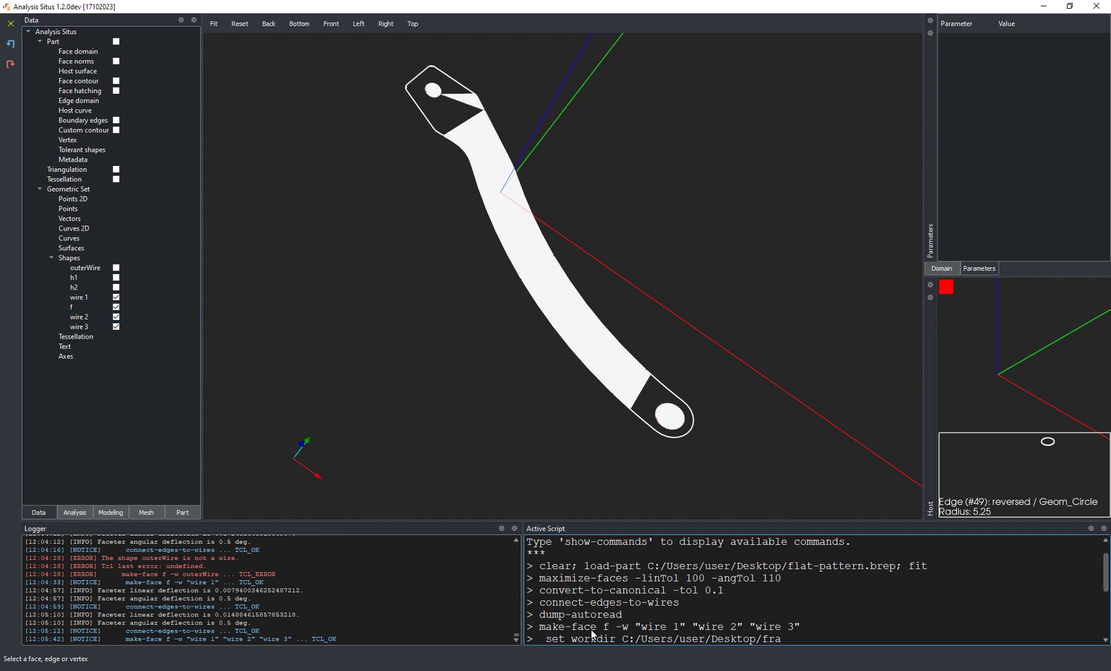
Step: Set the rebuilt face f as the part
{"action": "left_click", "coordinate": [72, 307]}
{"action": "right_click", "coordinate": [70, 307]}
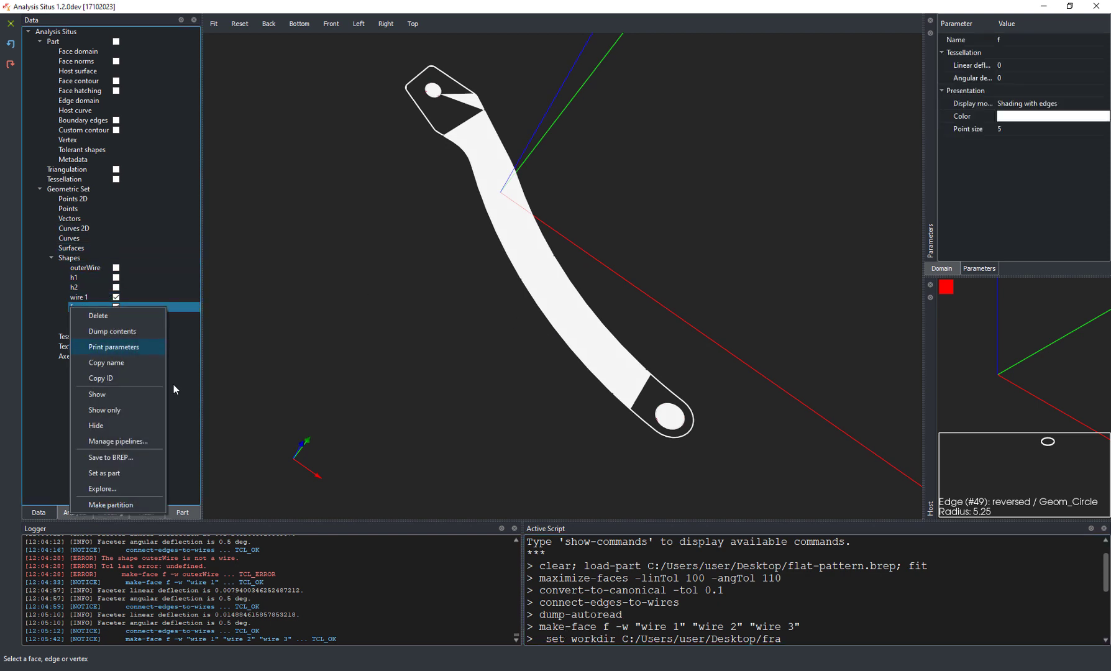
{"action": "left_click", "coordinate": [128, 471]}
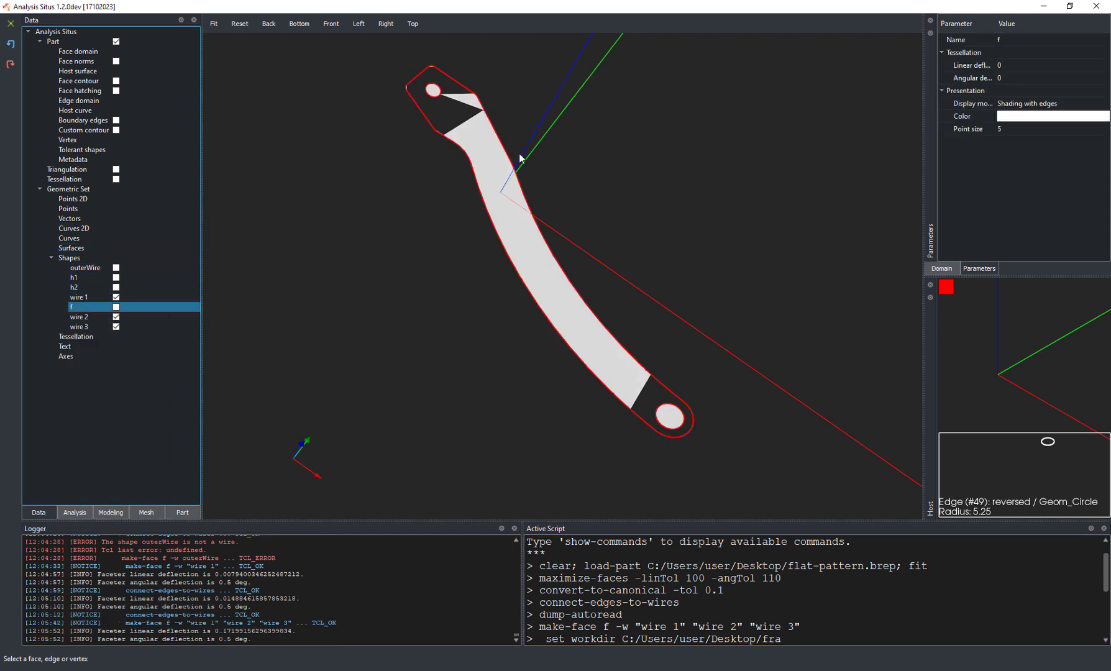
Step: Select the part's face and examine the smaller hole's contour and its orientation in the face domain
{"action": "left_click", "coordinate": [185, 516]}
{"action": "left_click", "coordinate": [128, 194]}
{"action": "left_click", "coordinate": [487, 176]}
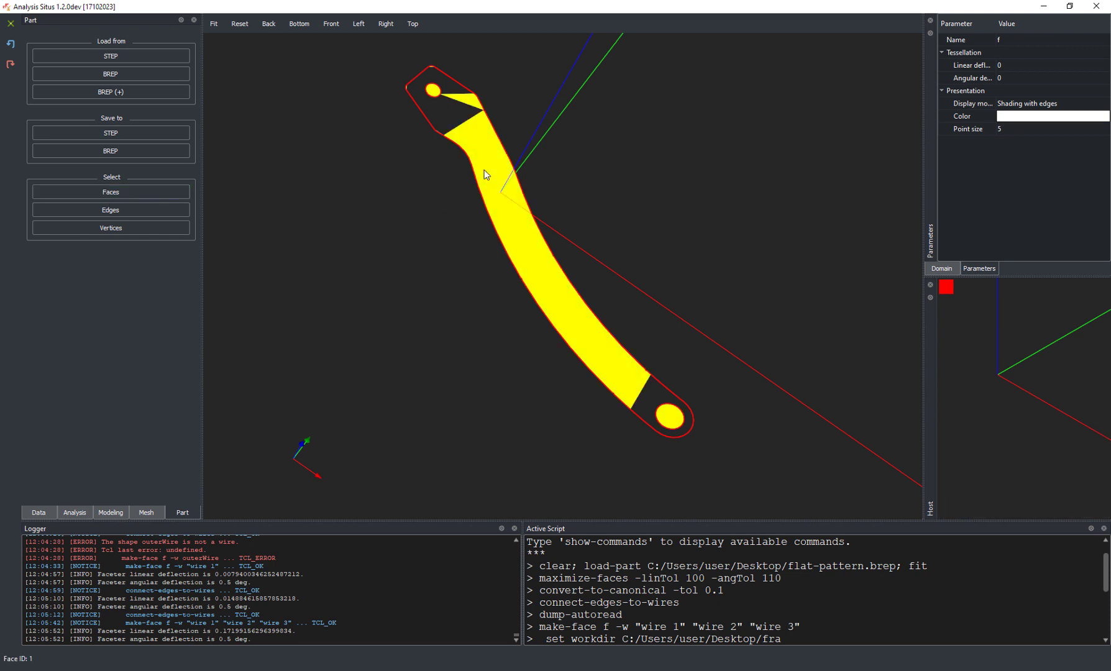
{"action": "left_click", "coordinate": [942, 268]}
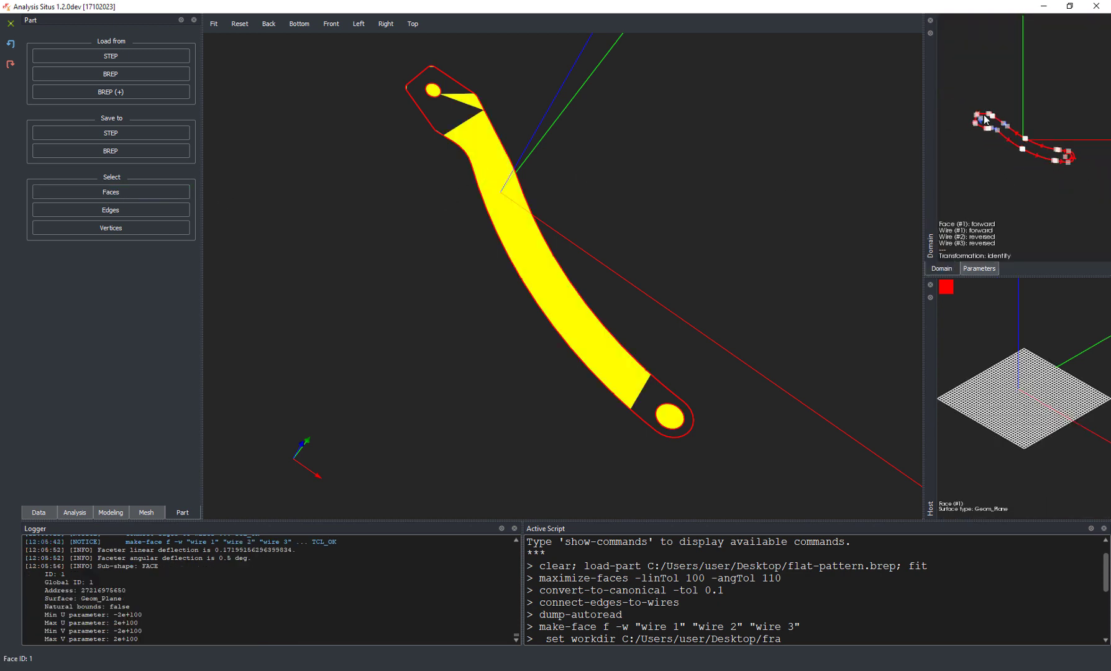
{"action": "scroll", "coordinate": [1007, 125], "scroll_direction": "up", "scroll_amount": 10}
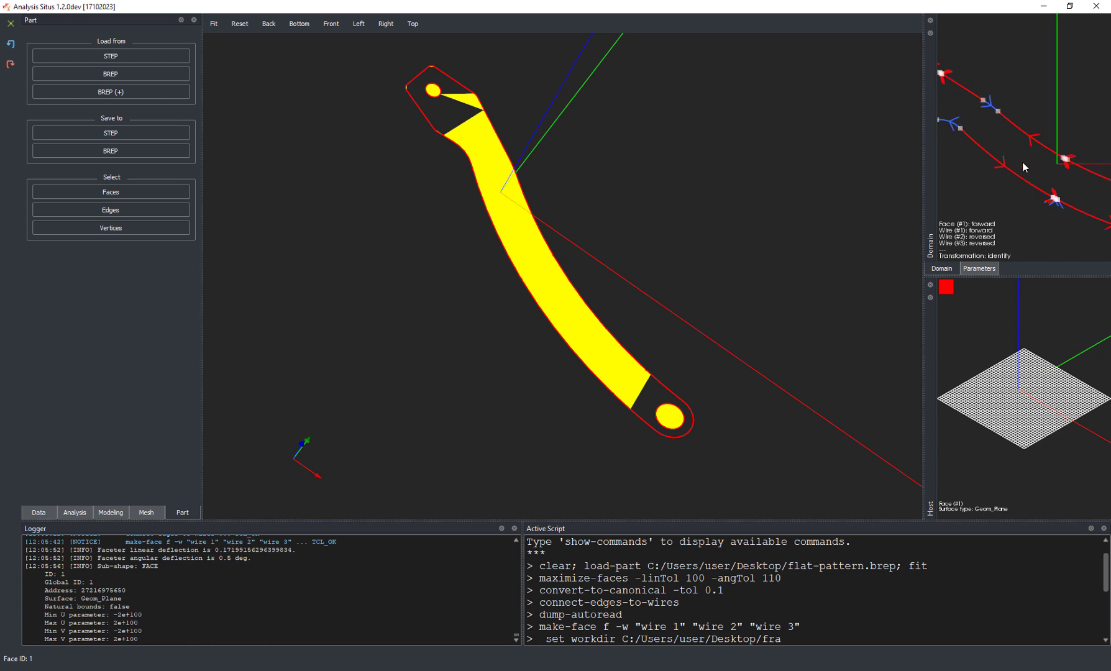
{"action": "scroll", "coordinate": [1021, 163], "scroll_direction": "down", "scroll_amount": 3}
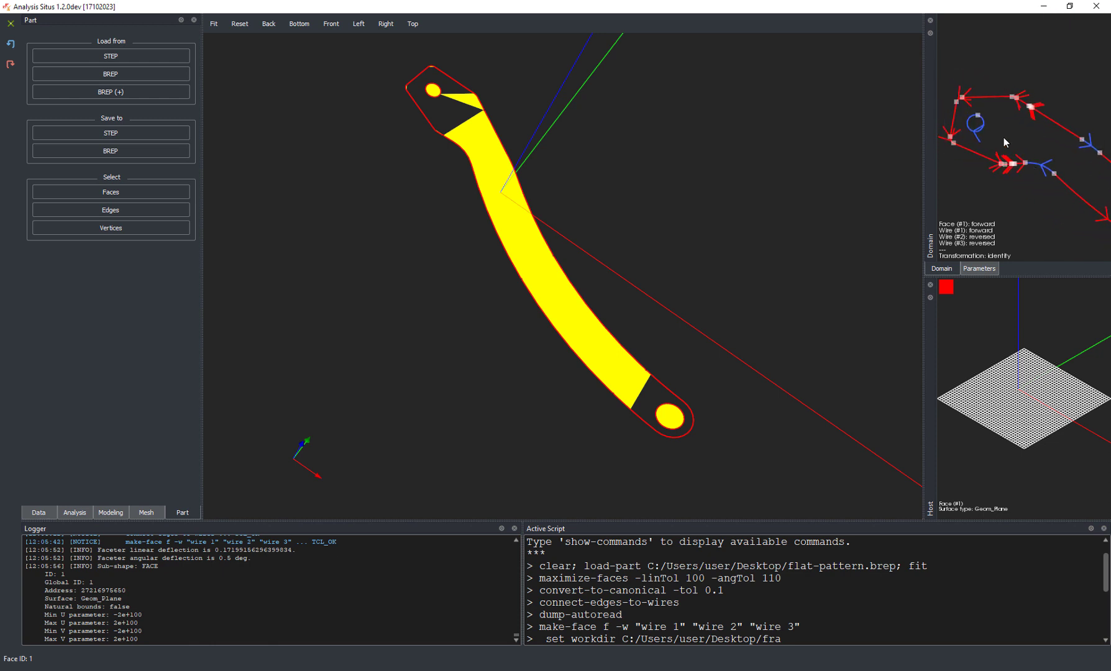
{"action": "middle_click_drag", "start_coordinate": [1022, 112], "coordinate": [1051, 147]}
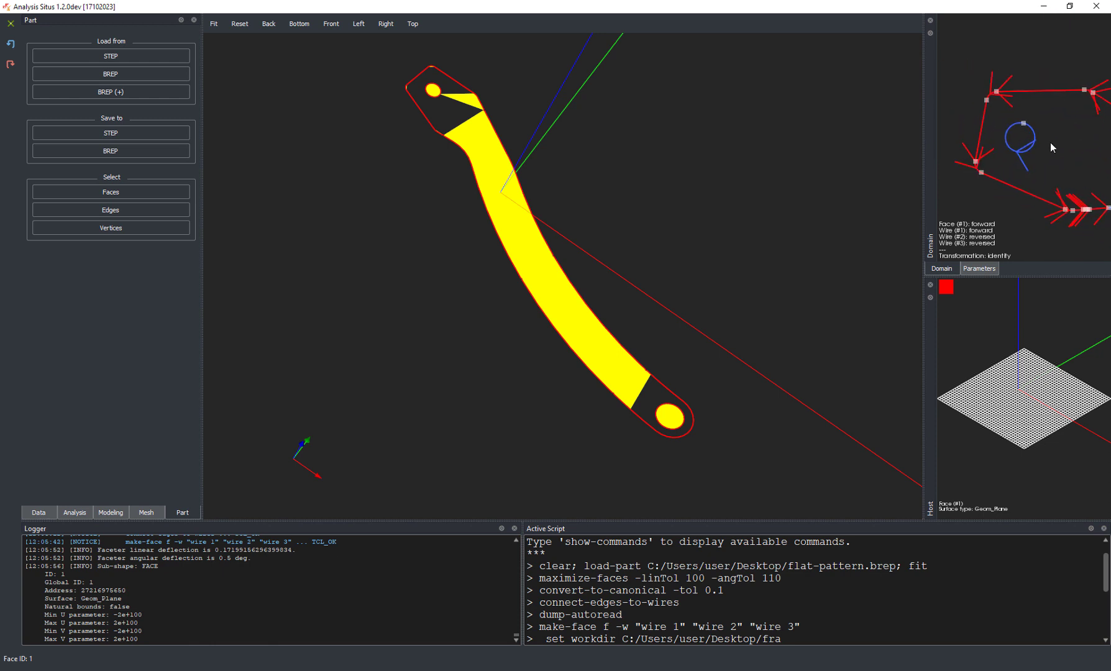
{"action": "scroll", "coordinate": [1021, 160], "scroll_direction": "up", "scroll_amount": 5}
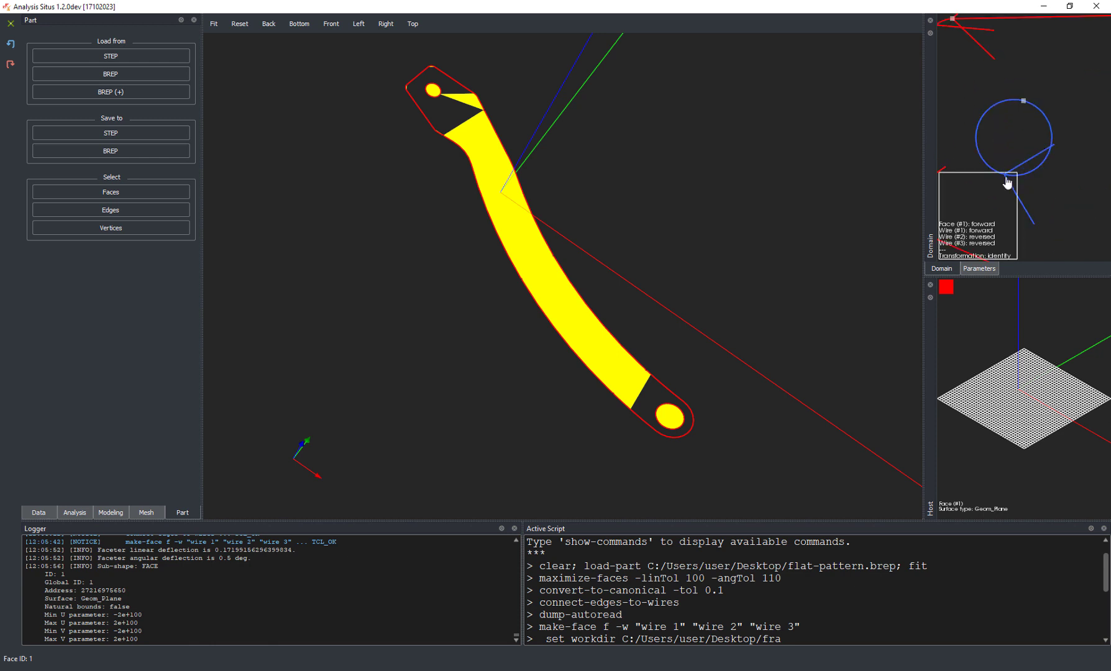
{"action": "scroll", "coordinate": [991, 113], "scroll_direction": "down", "scroll_amount": 5}
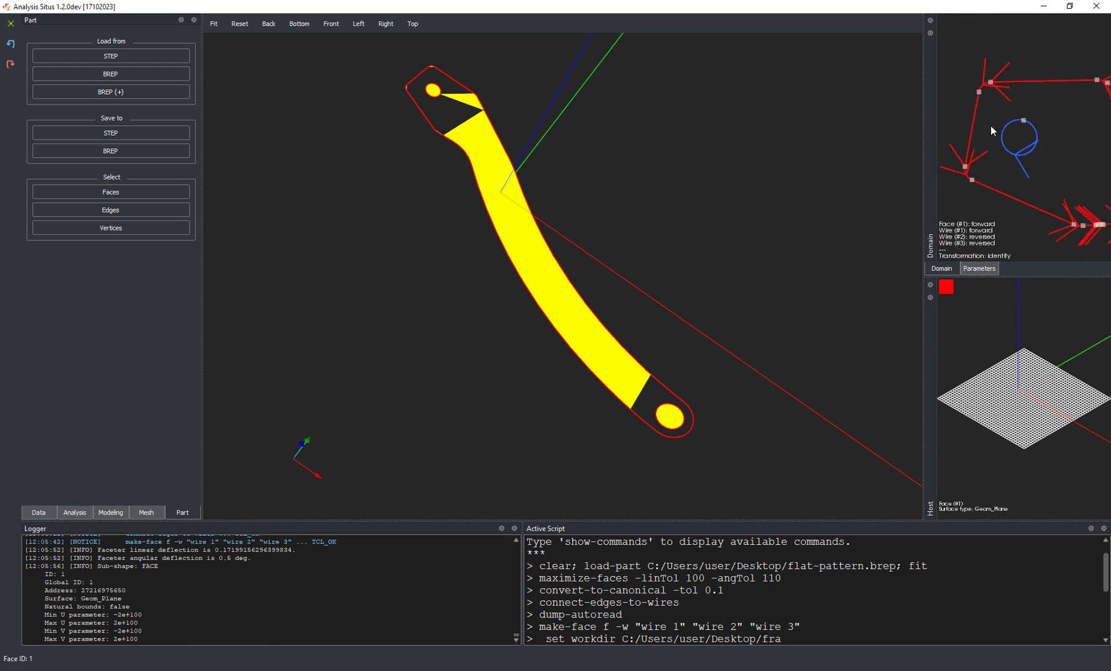
{"action": "left_click", "coordinate": [1035, 136]}
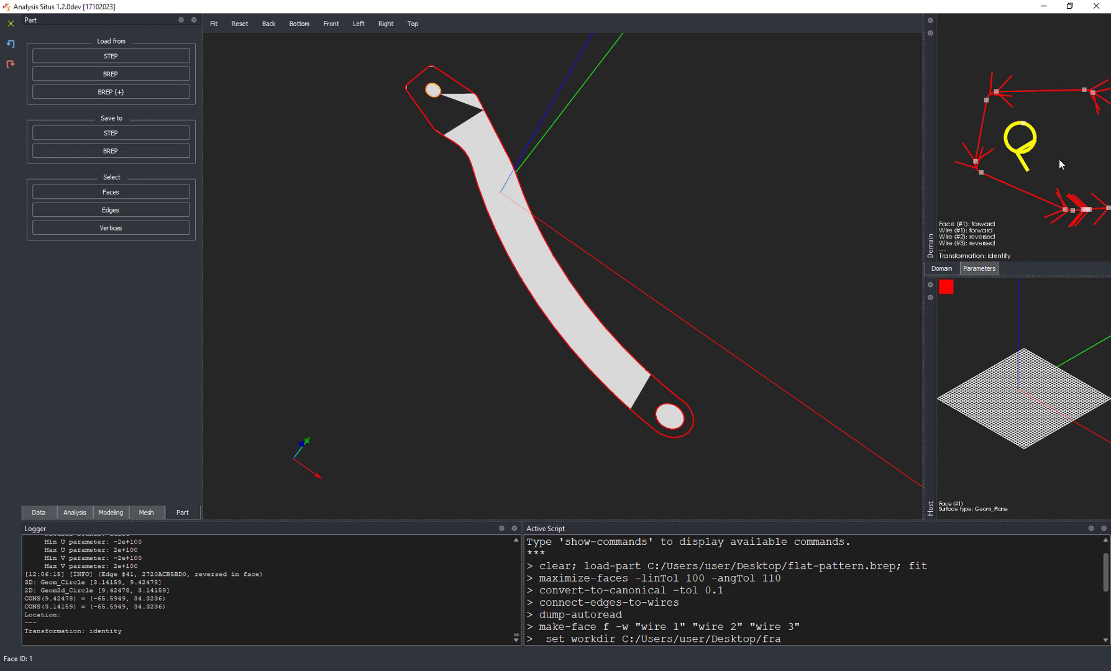
Step: Examine the larger hole's contour and its orientation in the face domain
{"action": "middle_click_drag", "start_coordinate": [1061, 164], "coordinate": [1025, 146]}
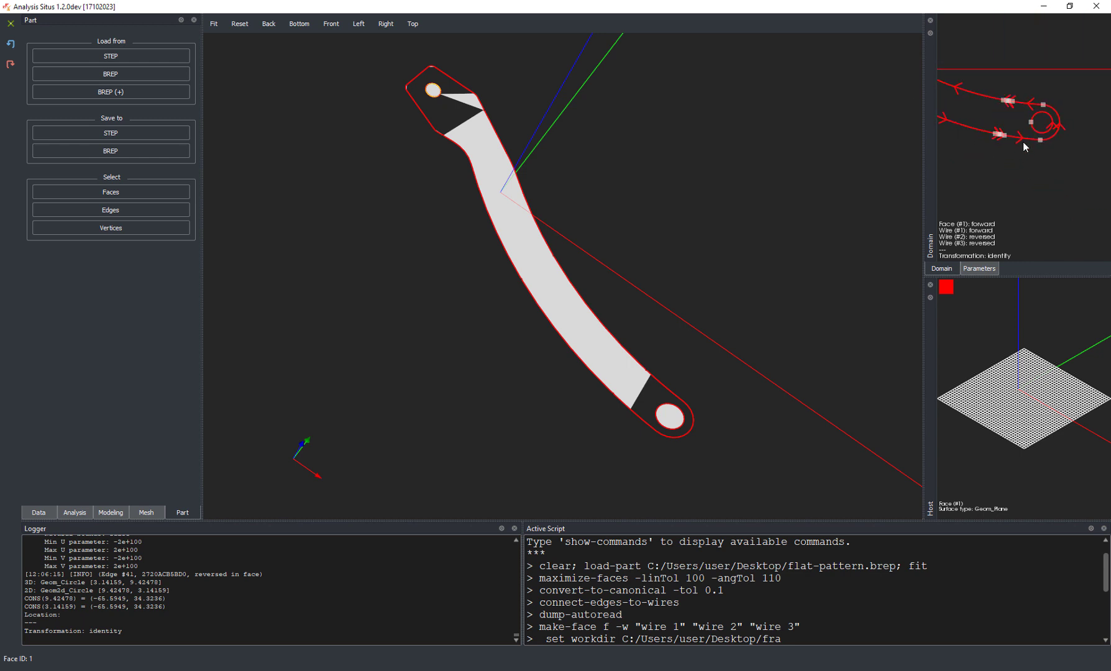
{"action": "scroll", "coordinate": [1025, 147], "scroll_direction": "up", "scroll_amount": 8}
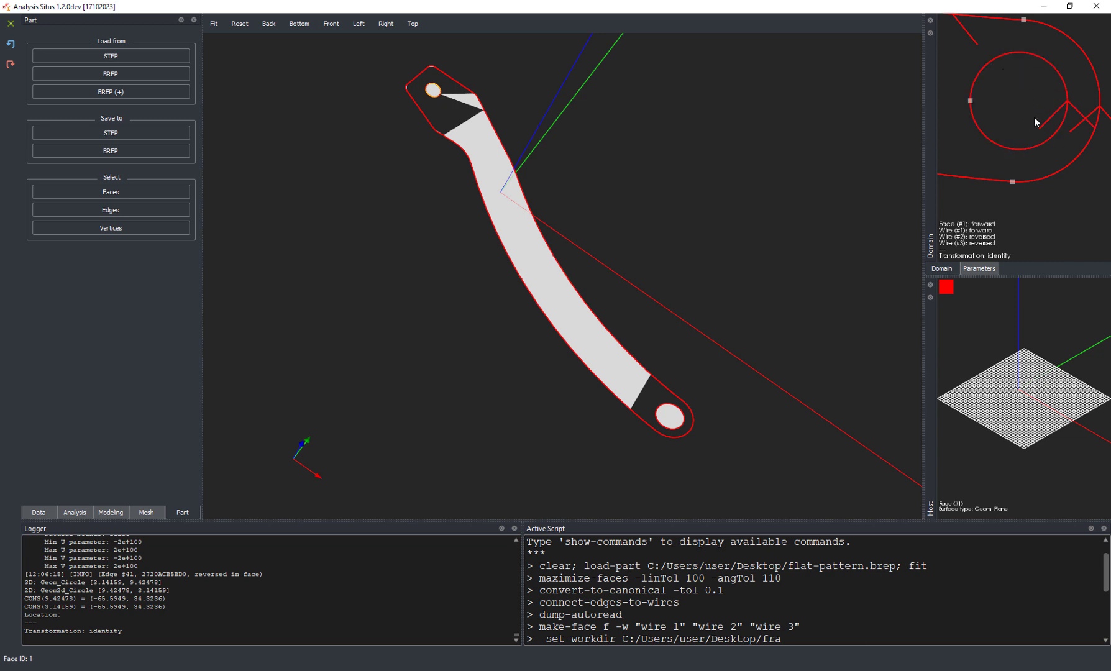
{"action": "left_click", "coordinate": [1057, 70]}
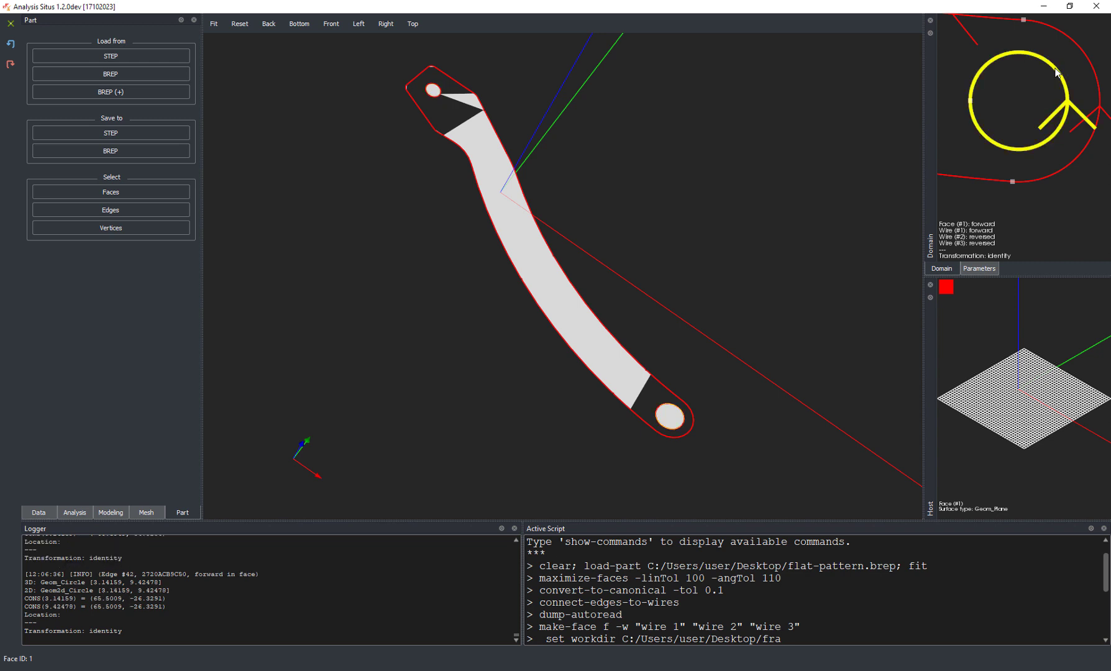
{"action": "left_click", "coordinate": [1040, 91]}
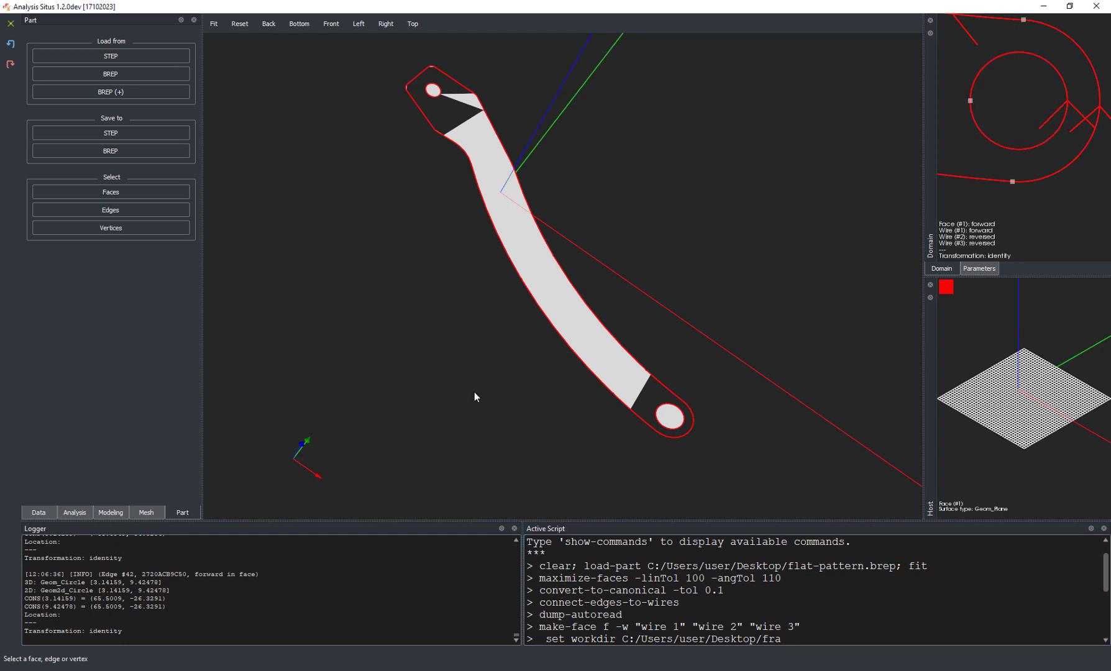
Step: Run the repair command on the part to fix the wire orientations of the face
{"action": "scroll", "coordinate": [553, 313], "scroll_direction": "down", "scroll_amount": 5}
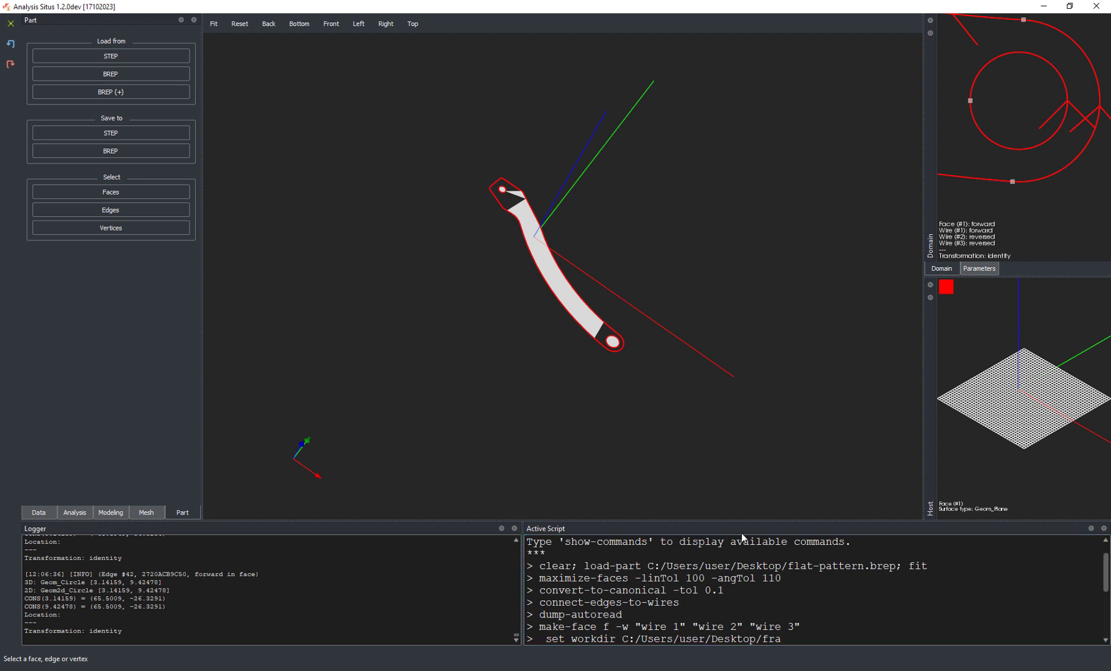
{"action": "key", "text": "Return"}
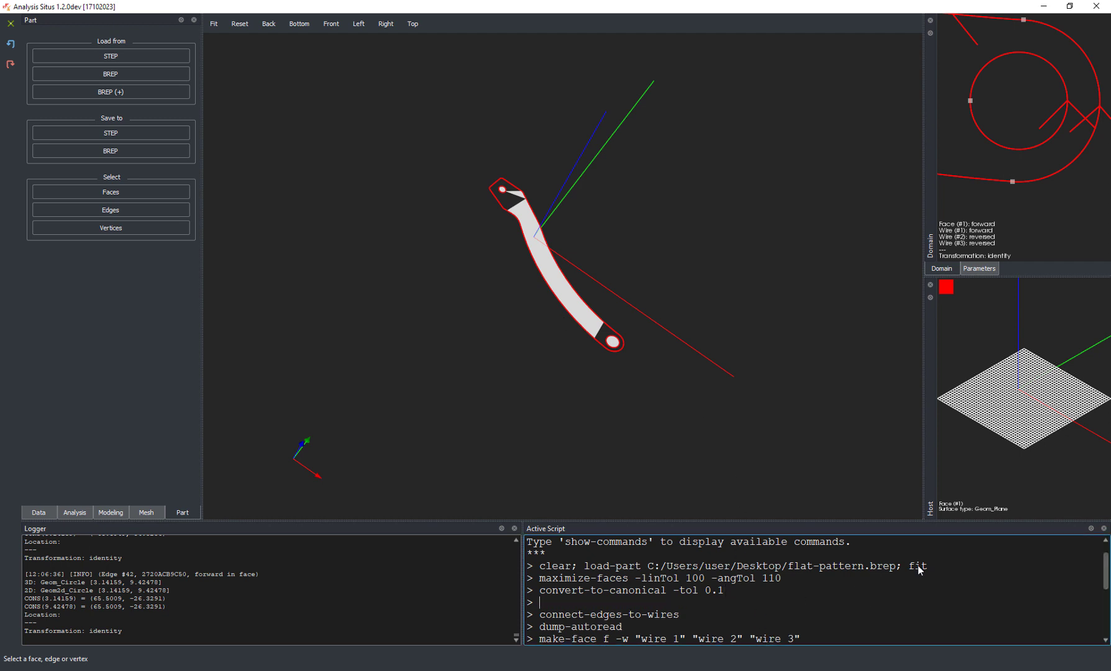
{"action": "type", "text": "repair"}
{"action": "key", "text": "Down"}
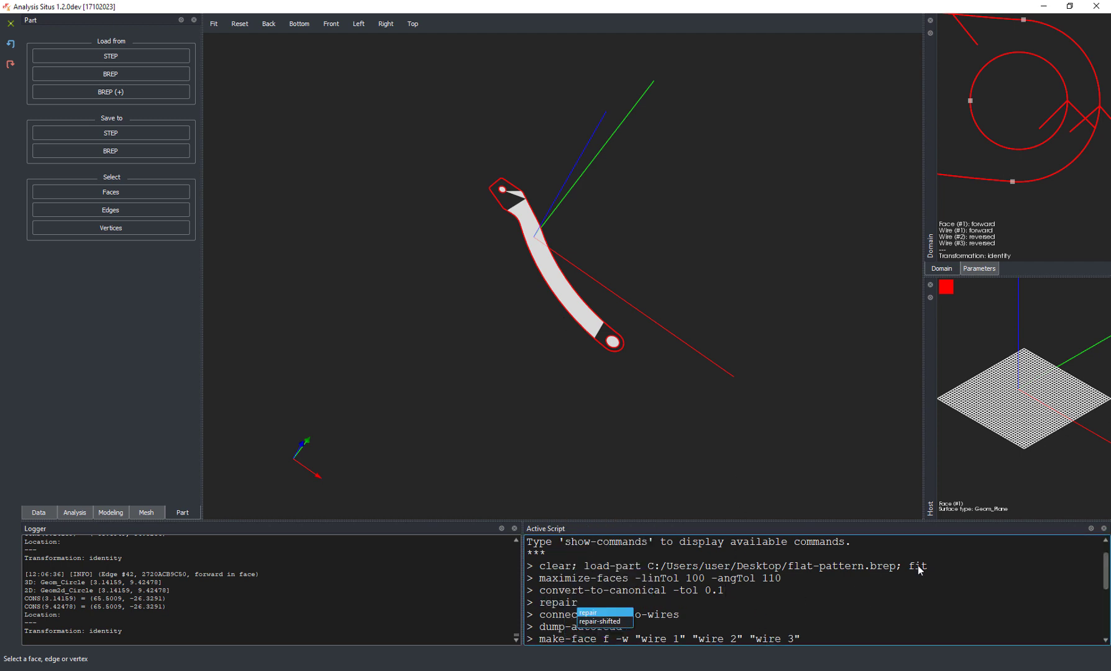
{"action": "key", "text": "Return"}
{"action": "key", "text": "Return"}
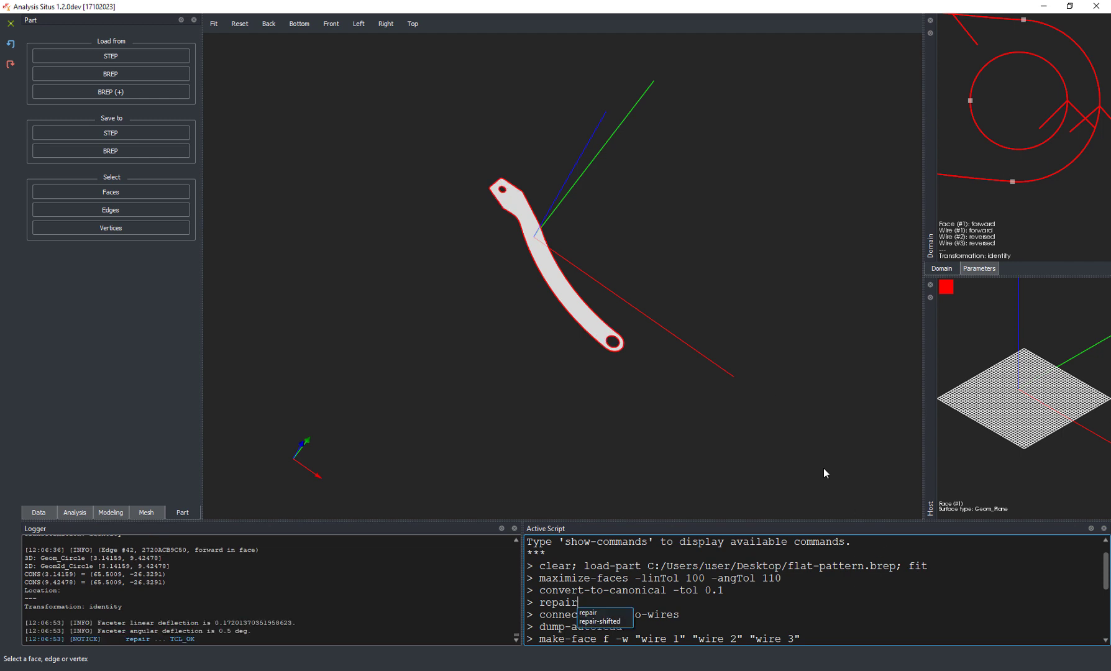
Step: Inspect the repaired face, checking its contour orientations in the domain view and its host surface
{"action": "left_click", "coordinate": [536, 225]}
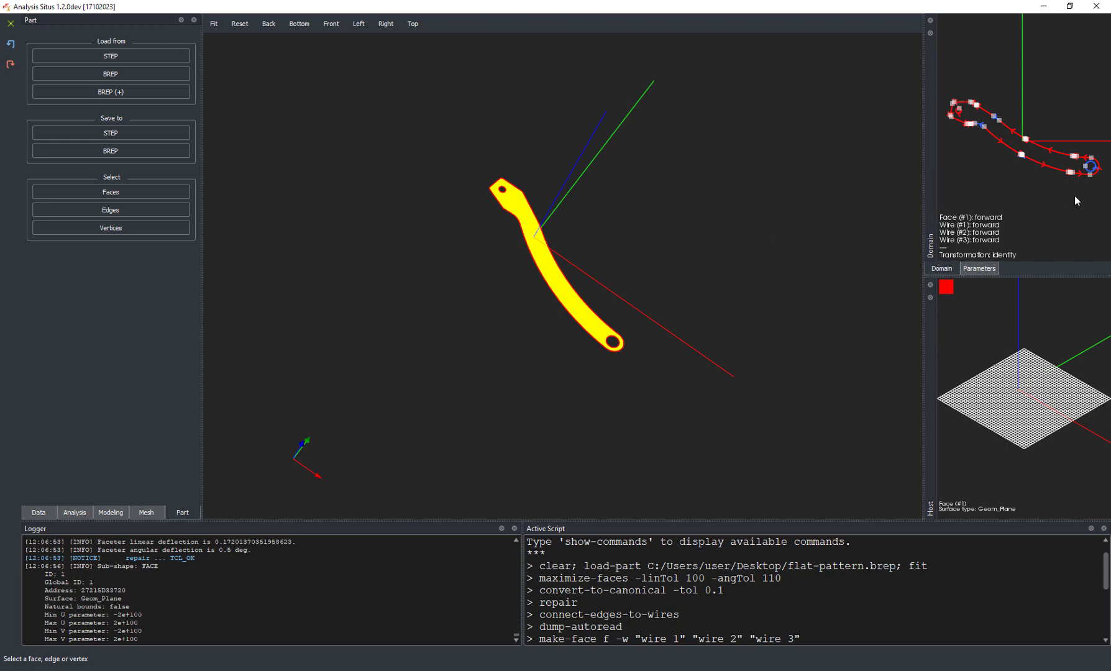
{"action": "scroll", "coordinate": [1038, 128], "scroll_direction": "up", "scroll_amount": 5}
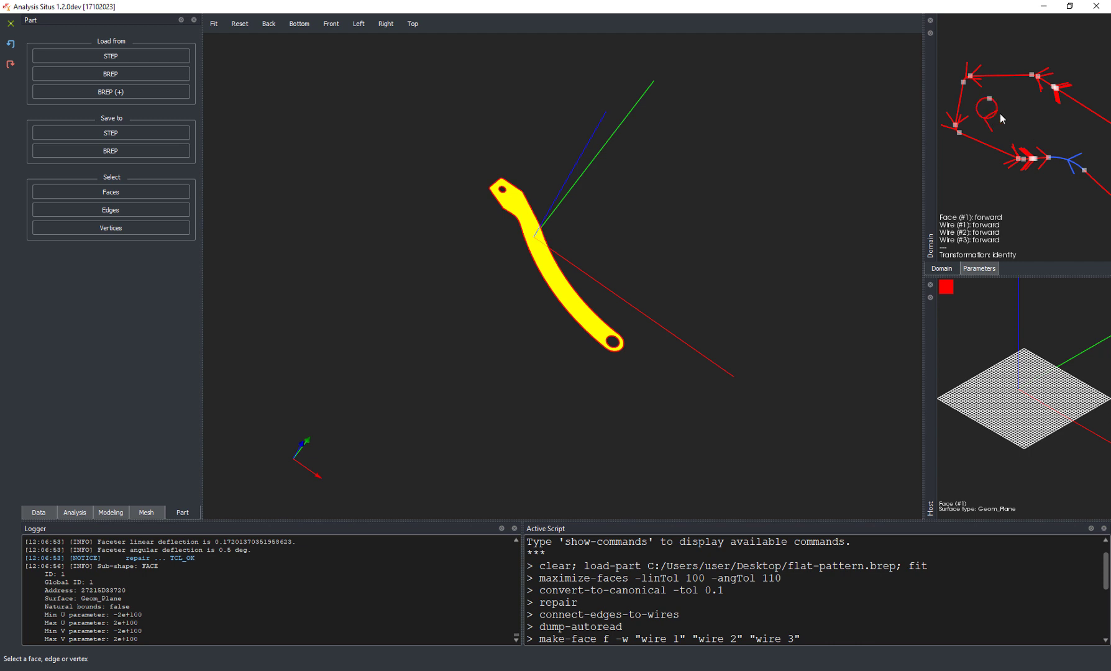
{"action": "scroll", "coordinate": [1031, 134], "scroll_direction": "down", "scroll_amount": 2}
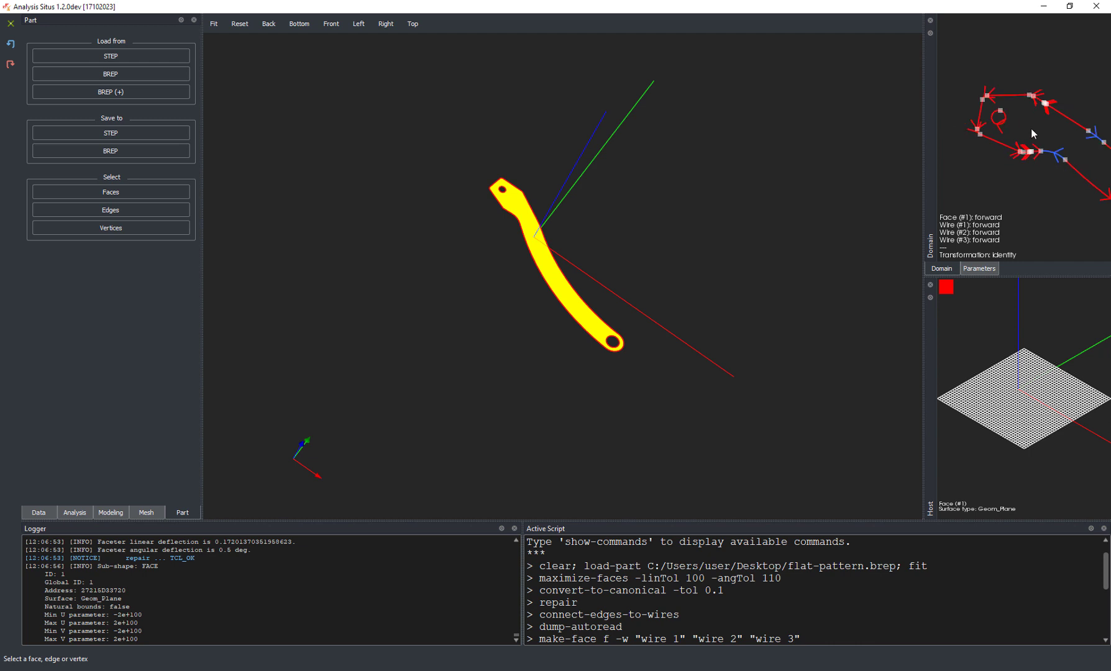
{"action": "left_click_drag", "start_coordinate": [761, 159], "coordinate": [717, 172]}
{"action": "left_click", "coordinate": [524, 228]}
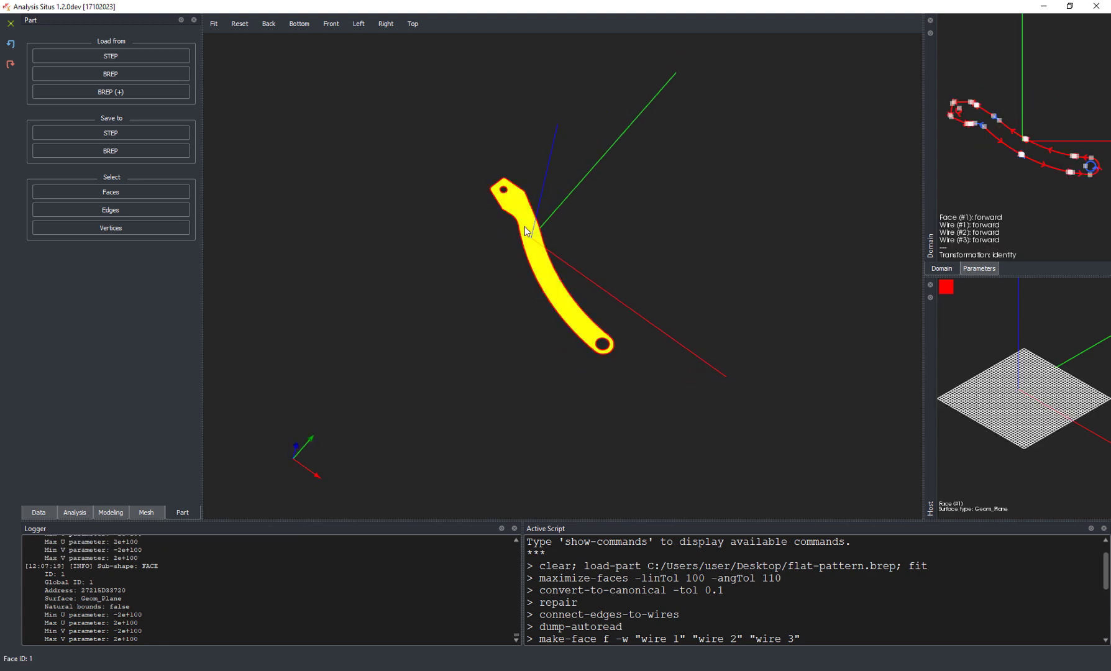
{"action": "left_click_drag", "start_coordinate": [1108, 439], "coordinate": [1048, 373]}
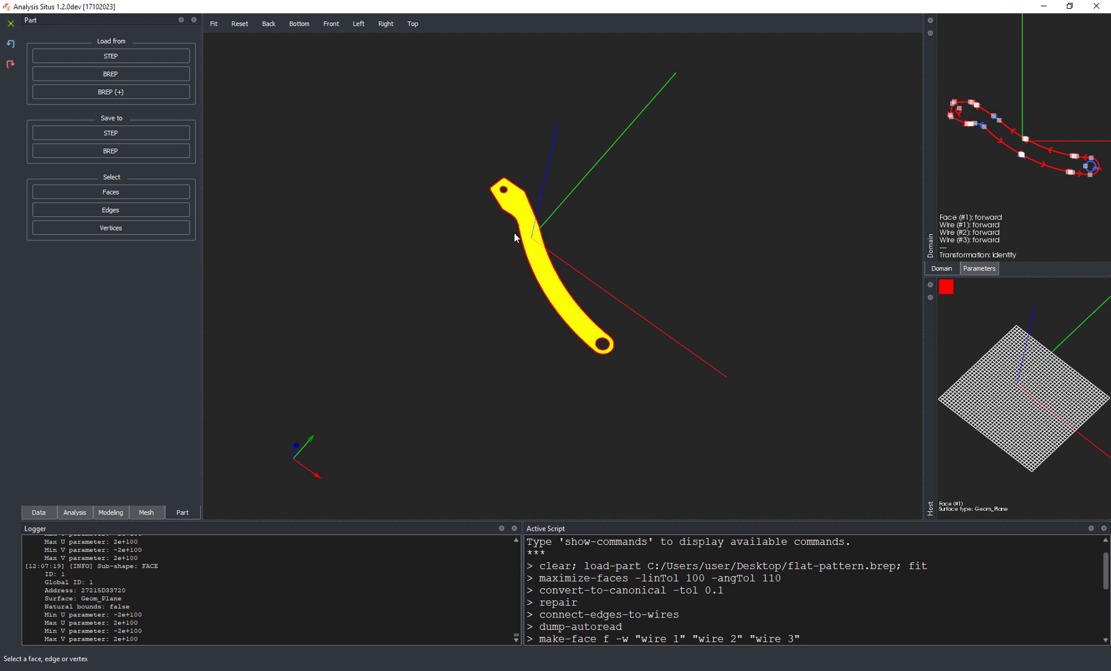
{"action": "left_click_drag", "start_coordinate": [514, 232], "coordinate": [634, 346]}
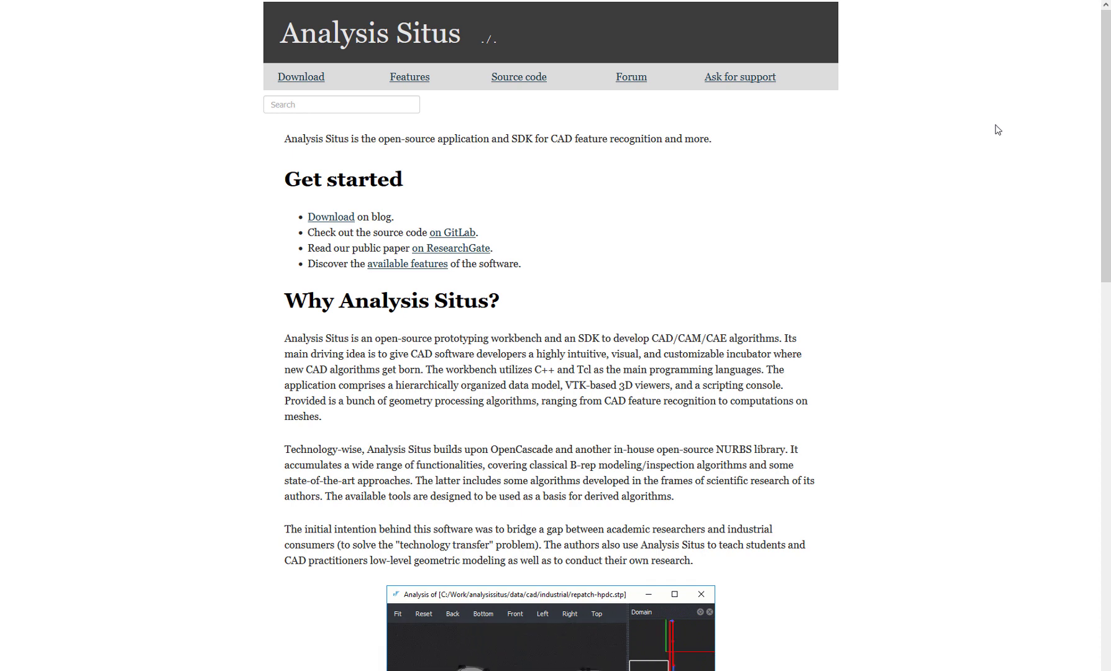
{"action": "scroll", "coordinate": [997, 130], "scroll_direction": "down", "scroll_amount": 2}
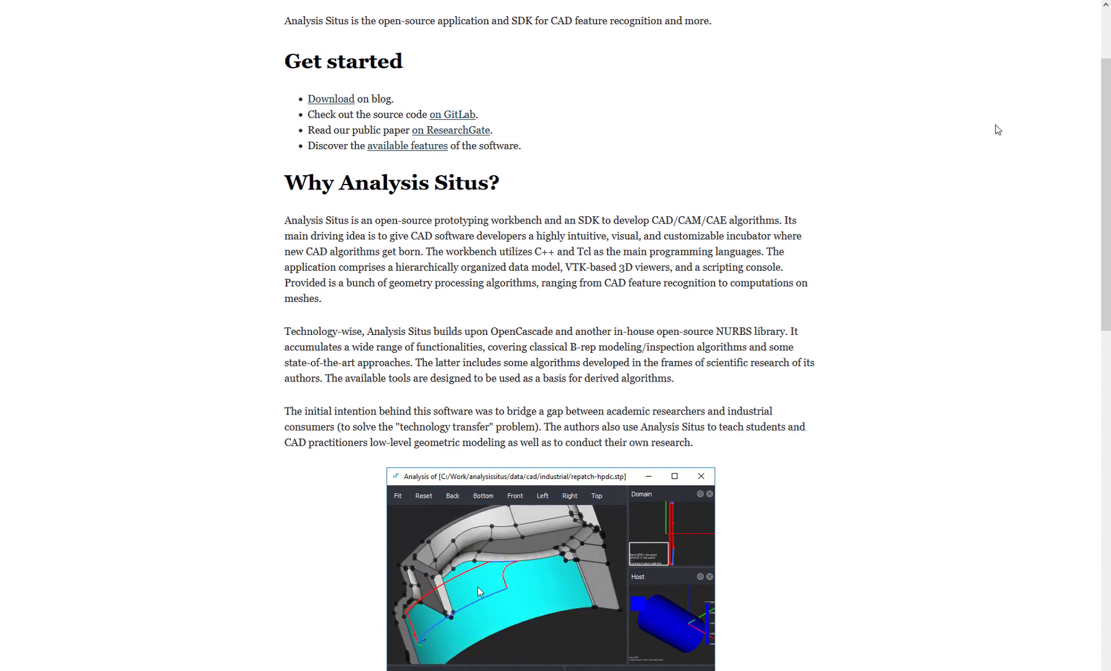
Step: Read through the Analysis Situs home page from the introduction to the citation details and the Addendum links
{"action": "scroll", "coordinate": [997, 129], "scroll_direction": "down", "scroll_amount": 1}
{"action": "scroll", "coordinate": [997, 129], "scroll_direction": "down", "scroll_amount": 3}
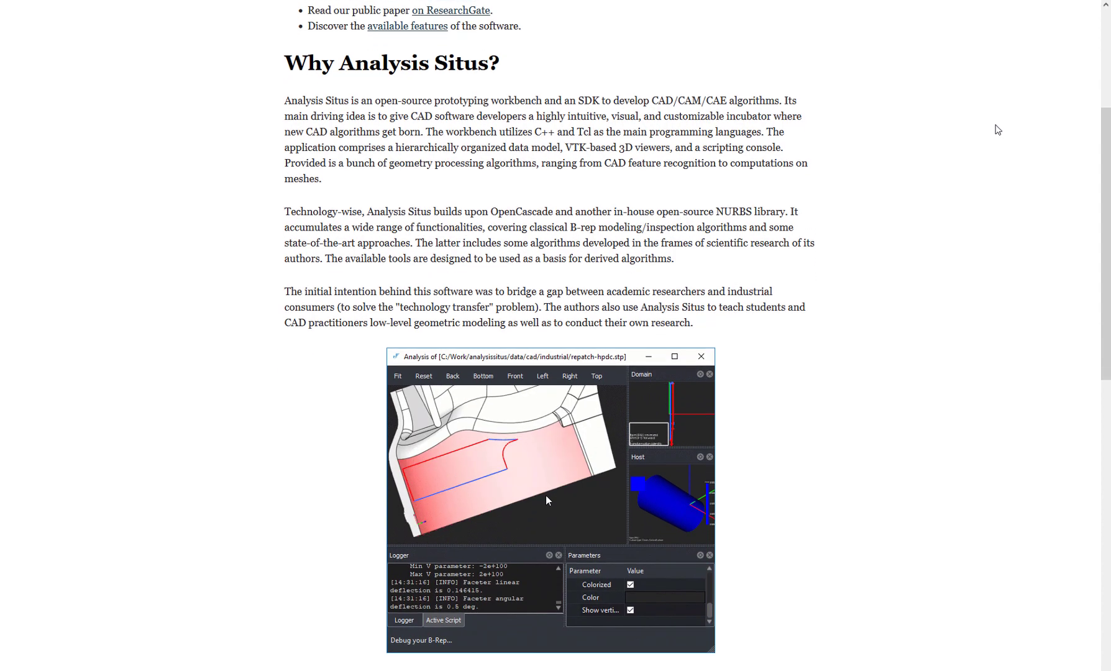
{"action": "scroll", "coordinate": [997, 129], "scroll_direction": "down", "scroll_amount": 1}
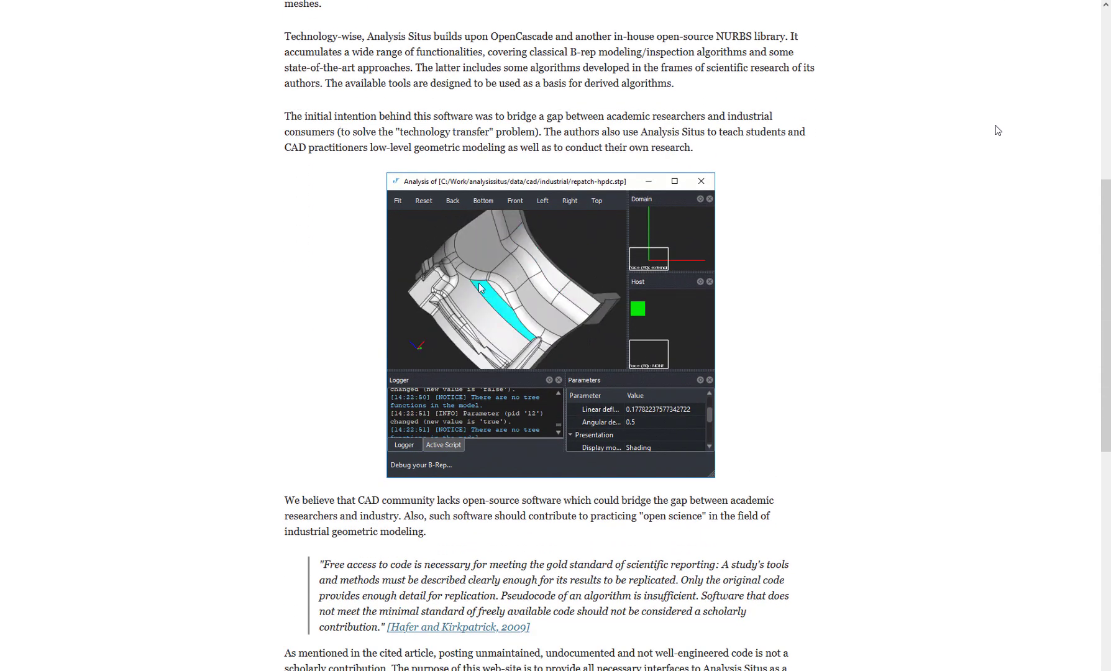
{"action": "scroll", "coordinate": [997, 129], "scroll_direction": "down", "scroll_amount": 3}
{"action": "scroll", "coordinate": [997, 130], "scroll_direction": "down", "scroll_amount": 2}
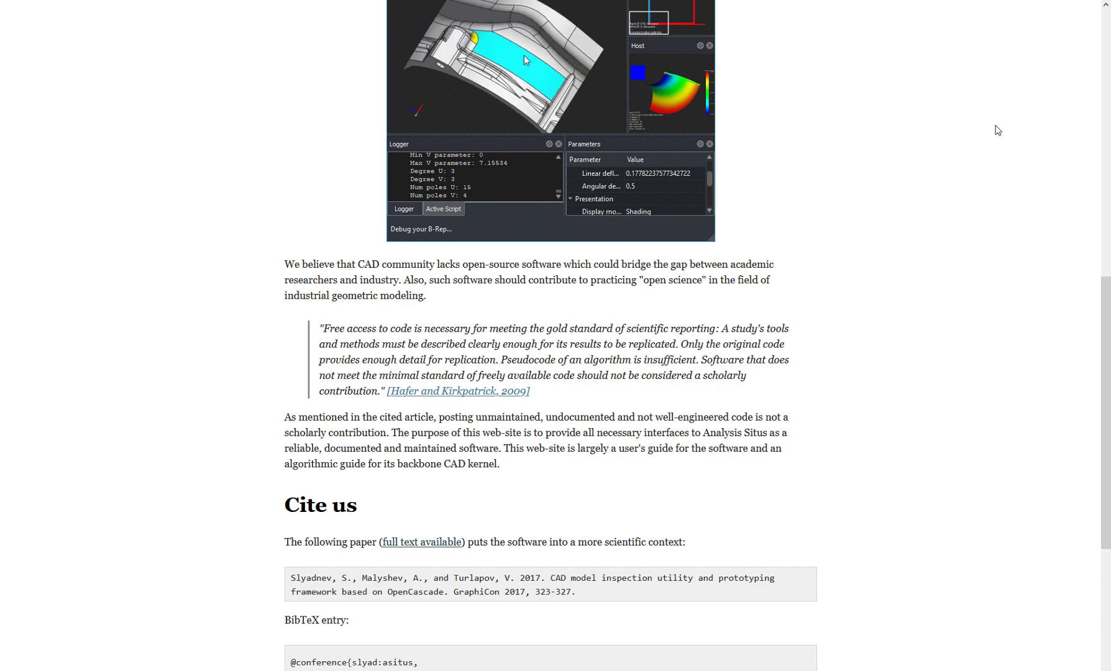
{"action": "scroll", "coordinate": [997, 130], "scroll_direction": "down", "scroll_amount": 3}
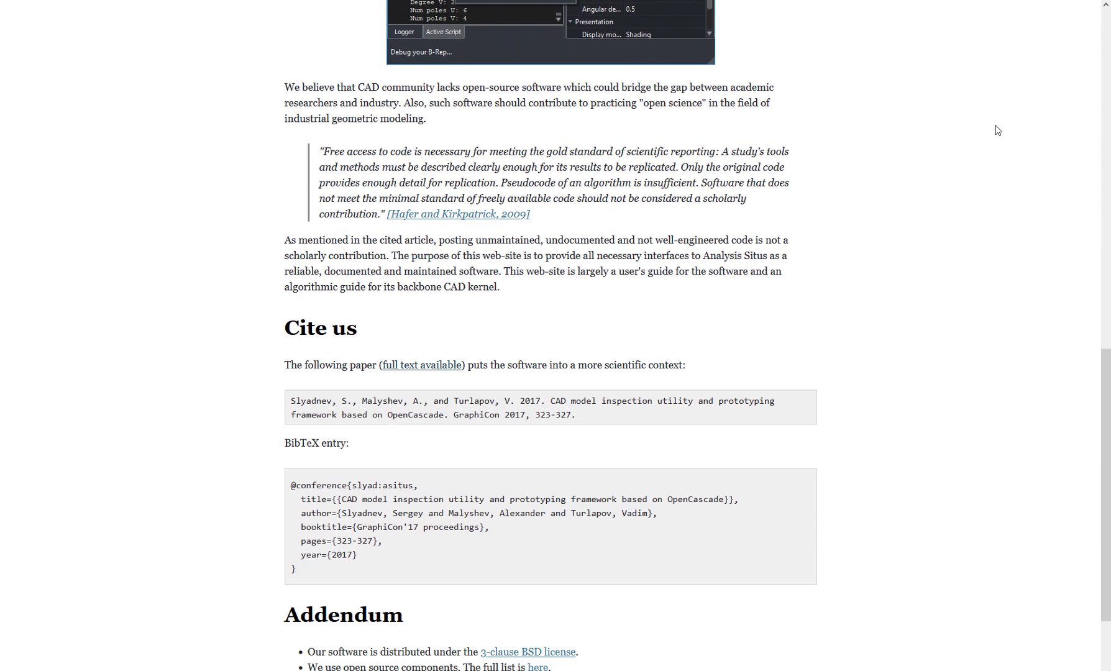
{"action": "scroll", "coordinate": [997, 129], "scroll_direction": "down", "scroll_amount": 2}
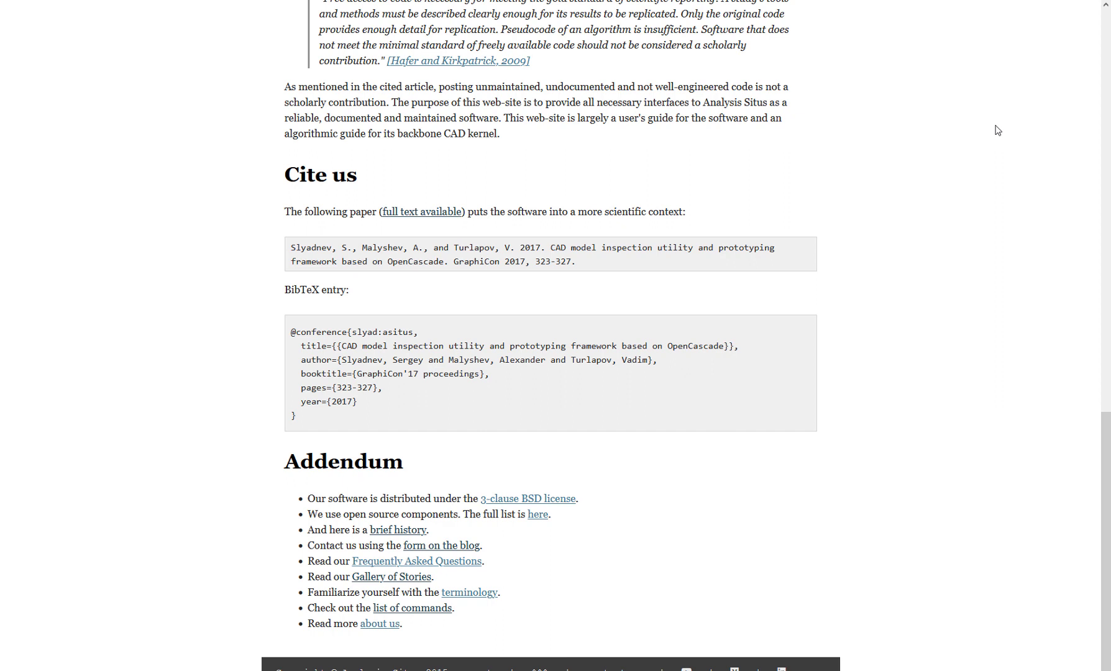
Step: Switch to Far Manager and open the src folder of occt-7.7.0
{"action": "key", "text": "alt+Tab"}
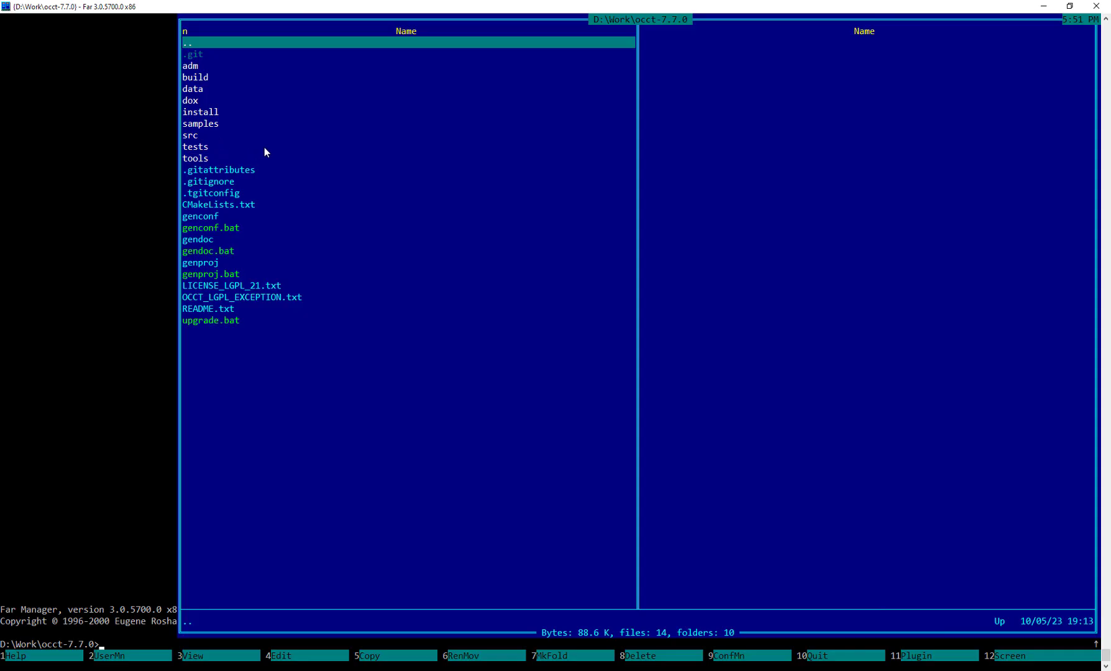
{"action": "key", "text": "Down"}
{"action": "key", "text": "Down"}
{"action": "key", "text": "Down"}
{"action": "key", "text": "Down"}
{"action": "key", "text": "Down"}
{"action": "key", "text": "Down"}
{"action": "key", "text": "Down"}
{"action": "key", "text": "Down"}
{"action": "key", "text": "Return"}
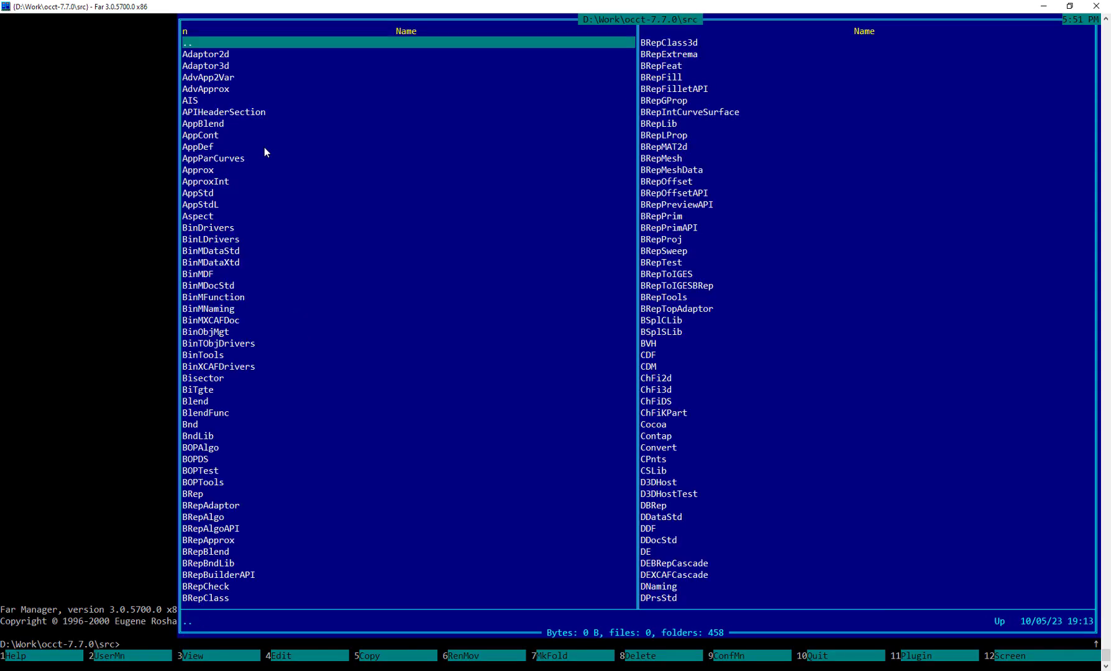
Step: Find the ShapeUpgrade package among the source folders and open it
{"action": "key", "text": "Down"}
{"action": "key", "text": "alt+s"}
{"action": "type", "text": "hap"}
{"action": "key", "text": "Down"}
{"action": "key", "text": "Down"}
{"action": "key", "text": "Down"}
{"action": "key", "text": "Down"}
{"action": "key", "text": "Down"}
{"action": "key", "text": "Down"}
{"action": "key", "text": "Down"}
{"action": "key", "text": "Down"}
{"action": "key", "text": "Down"}
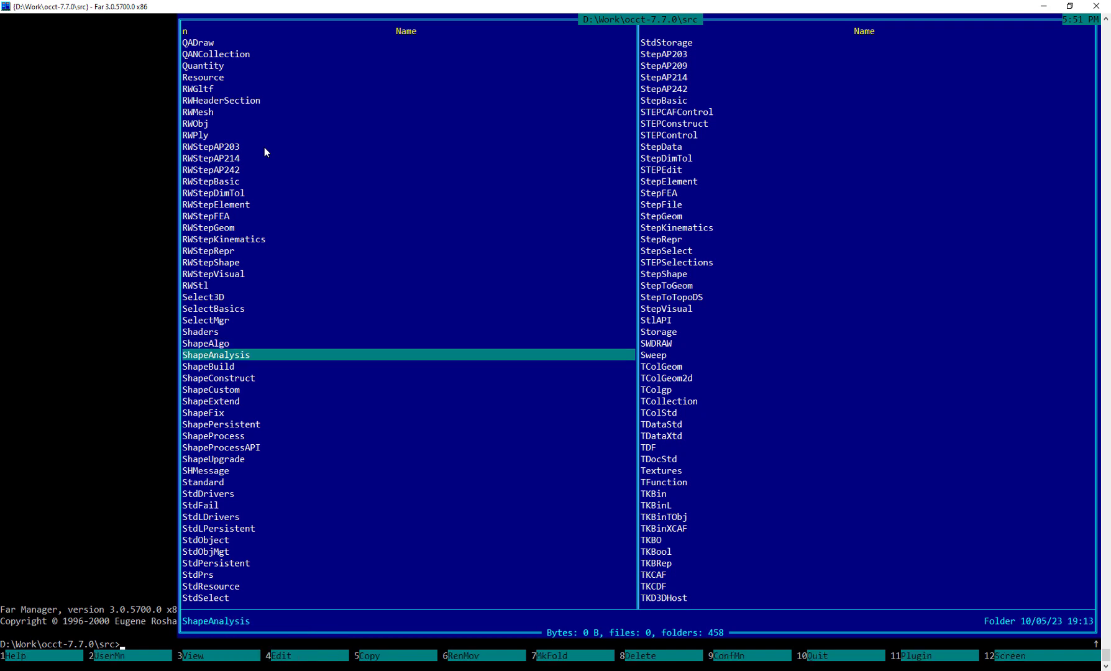
{"action": "key", "text": "Down"}
{"action": "key", "text": "Return"}
Step: Open the header file ShapeUpgrade_UnifySameDomain.hxx in the editor
{"action": "key", "text": "Down"}
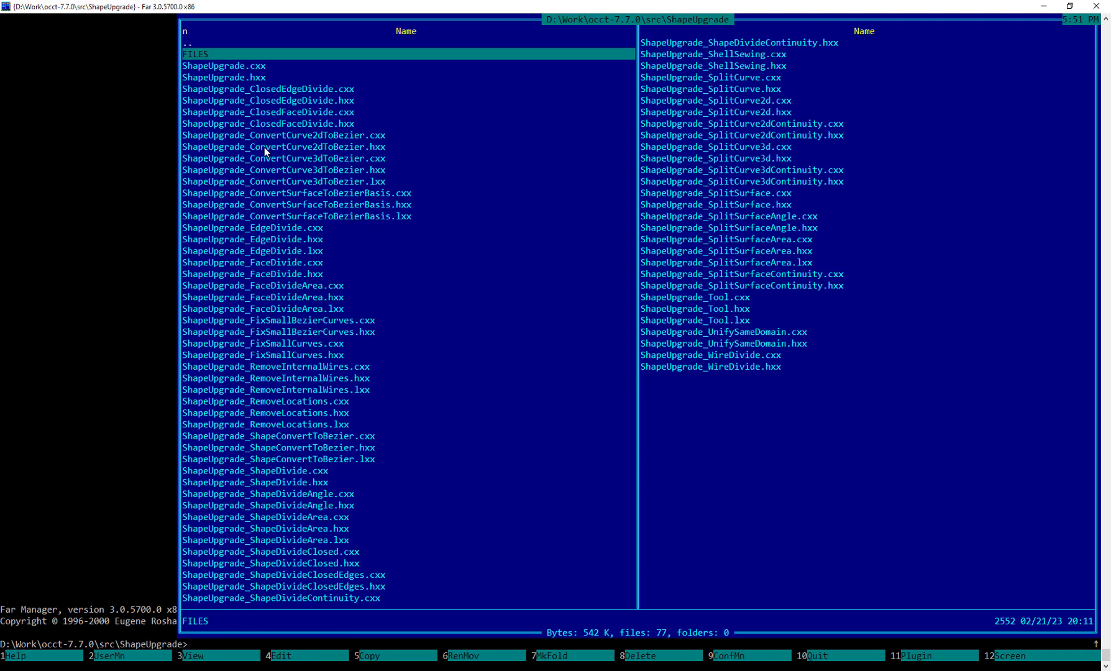
{"action": "key", "text": "Down"}
{"action": "key", "text": "Down"}
{"action": "key", "text": "Down"}
{"action": "key", "text": "Down"}
{"action": "key", "text": "Down"}
{"action": "key", "text": "Down"}
{"action": "key", "text": "Down"}
{"action": "key", "text": "Down"}
{"action": "key", "text": "Down"}
{"action": "key", "text": "Down"}
{"action": "key", "text": "Down"}
{"action": "key", "text": "Down"}
{"action": "key", "text": "Tab"}
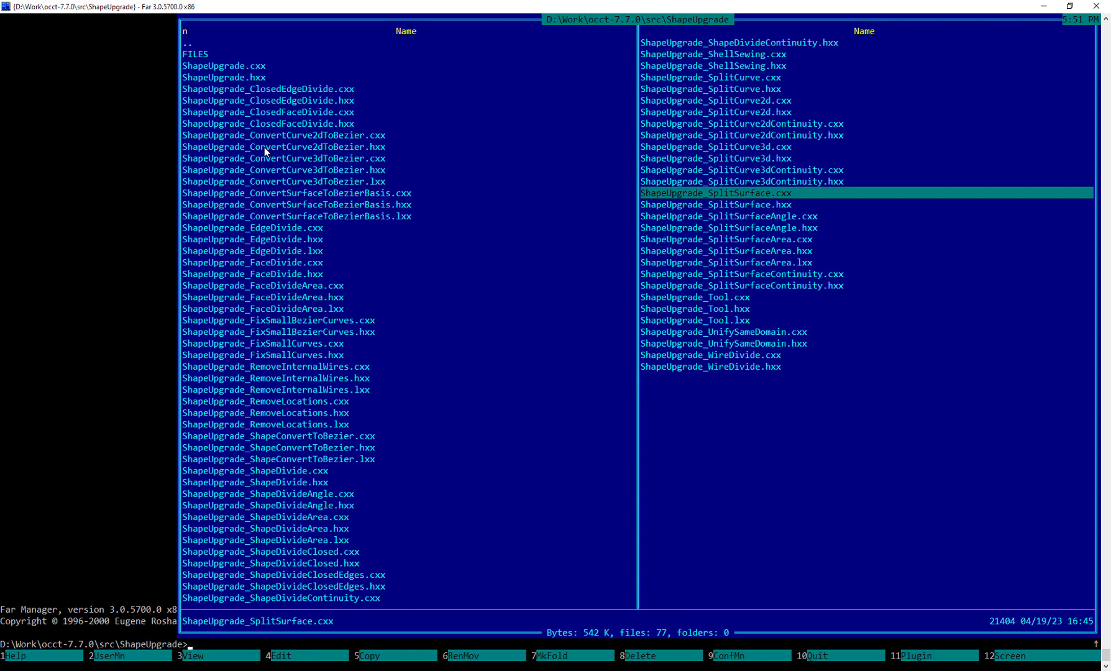
{"action": "key", "text": "Down"}
{"action": "key", "text": "Down"}
{"action": "key", "text": "Down"}
{"action": "key", "text": "Down"}
{"action": "key", "text": "Down"}
{"action": "key", "text": "Down"}
{"action": "key", "text": "Down"}
{"action": "key", "text": "Down"}
{"action": "key", "text": "Down"}
{"action": "key", "text": "Down"}
{"action": "key", "text": "Down"}
{"action": "key", "text": "Down"}
{"action": "key", "text": "Down"}
{"action": "key", "text": "F4"}
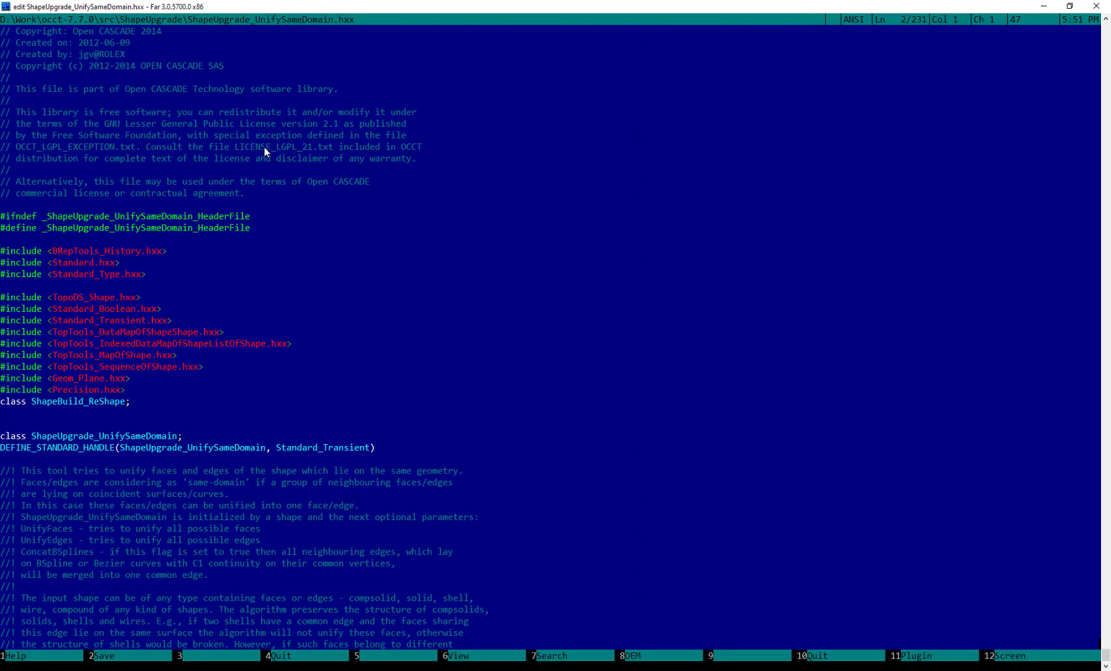
Step: Read the header's includes and the comment describing the ShapeUpgrade_UnifySameDomain class and its optional parameters
{"action": "key", "text": "Down"}
{"action": "key", "text": "Down"}
{"action": "key", "text": "Down"}
{"action": "key", "text": "Down"}
{"action": "key", "text": "Down"}
{"action": "key", "text": "Down"}
{"action": "key", "text": "Down"}
{"action": "key", "text": "Down"}
{"action": "key", "text": "Down"}
{"action": "key", "text": "Down"}
{"action": "key", "text": "Down"}
{"action": "key", "text": "Down"}
{"action": "key", "text": "Down"}
{"action": "key", "text": "Down"}
{"action": "key", "text": "Down"}
{"action": "key", "text": "Down"}
{"action": "key", "text": "Down"}
{"action": "key", "text": "Down"}
{"action": "key", "text": "Down"}
{"action": "key", "text": "Down"}
{"action": "key", "text": "Down"}
{"action": "key", "text": "Down"}
{"action": "key", "text": "Down"}
{"action": "key", "text": "Down"}
{"action": "key", "text": "Down"}
{"action": "key", "text": "Down"}
{"action": "key", "text": "Down"}
{"action": "key", "text": "Down"}
{"action": "key", "text": "Down"}
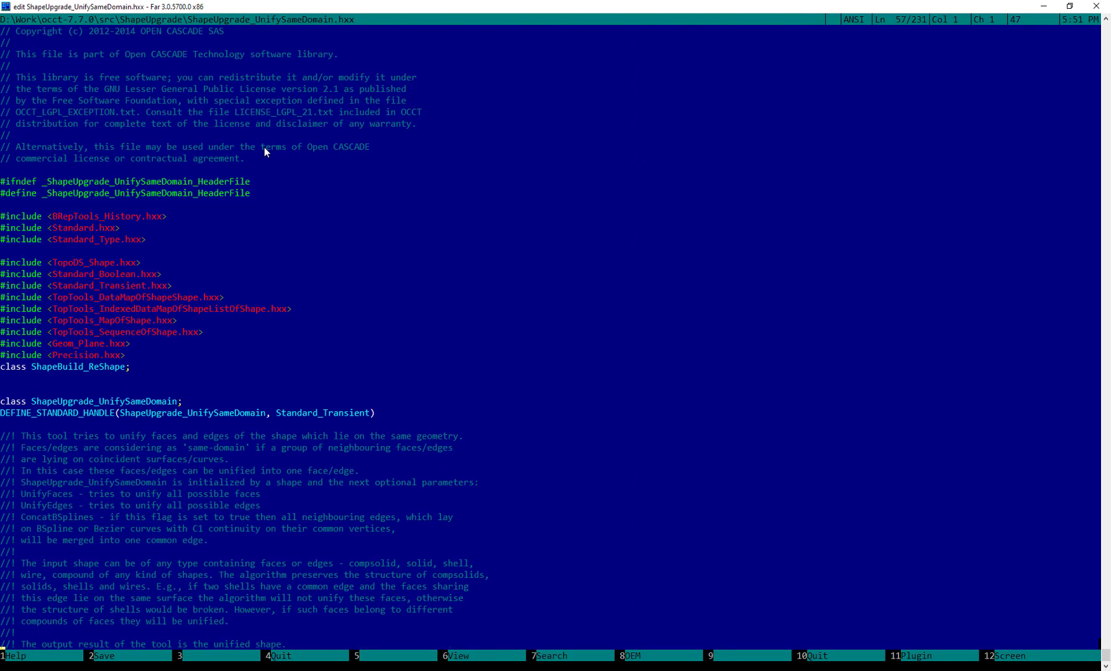